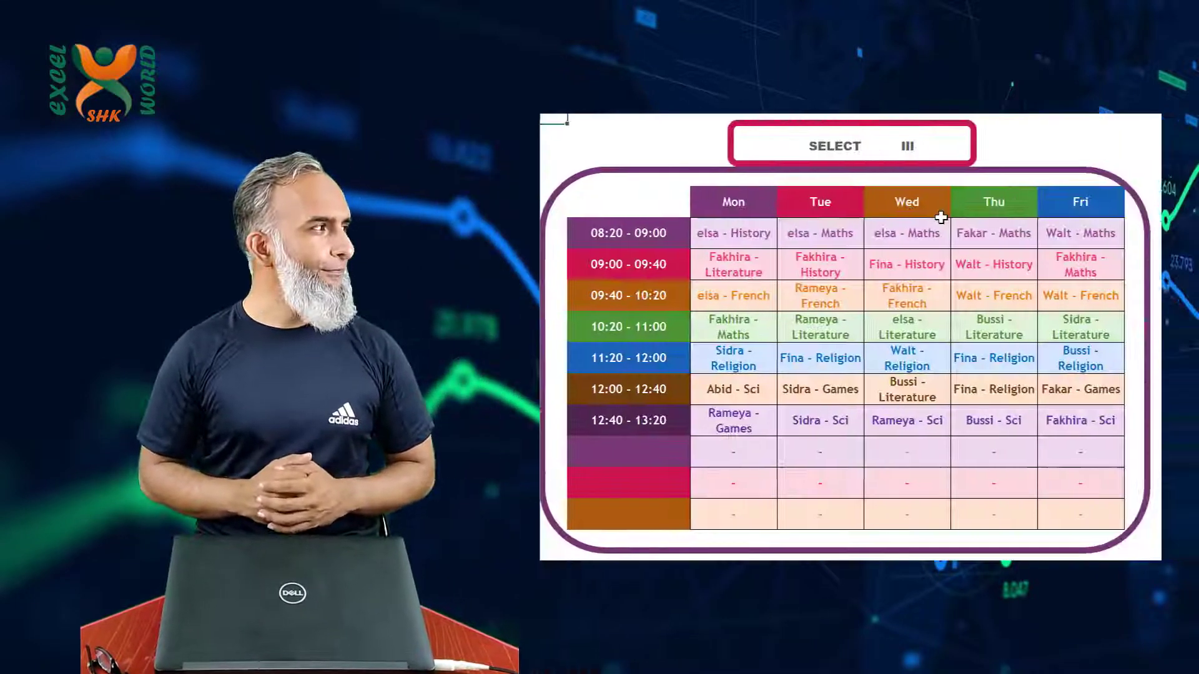
- View the timetables of class IV and class V one after the other with the class selector
click(924, 150)
click(944, 146)
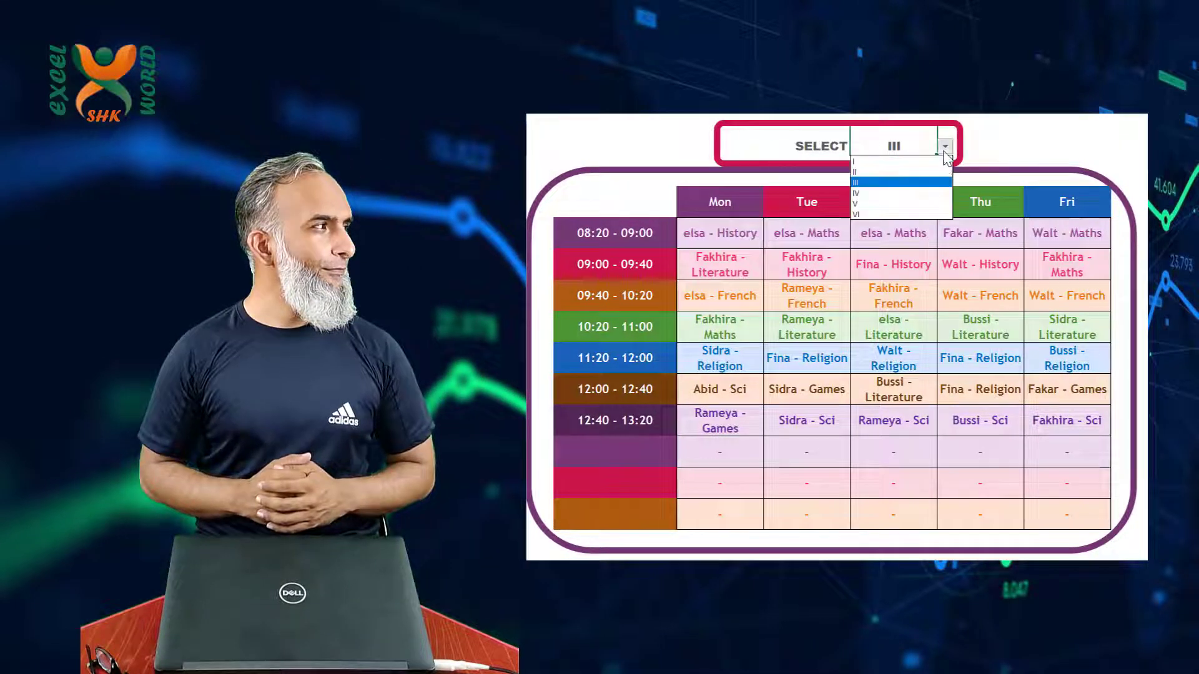
click(919, 196)
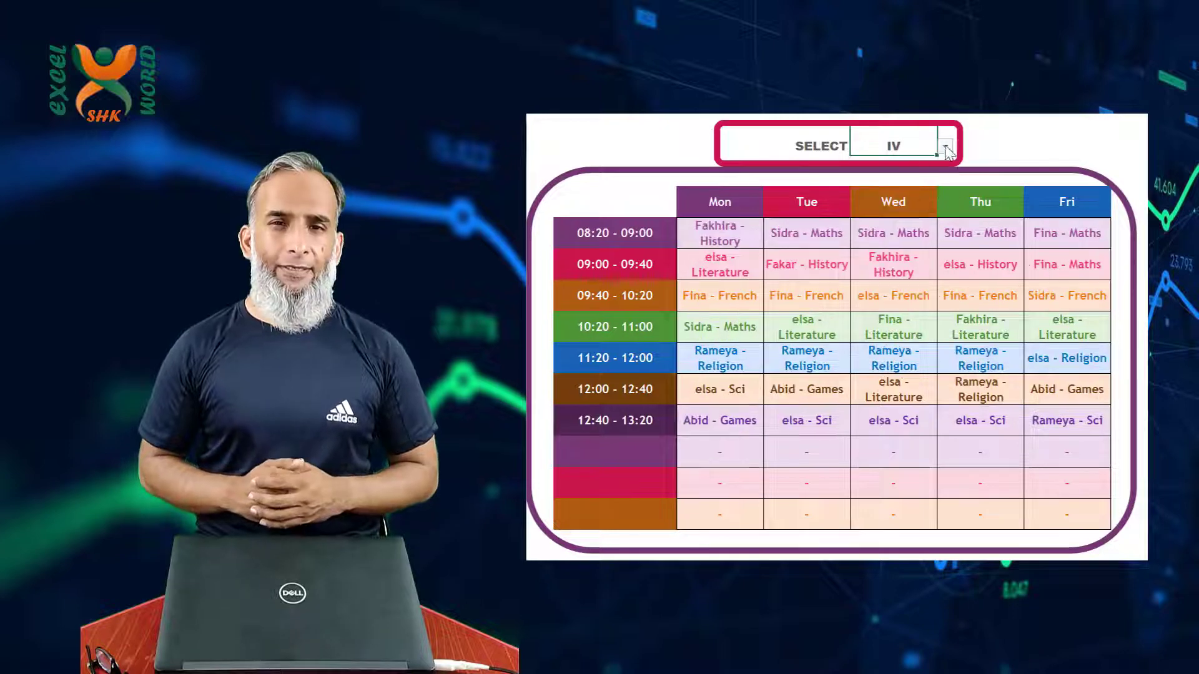
click(945, 146)
click(903, 205)
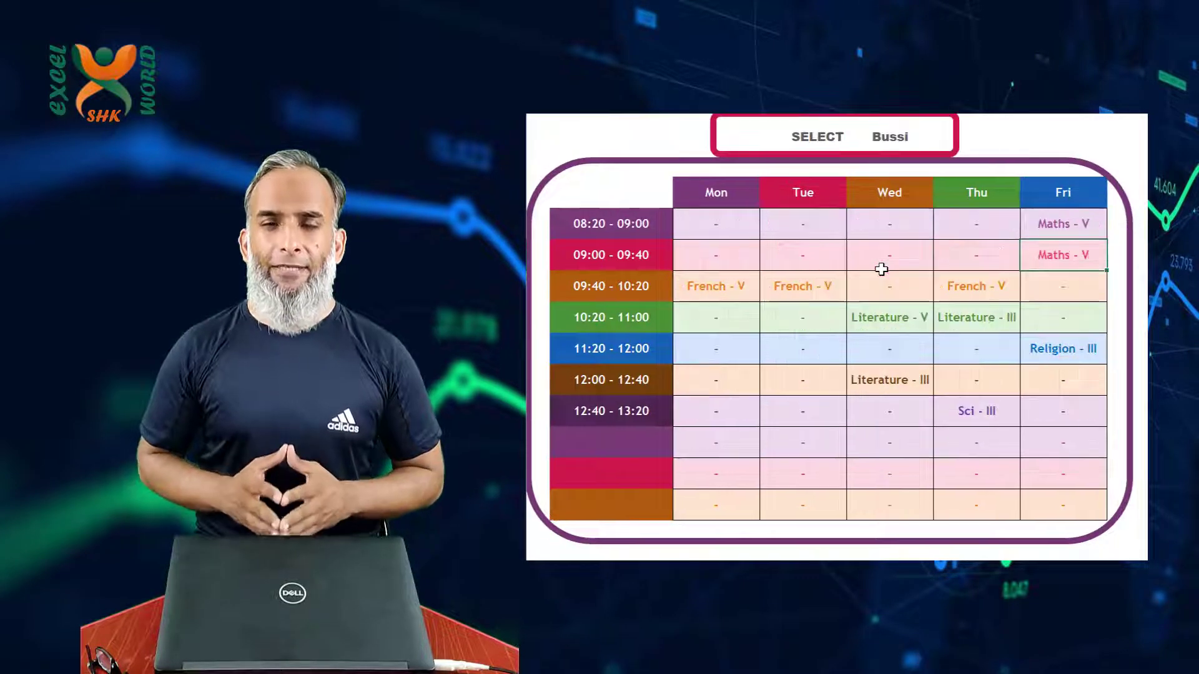
- View the weekly timetables of several different teachers one after another with the teacher selector
click(904, 136)
click(939, 137)
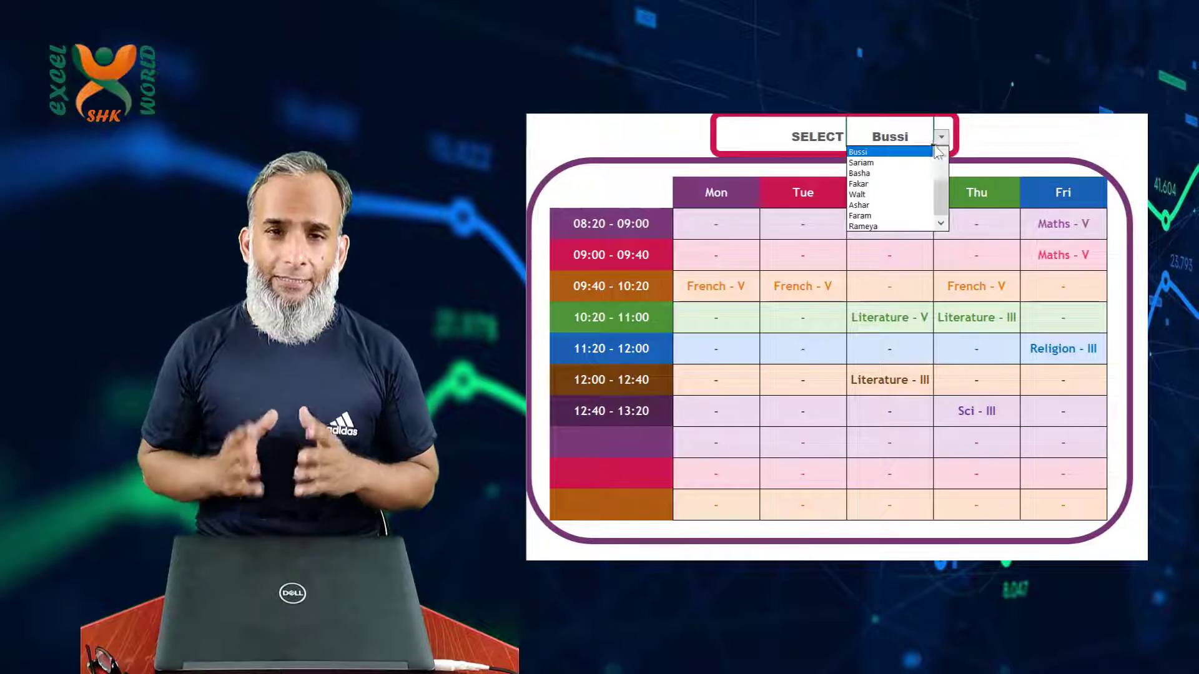
click(910, 170)
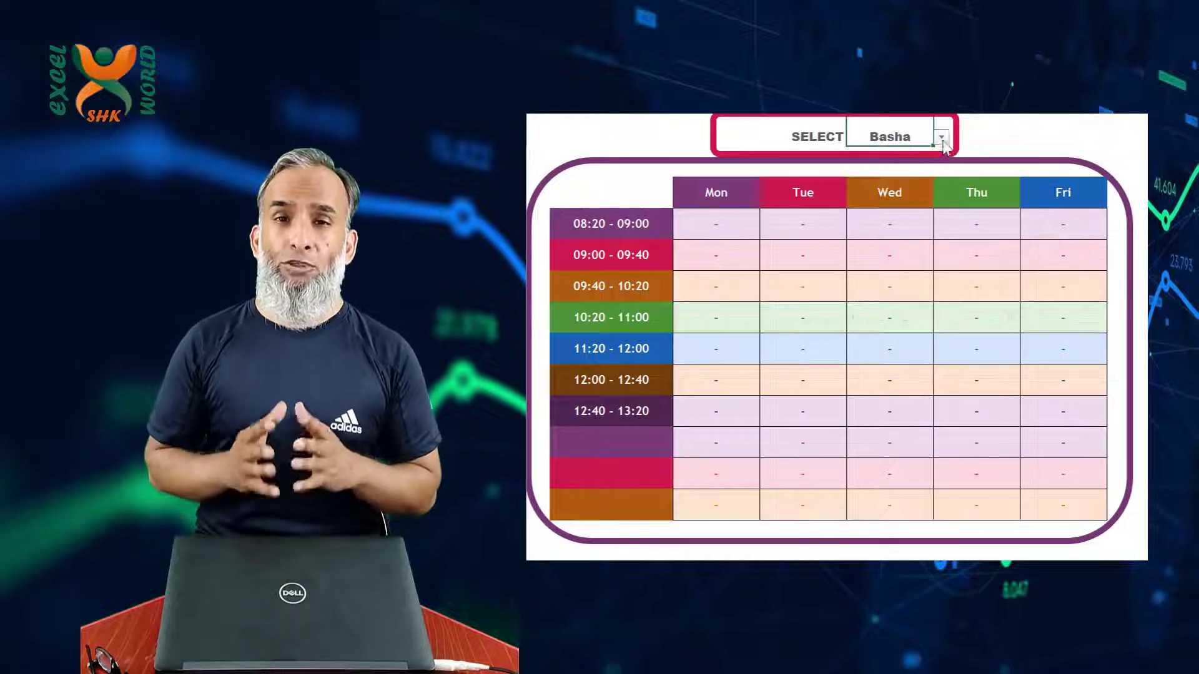
click(941, 137)
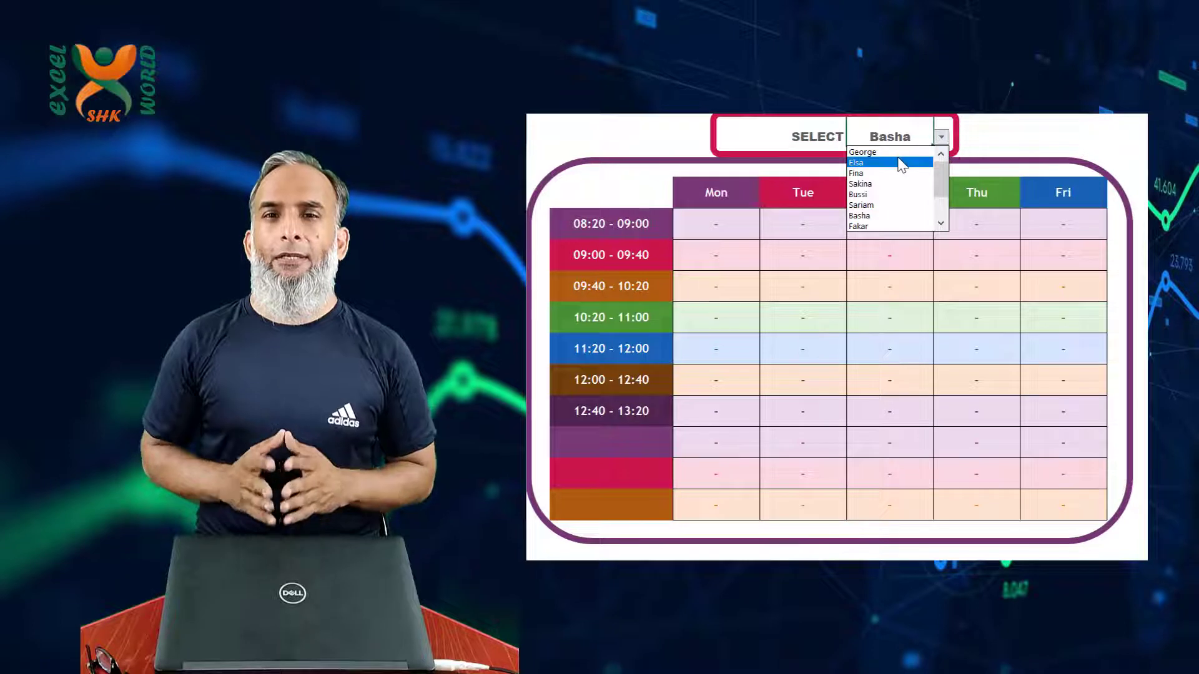
click(902, 153)
click(941, 137)
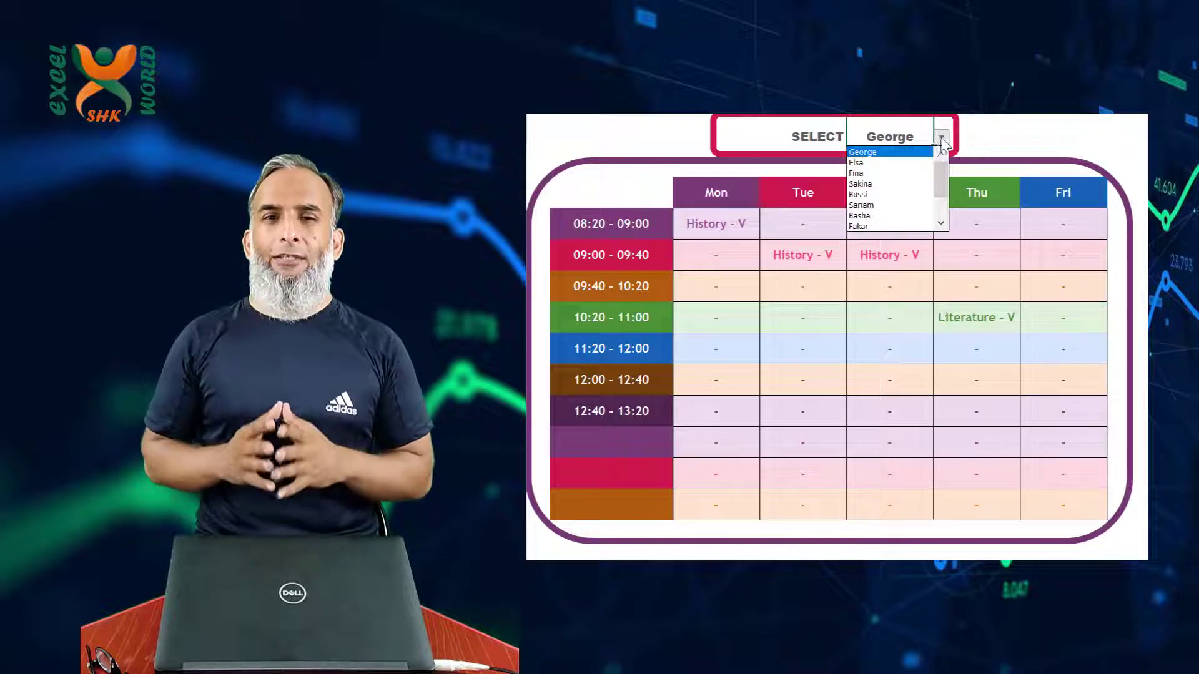
click(918, 162)
click(940, 137)
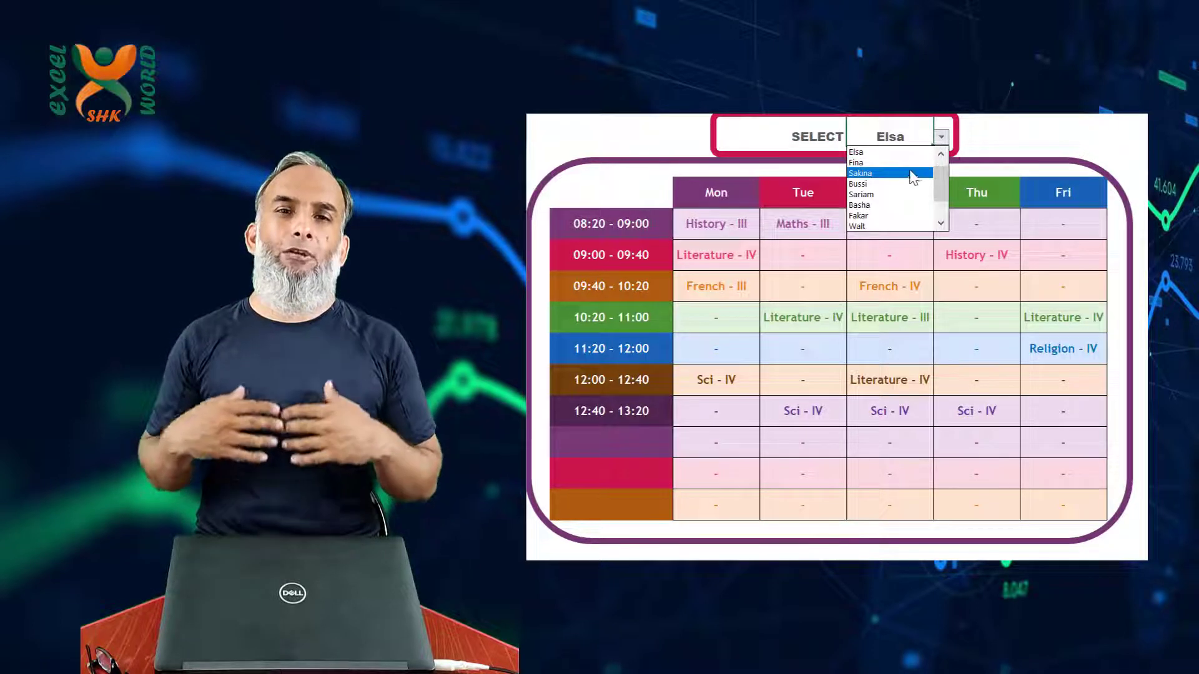
click(910, 163)
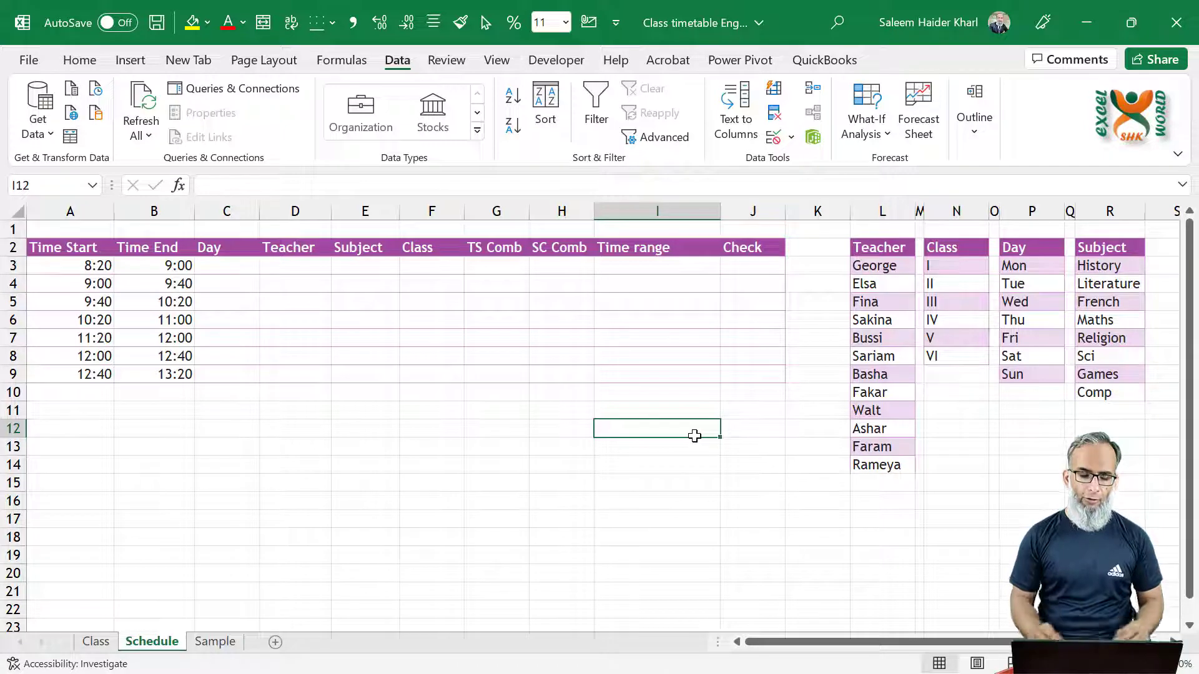
- Examine the layout of the Schedule sheet and the blank timetable grid on the Class sheet
key(Left)
key(Left)
key(Left)
key(Left)
key(Left)
key(Left)
key(Left)
key(Left)
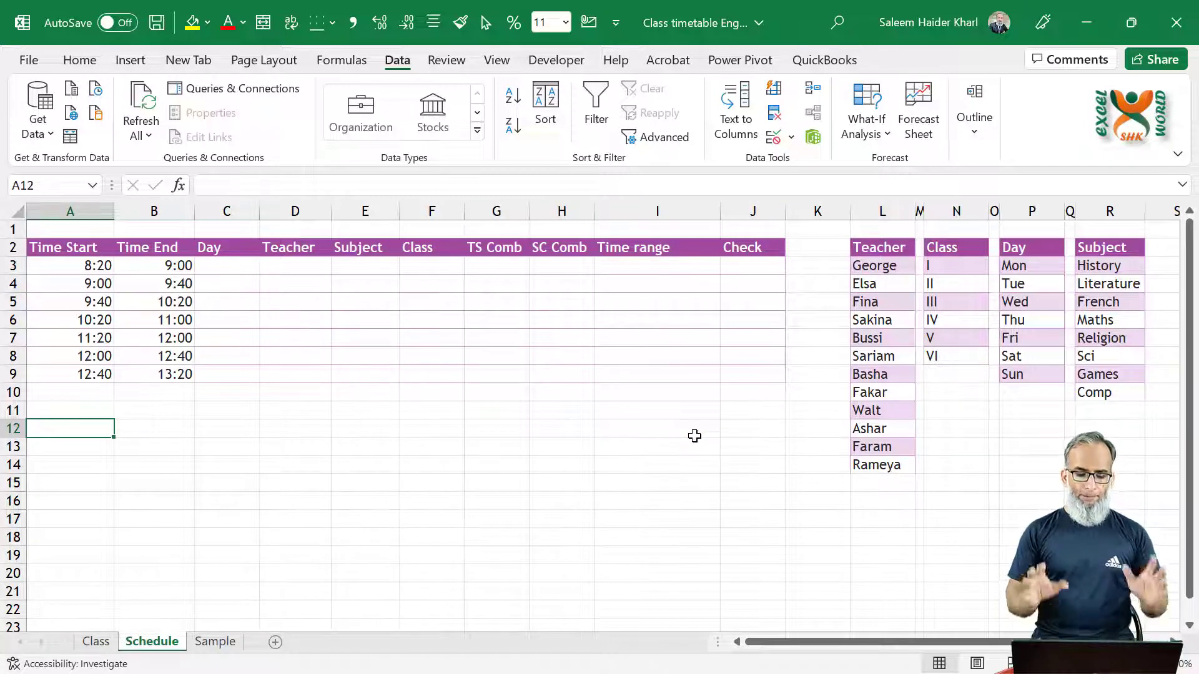
key(ctrl+Page_Up)
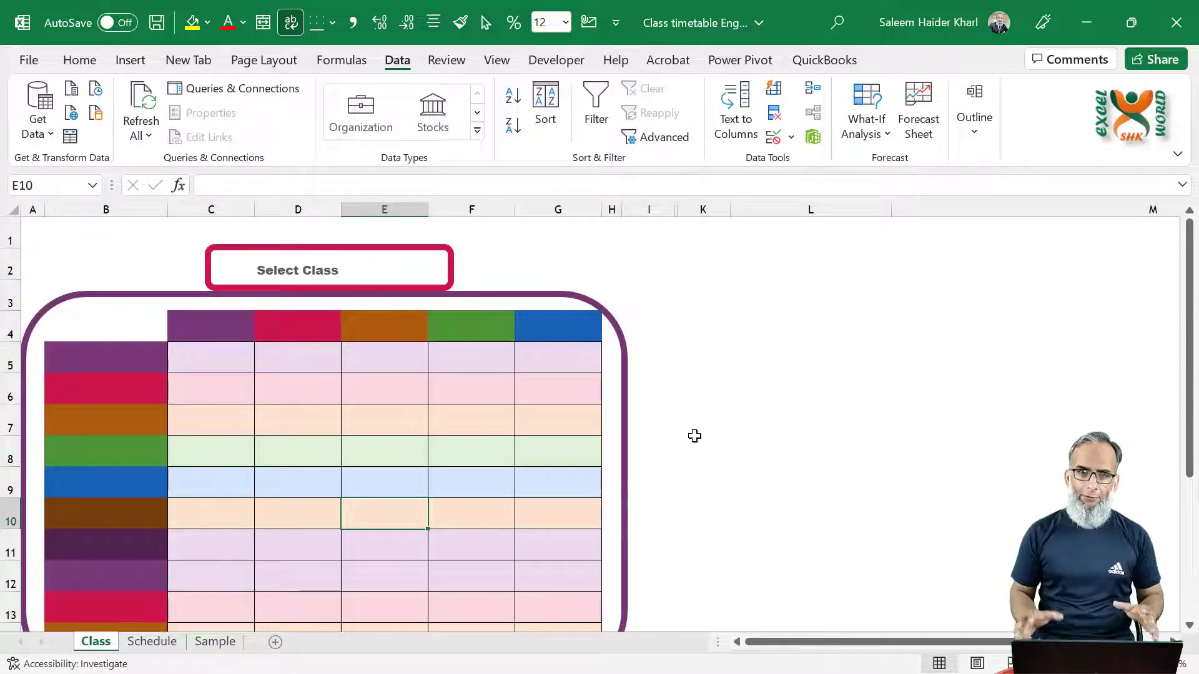
key(ctrl+Page_Down)
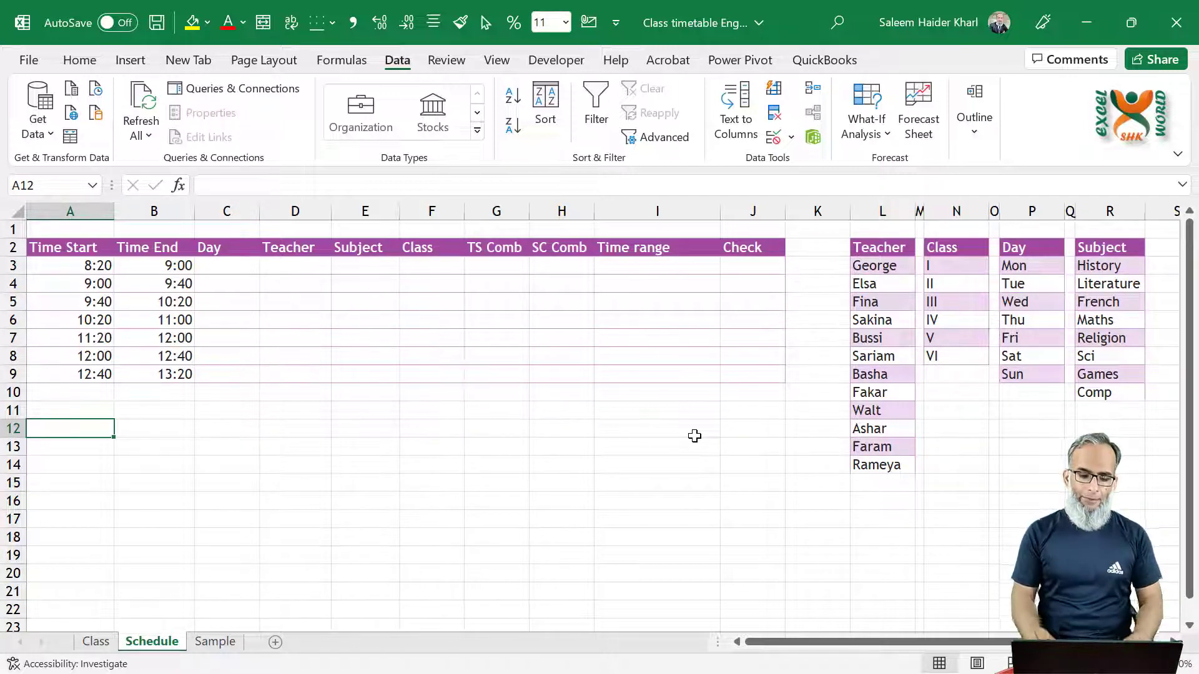
key(Right)
key(Right)
key(Up)
key(Up)
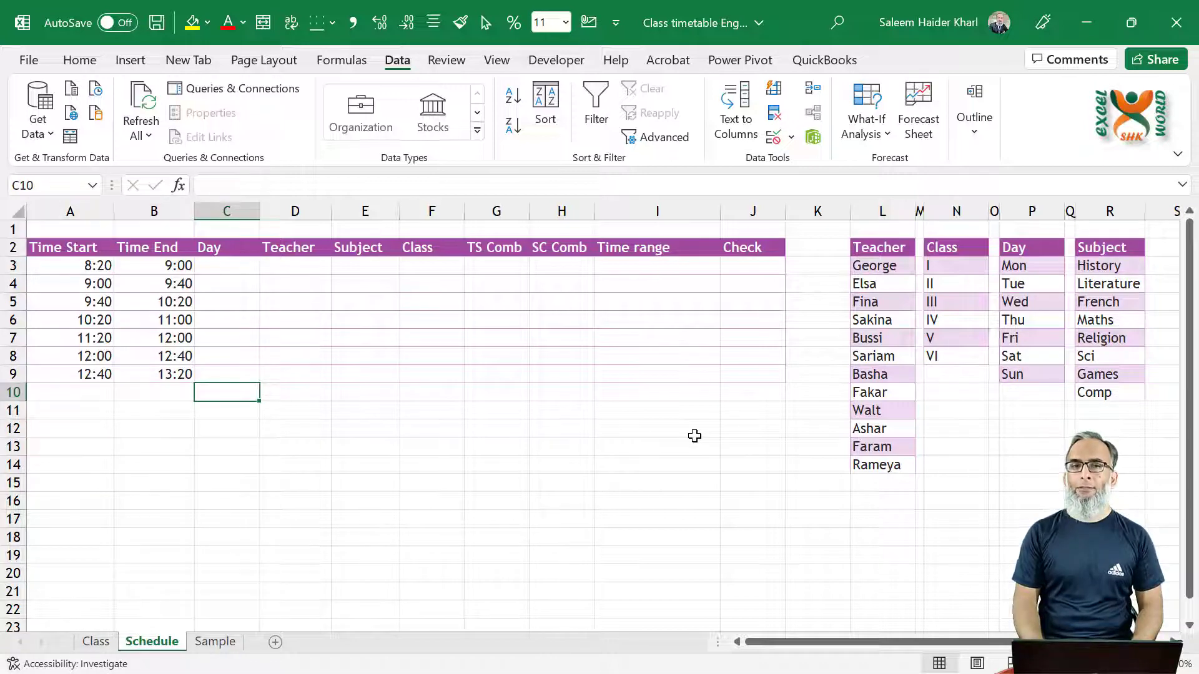
- Save the workbook and review the filled-in records on the Sample sheet and the Class sheet's grid
key(ctrl+s)
key(ctrl+Page_Down)
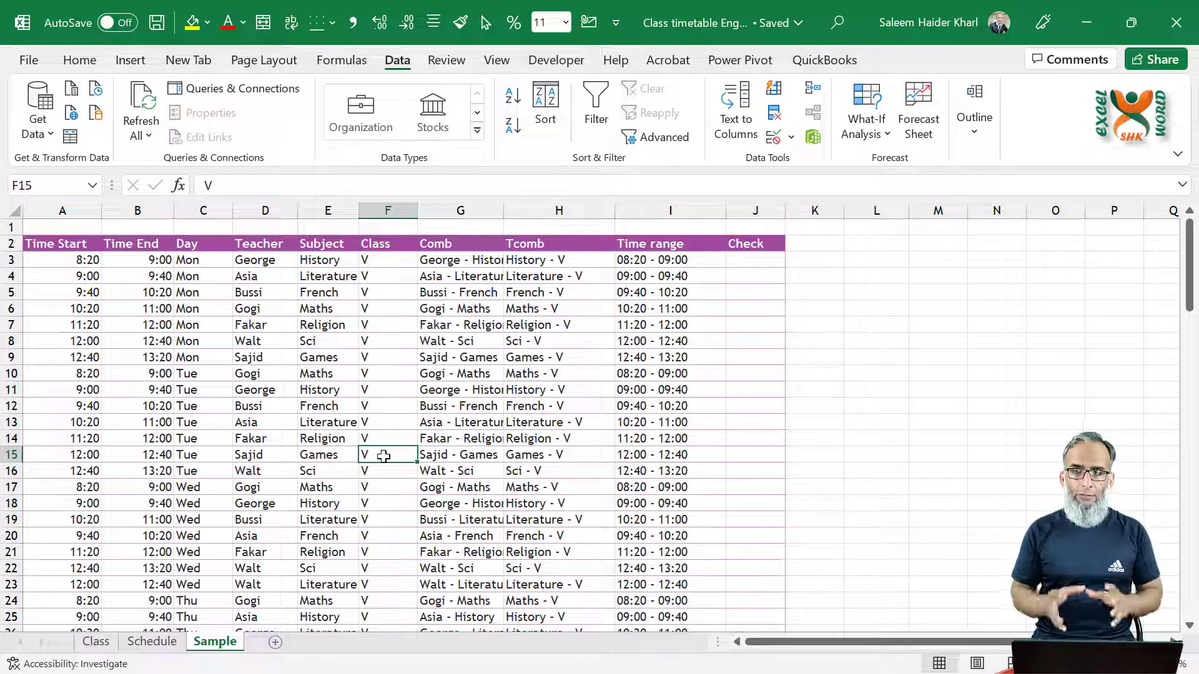
key(ctrl+Page_Up)
key(ctrl+Page_Up)
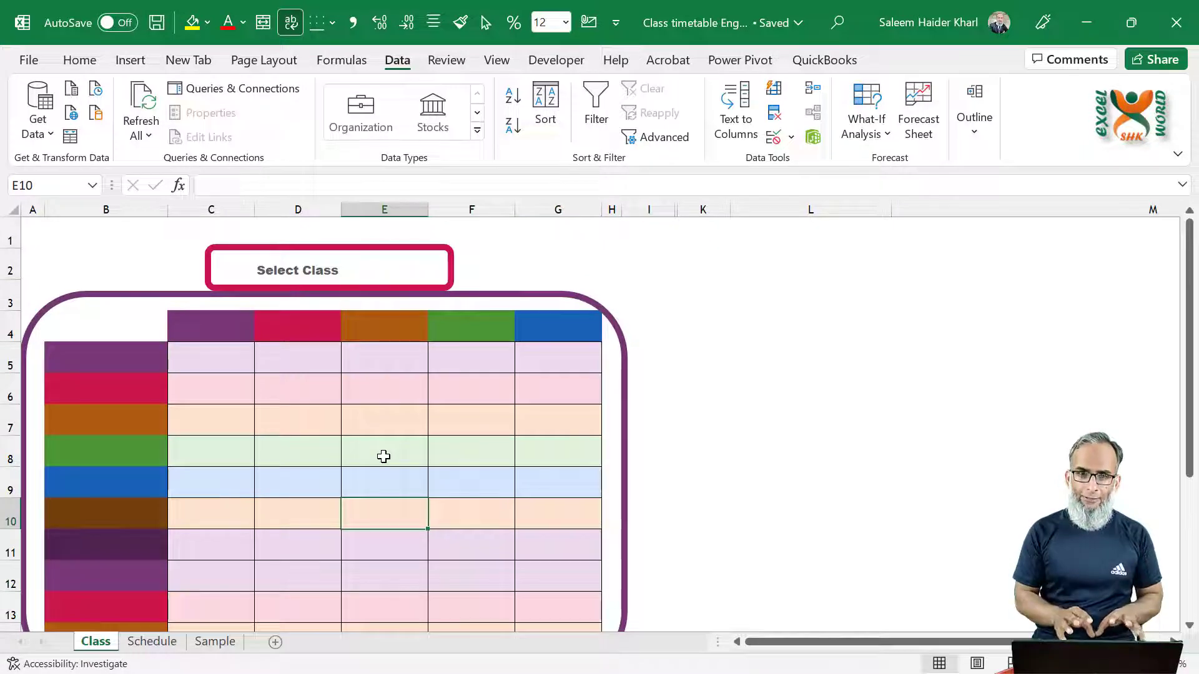
- Examine the Schedule sheet's column headings and its teacher, class, day and subject lists
key(ctrl+Page_Down)
key(Up)
key(Up)
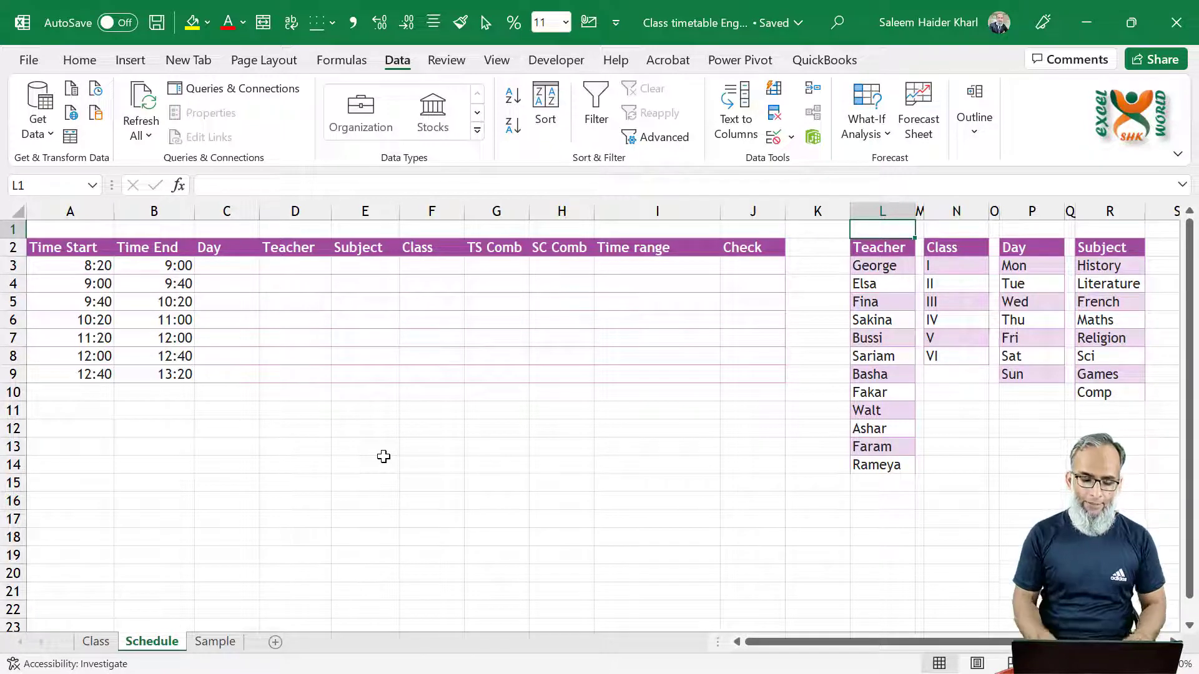
click(230, 265)
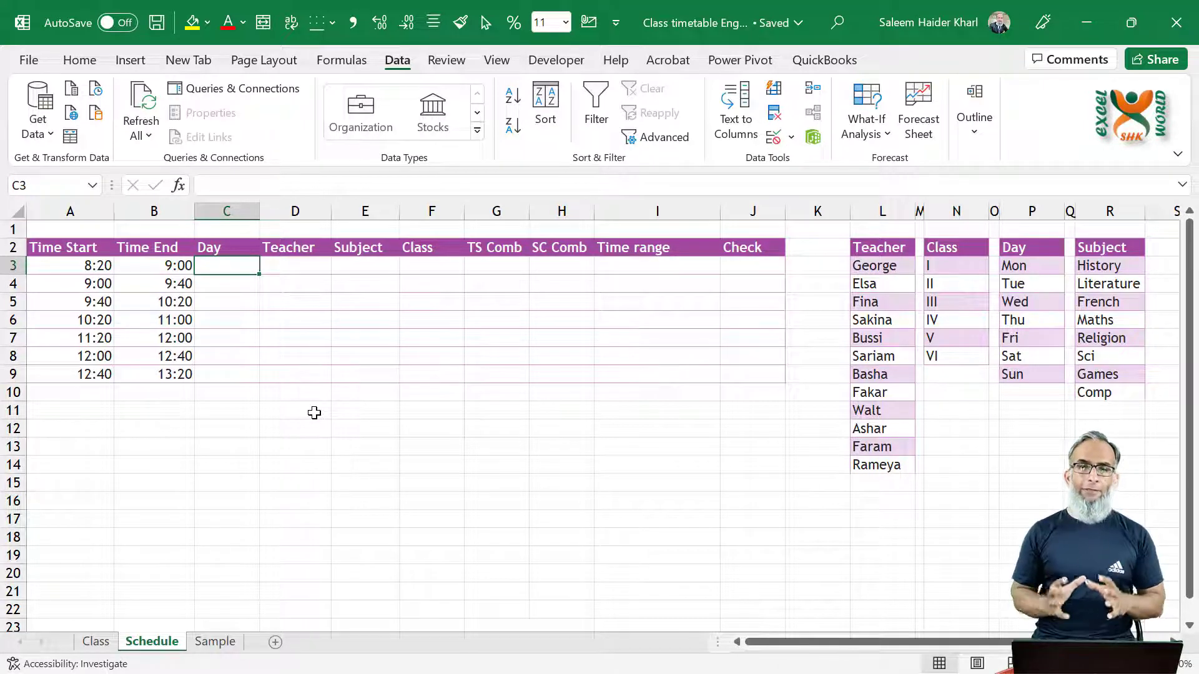
key(Left)
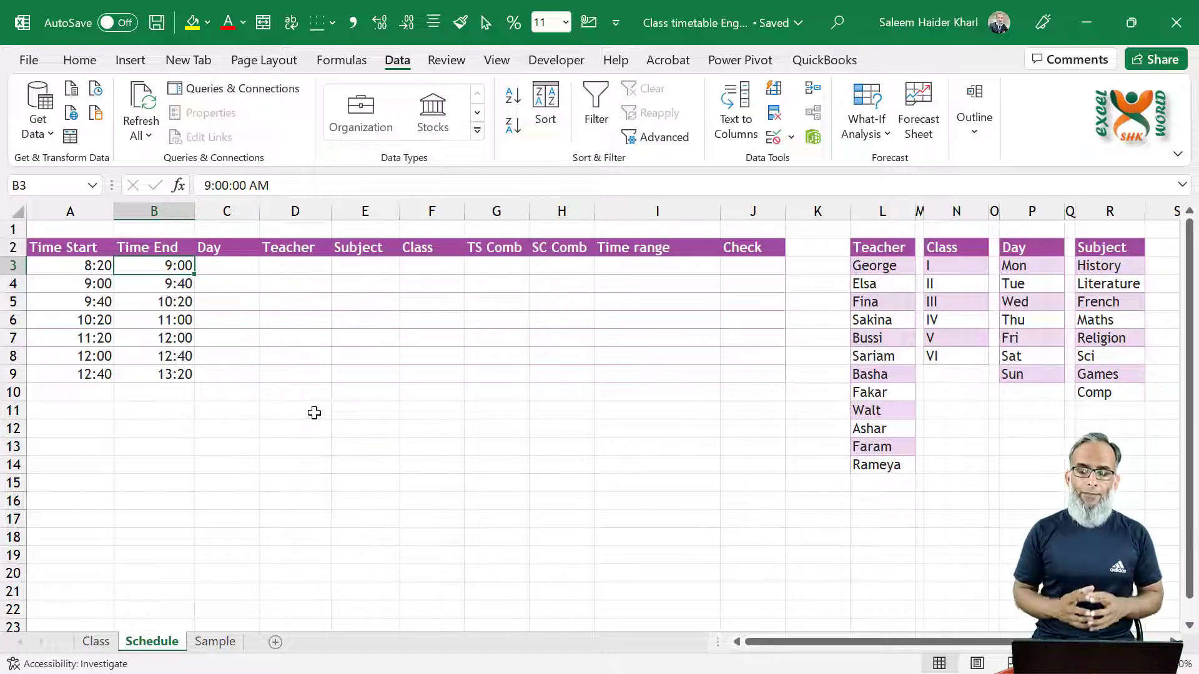
key(Right)
key(Right)
key(Right)
key(Right)
key(Right)
key(Right)
key(Right)
key(Right)
key(Right)
key(Right)
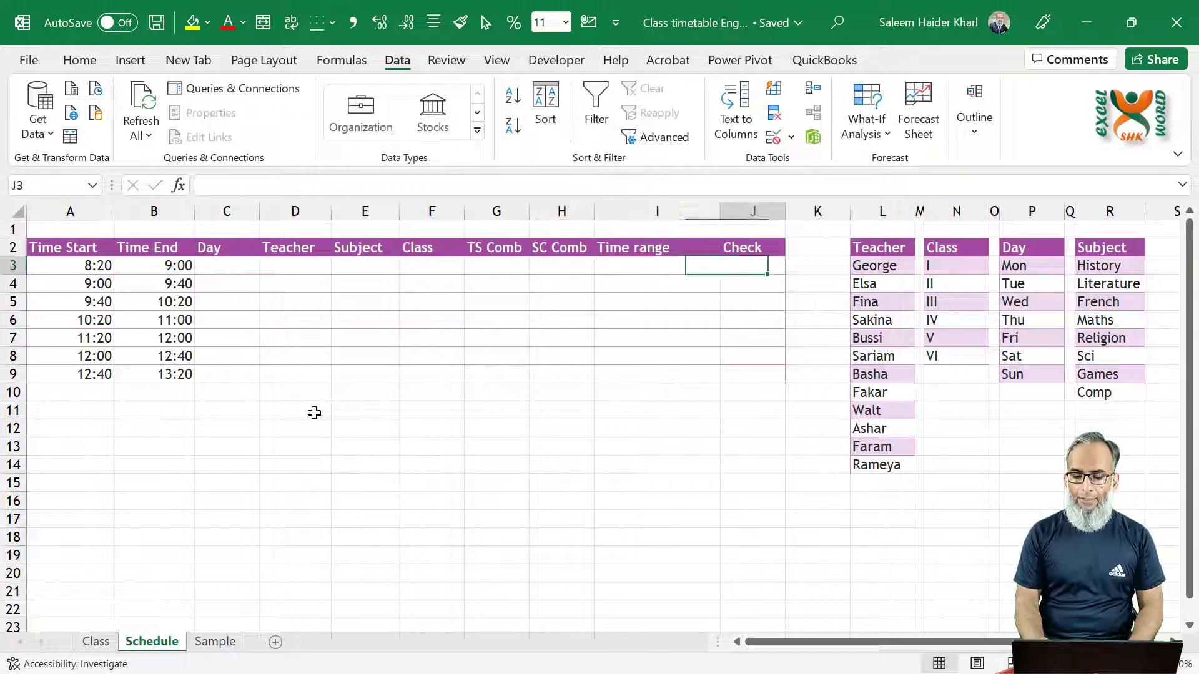
key(Right)
key(Right)
key(Right)
key(Right)
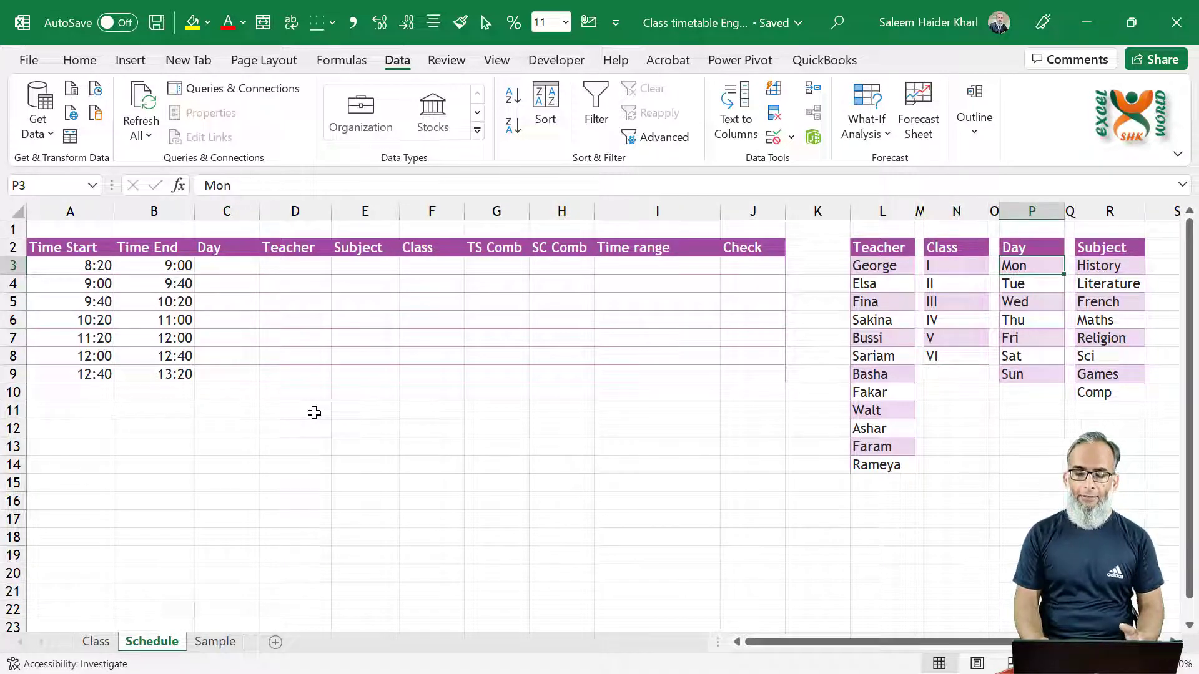
key(Right)
key(Right)
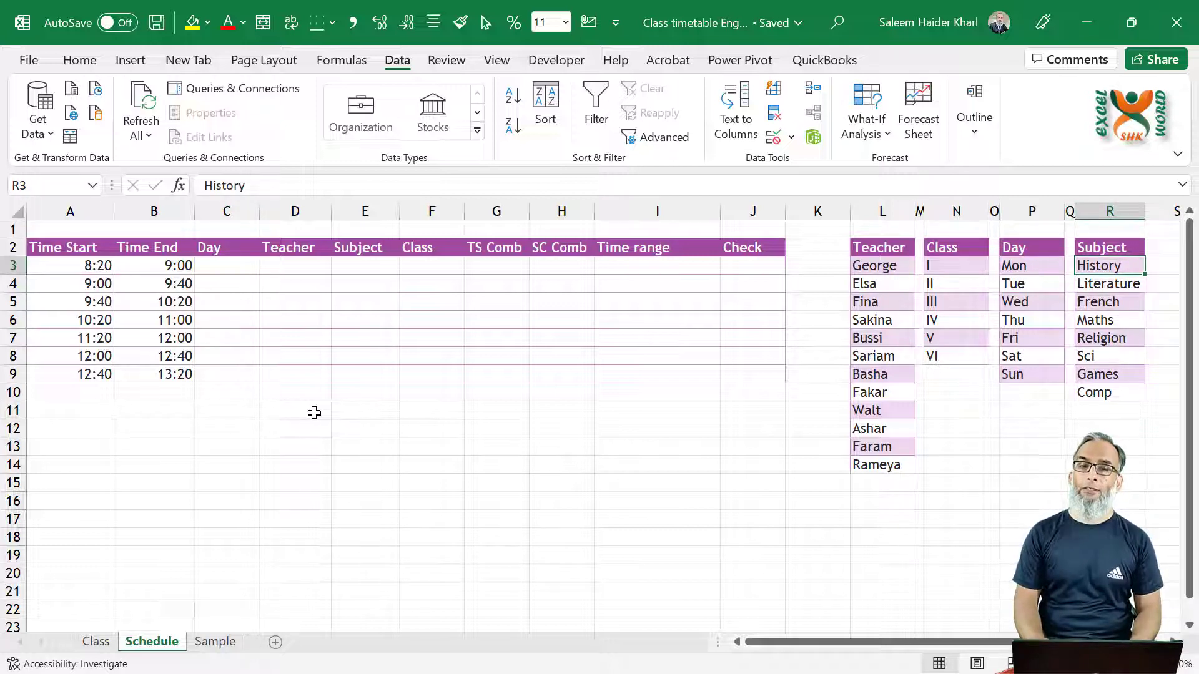
- Delete the Sat and Sun cells from the Day list, shifting the cells up
key(Left)
key(Left)
key(ctrl+Down)
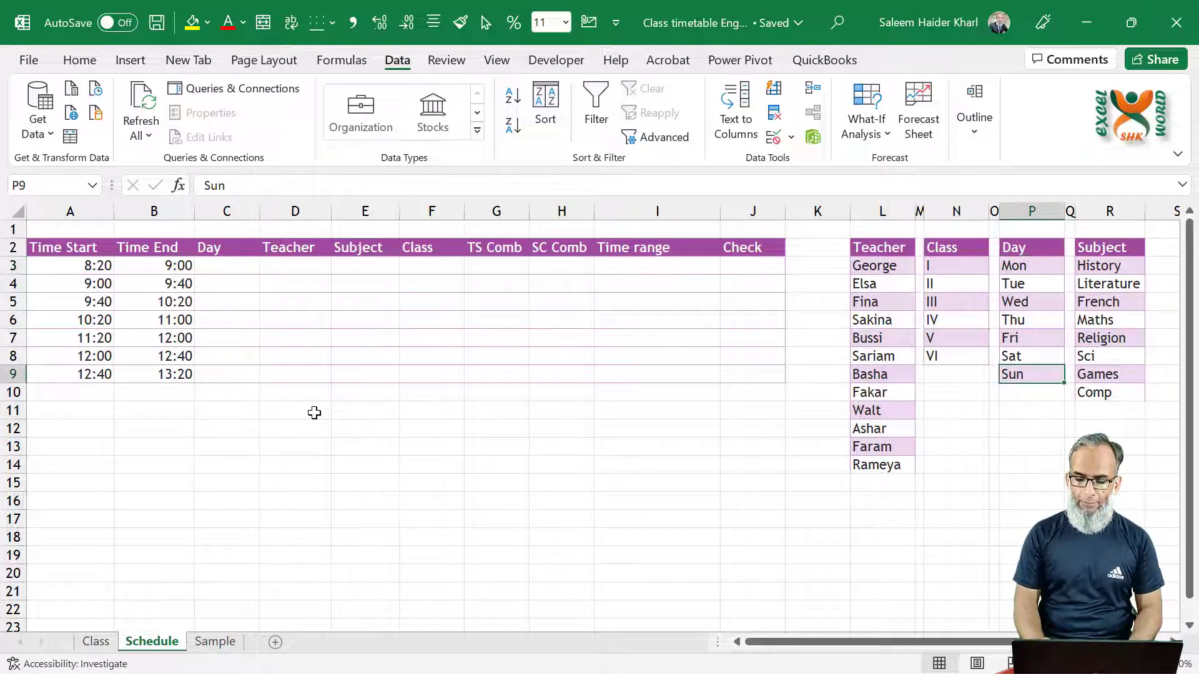
key(Up)
key(shift+Down)
key(ctrl+minus)
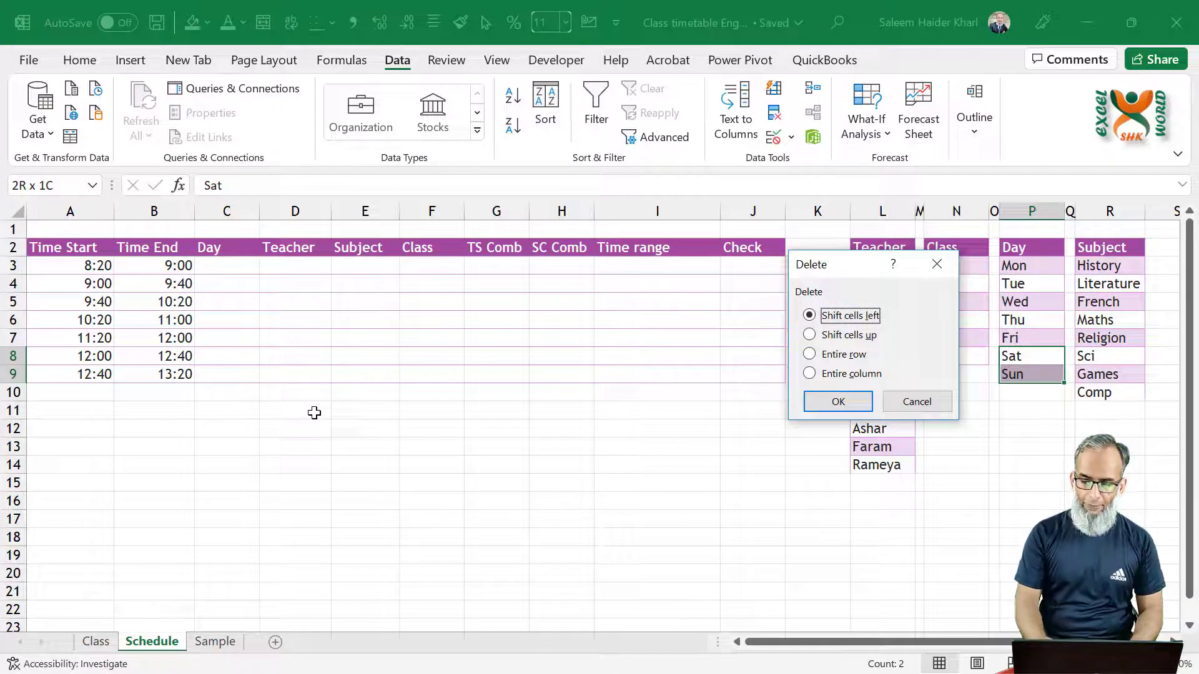
key(Down)
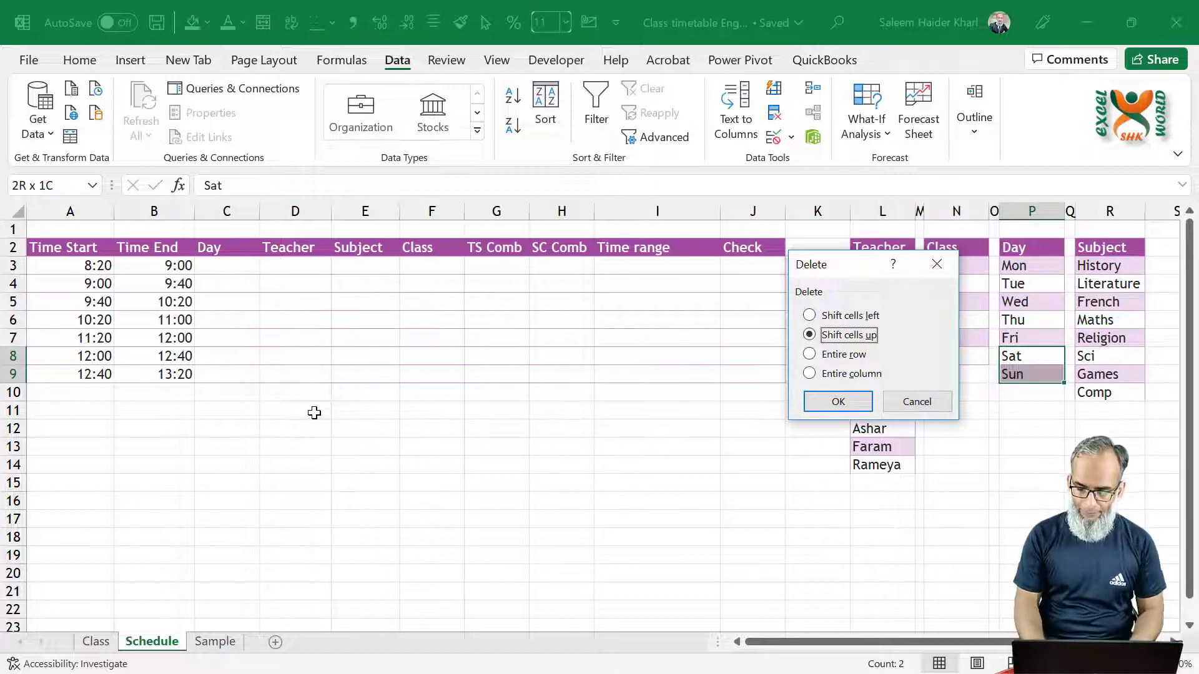
key(Return)
- Convert the schedule range A2:J9 into an Excel table with headers
key(Left)
key(Left)
key(Left)
key(Left)
key(Left)
key(Left)
key(Left)
key(Left)
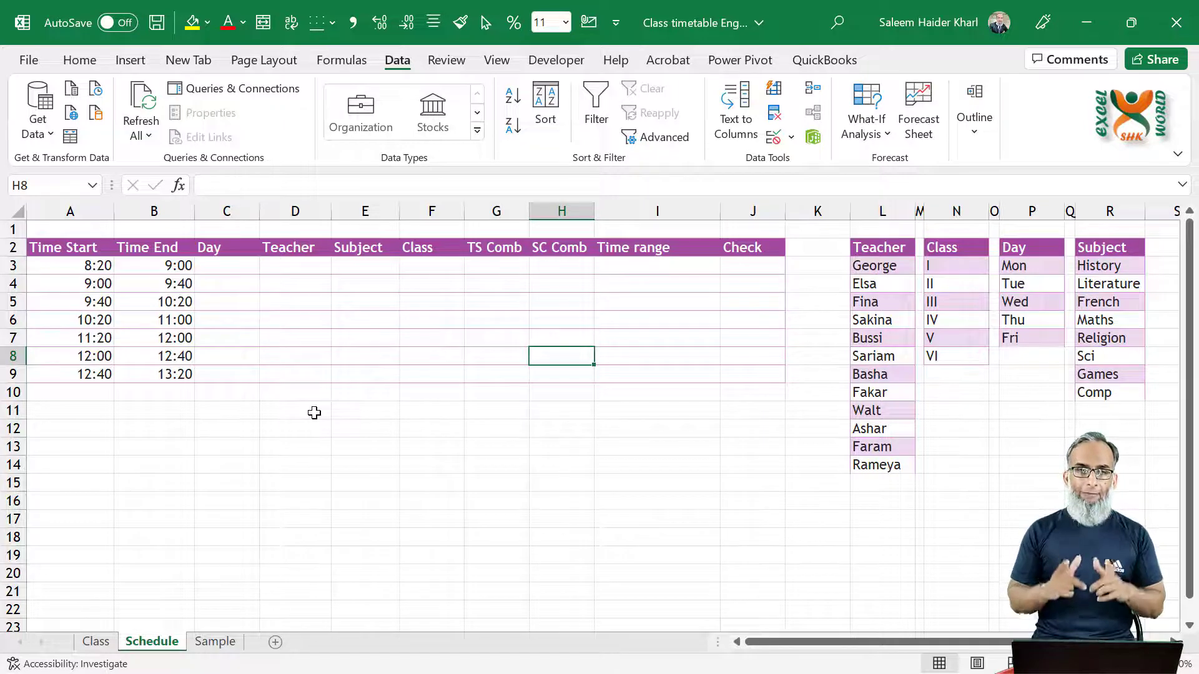
key(Left)
key(Left)
key(Left)
key(Left)
key(Left)
key(Left)
key(Left)
key(Up)
key(Up)
key(Up)
key(Up)
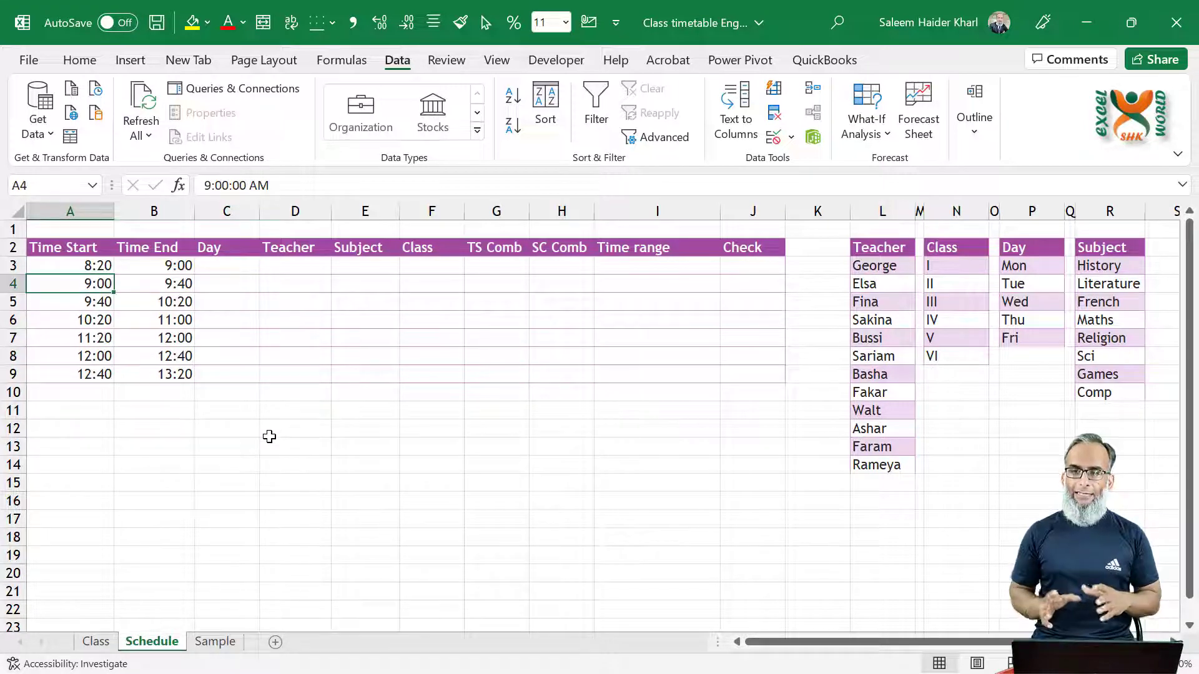
key(ctrl+t)
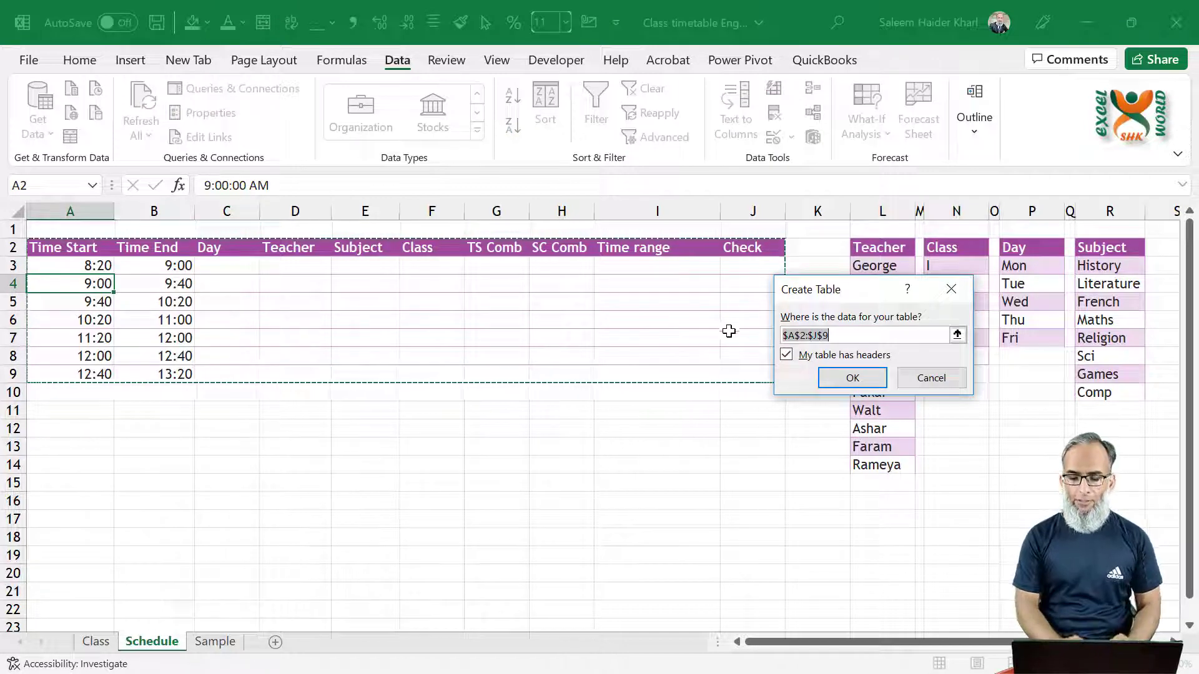
drag(814, 298, 527, 154)
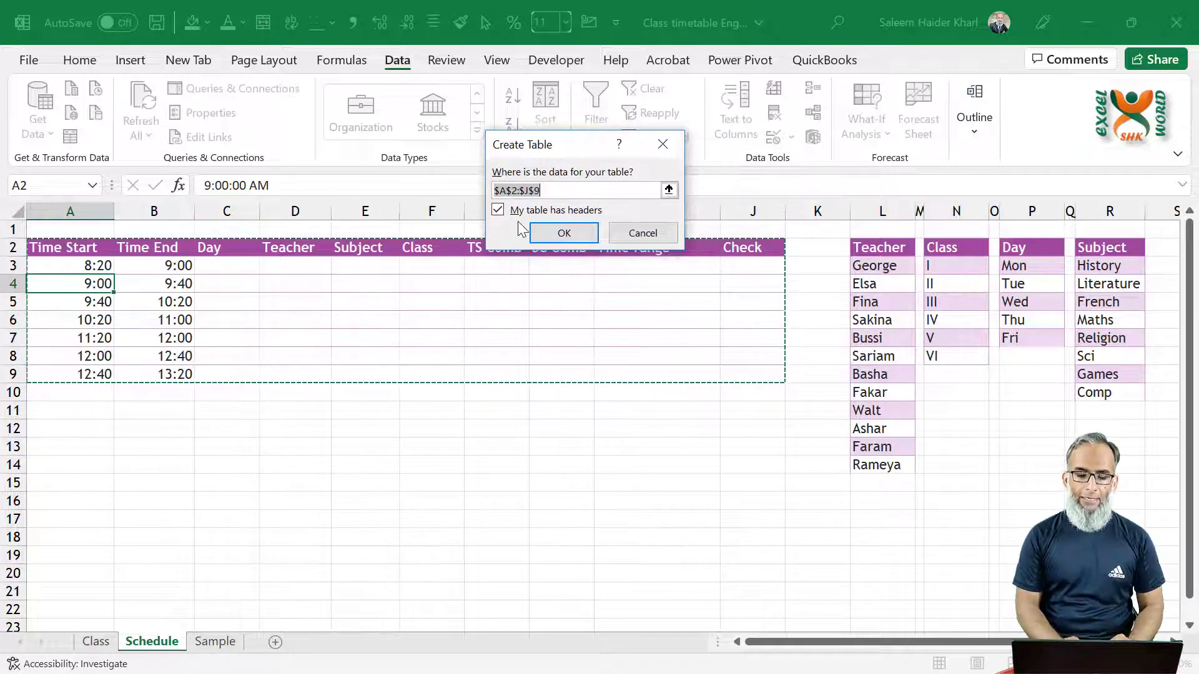
click(564, 233)
- Turn off the filter buttons in the schedule table's header row
click(659, 300)
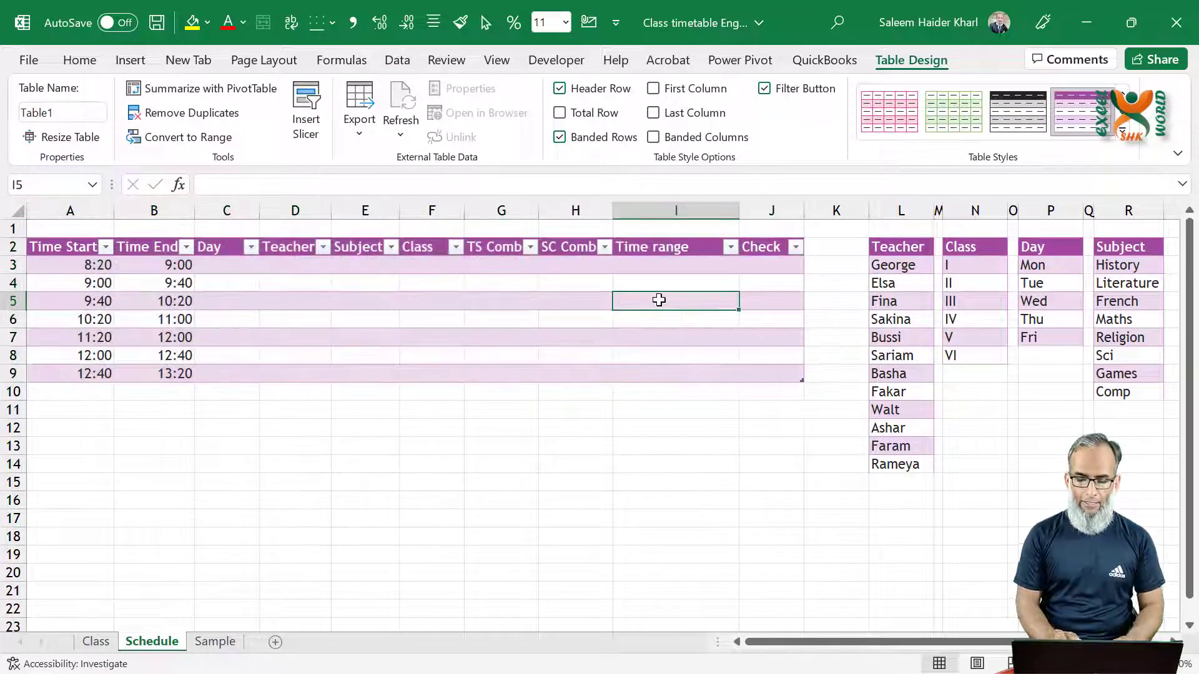
key(ctrl+shift+l)
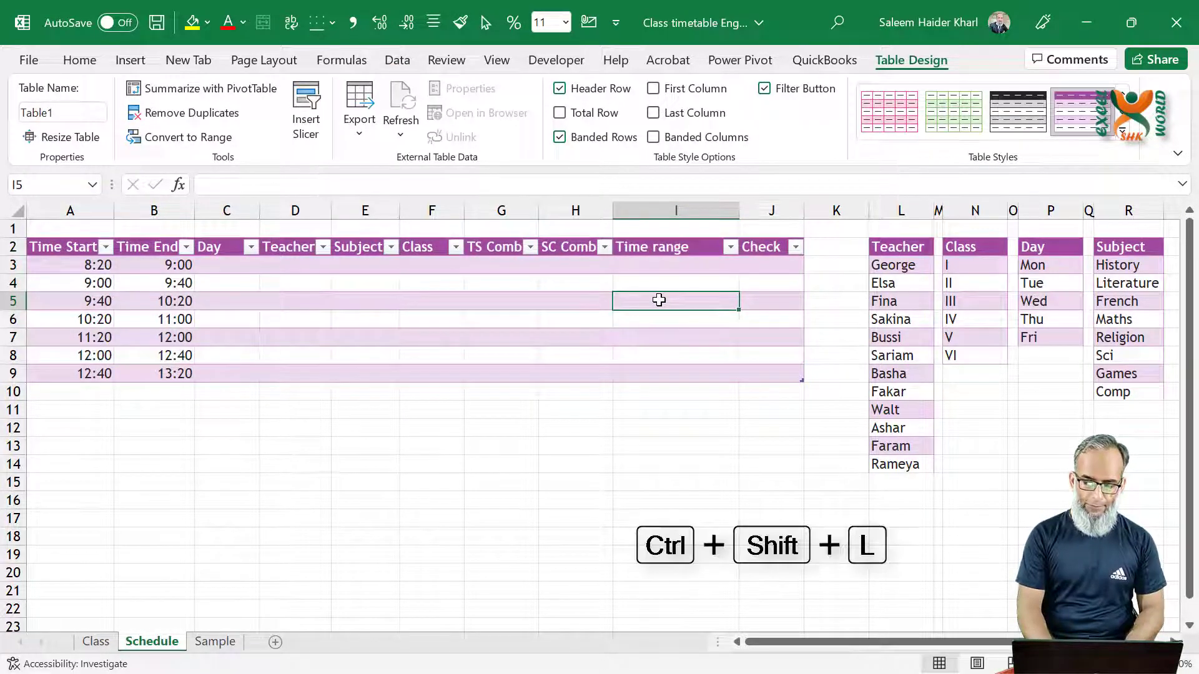
click(894, 306)
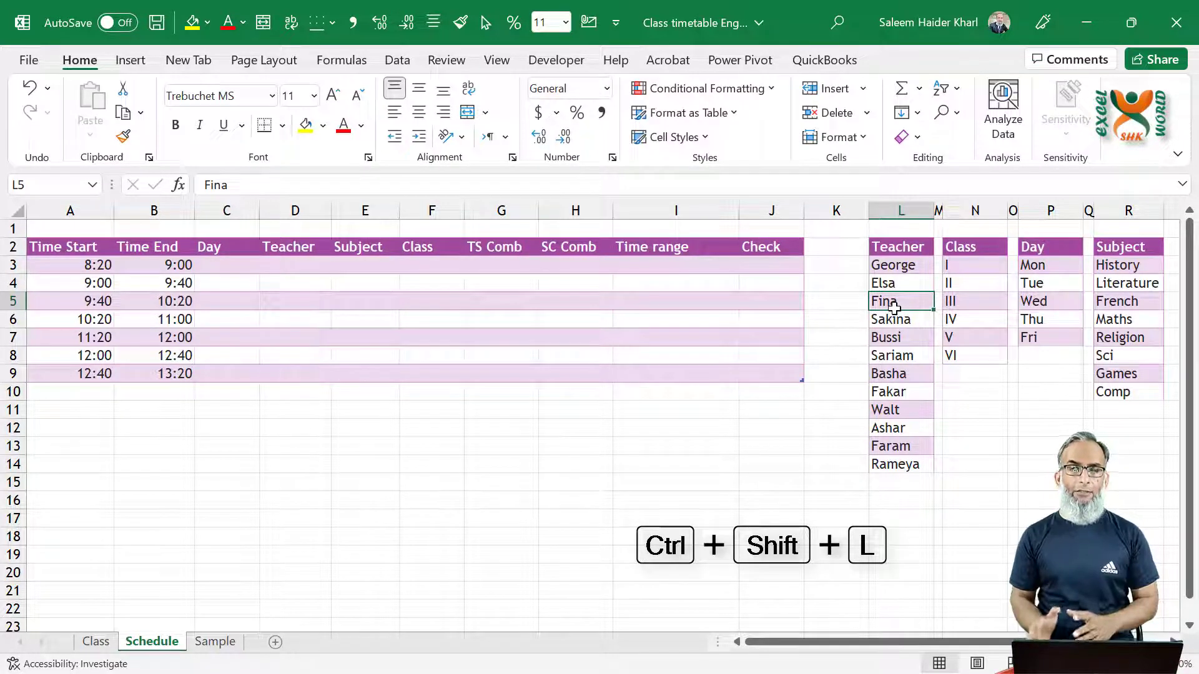
- Name the schedule table Schedule
click(676, 304)
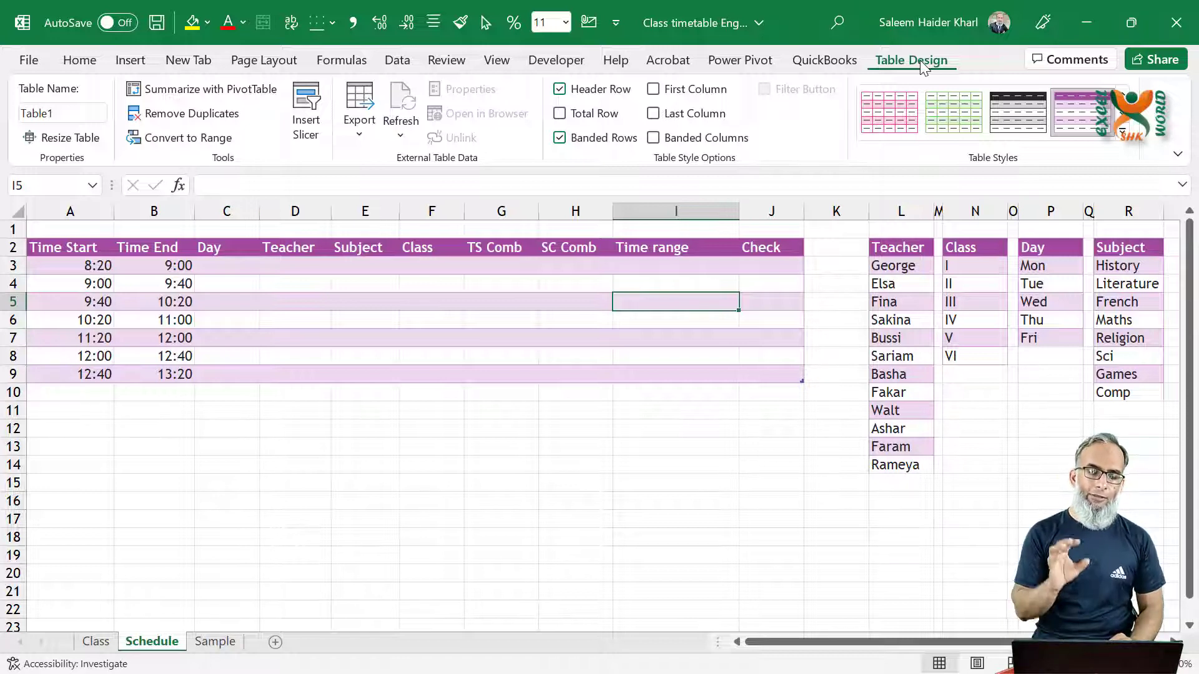
click(79, 115)
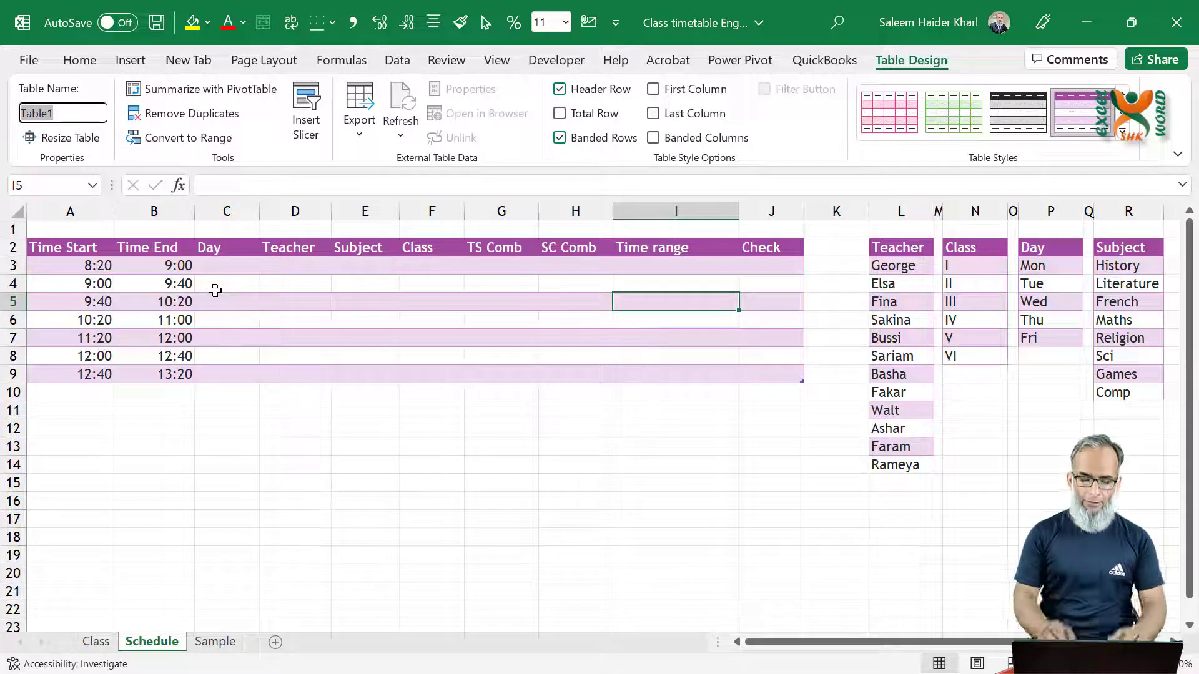
text(Schedule)
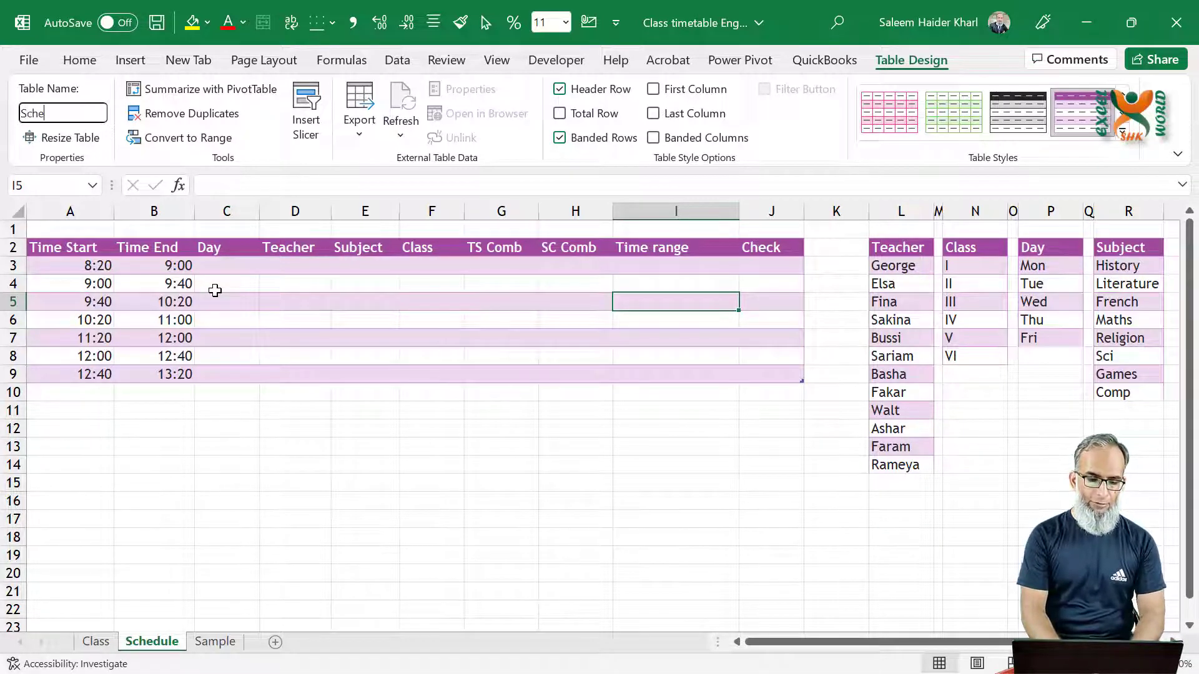
key(Return)
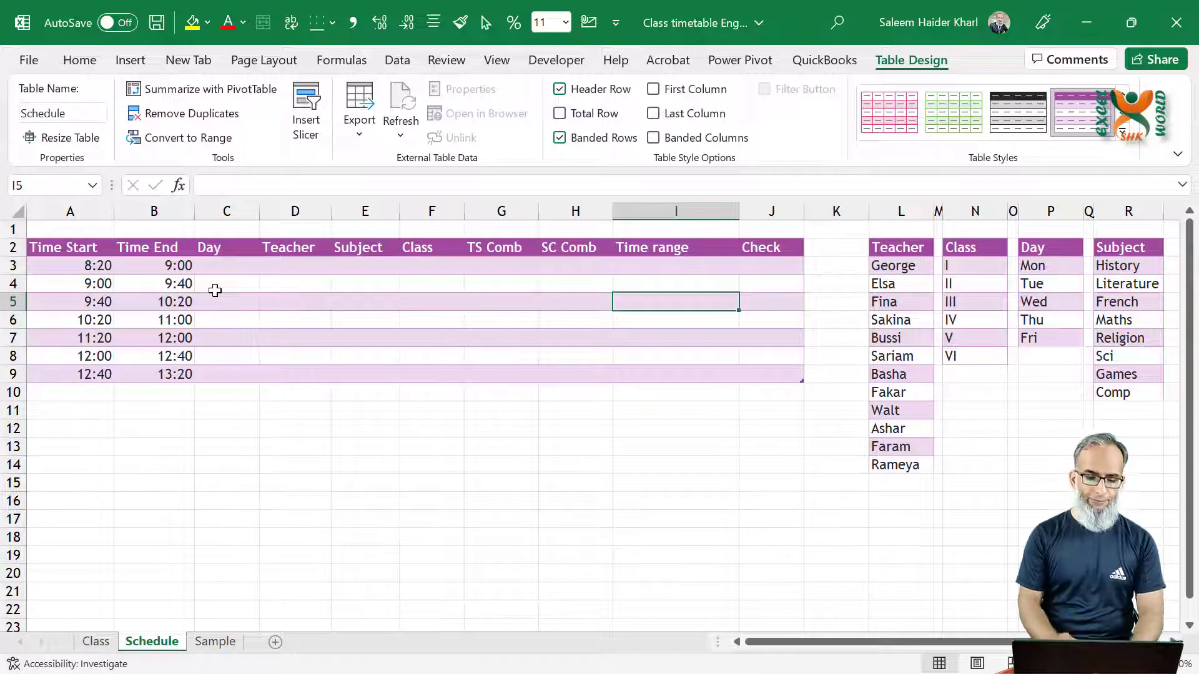
- Convert the Teacher list in column L into an Excel table without filter buttons and name it Teacher
click(895, 304)
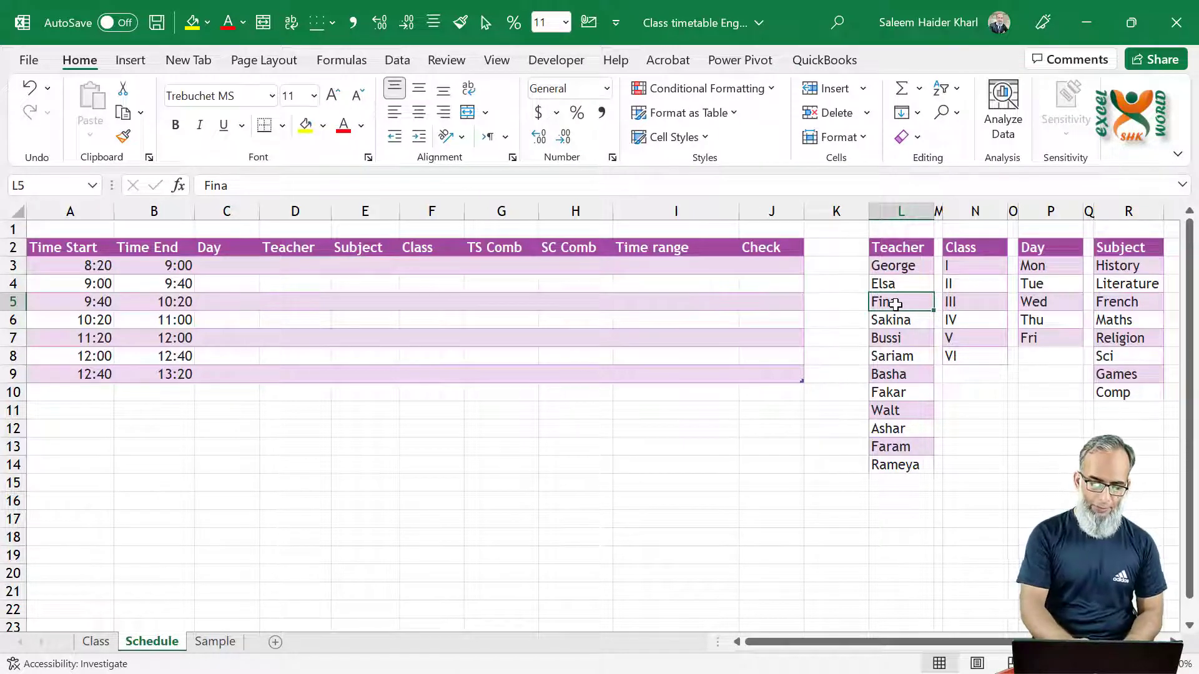
key(ctrl+t)
key(Return)
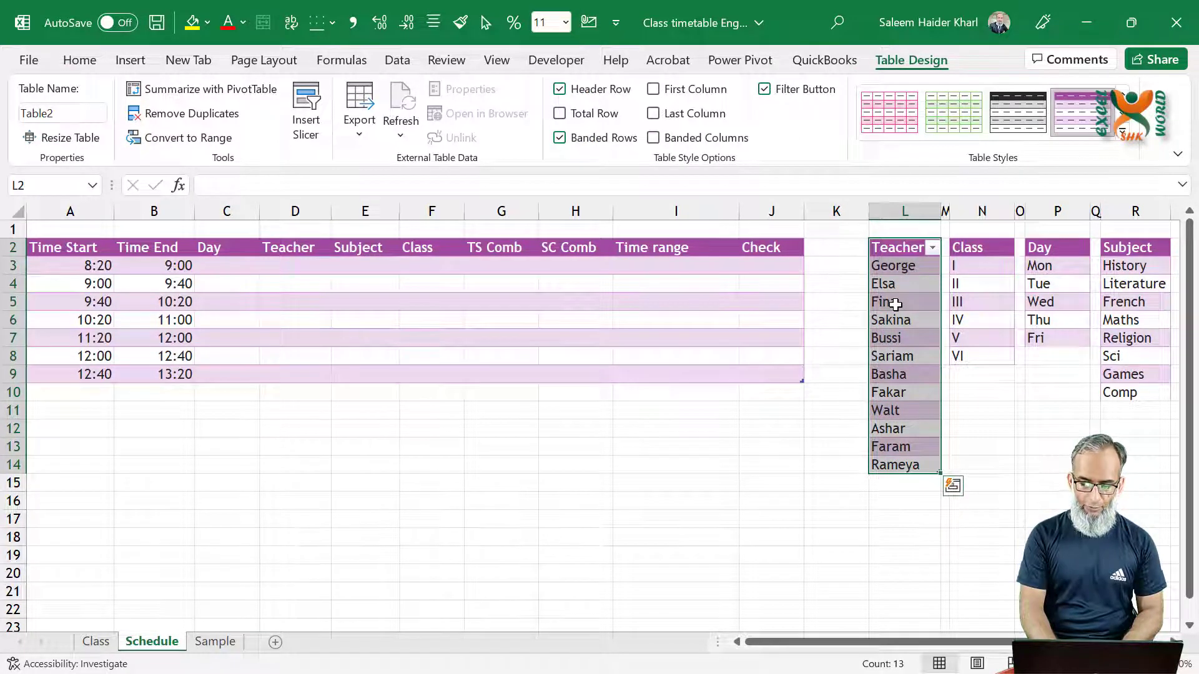
key(ctrl+shift+l)
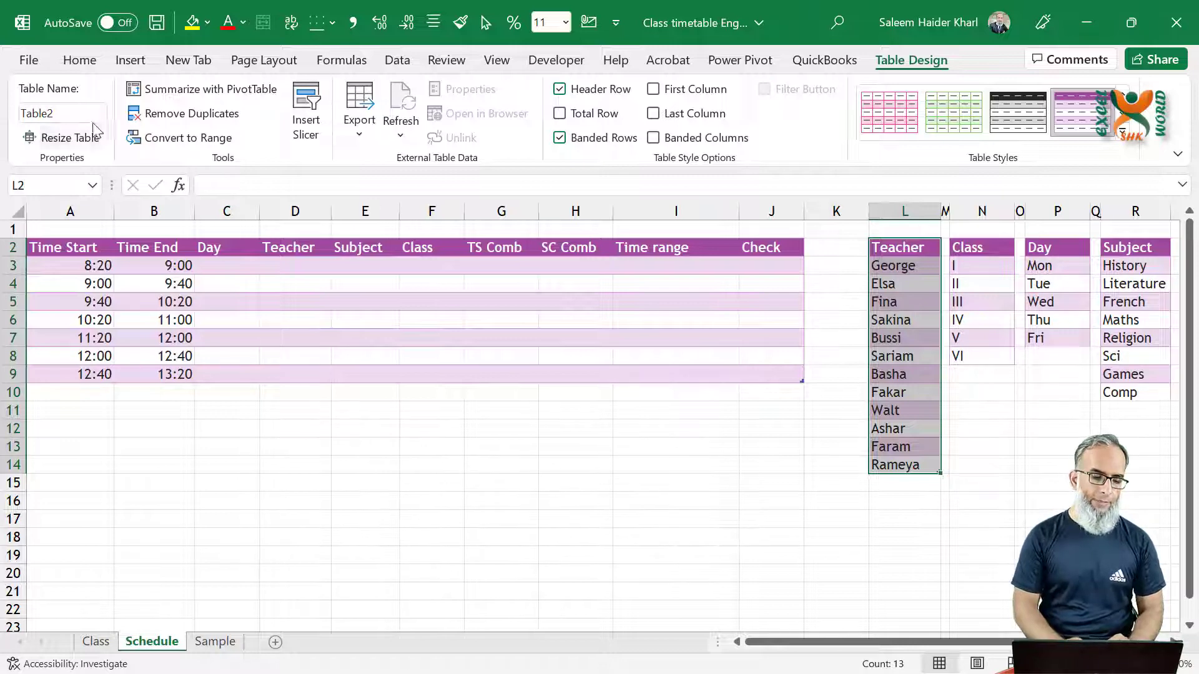
click(70, 113)
text(Teacher)
key(Return)
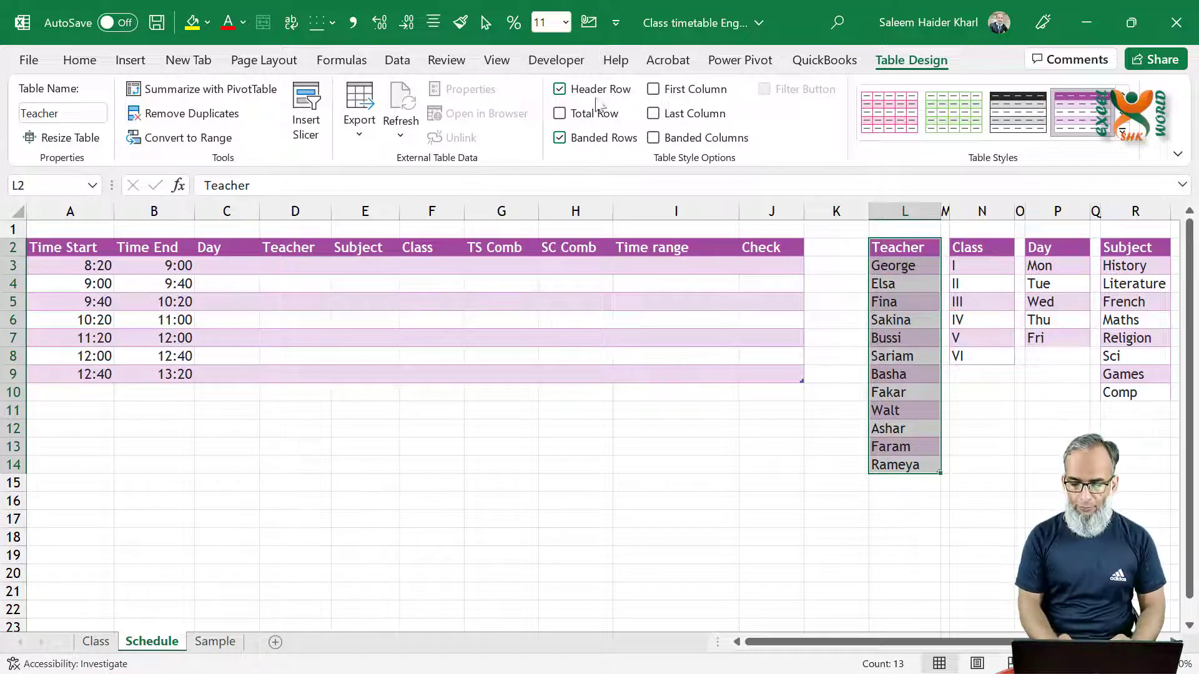
- Review the Time Start and Time End columns of the Schedule table down to the last period
click(676, 265)
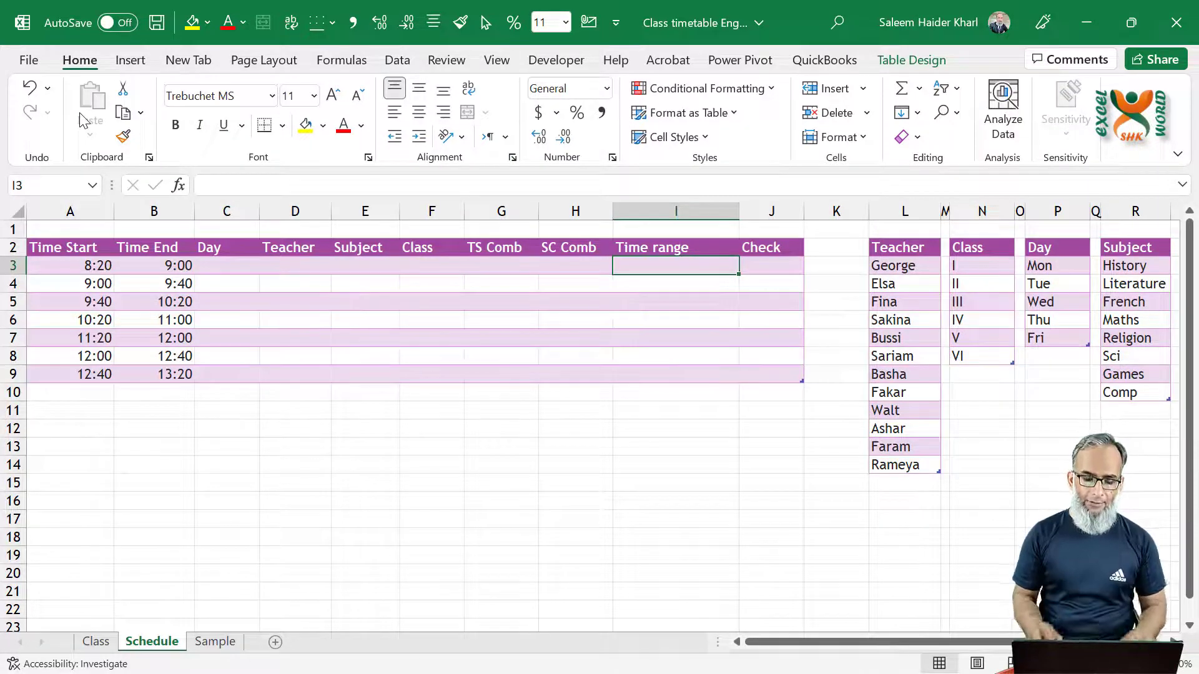
key(Left)
key(Left)
key(Left)
key(Left)
key(Left)
key(Left)
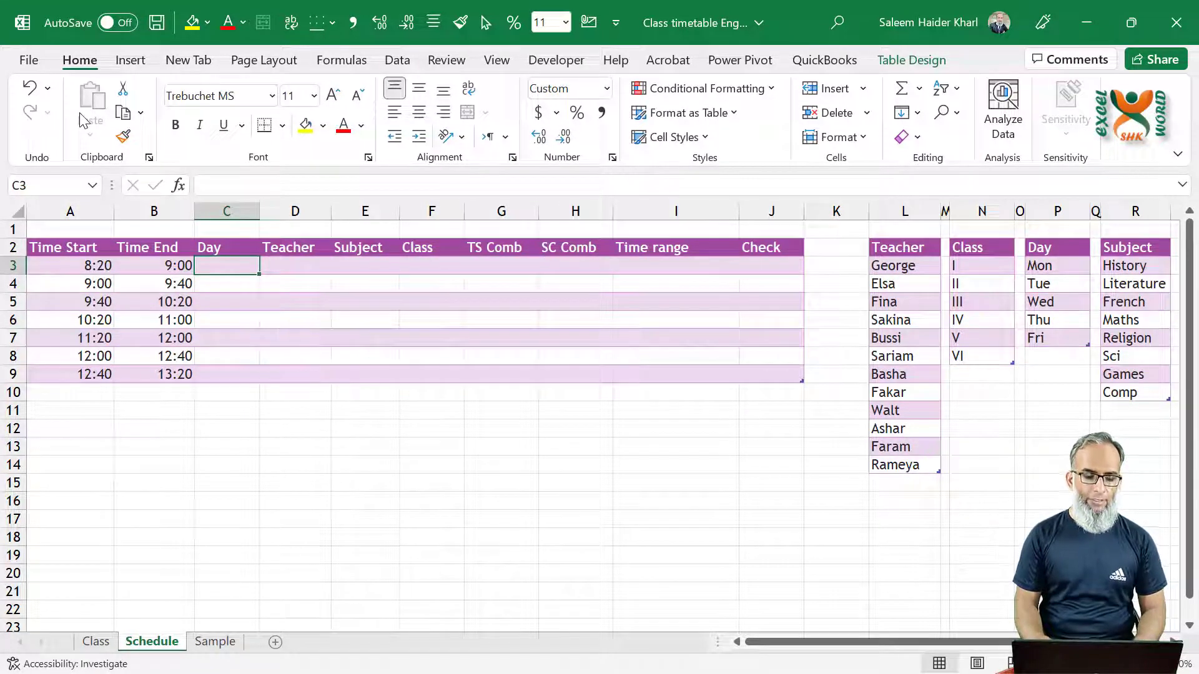
key(Left)
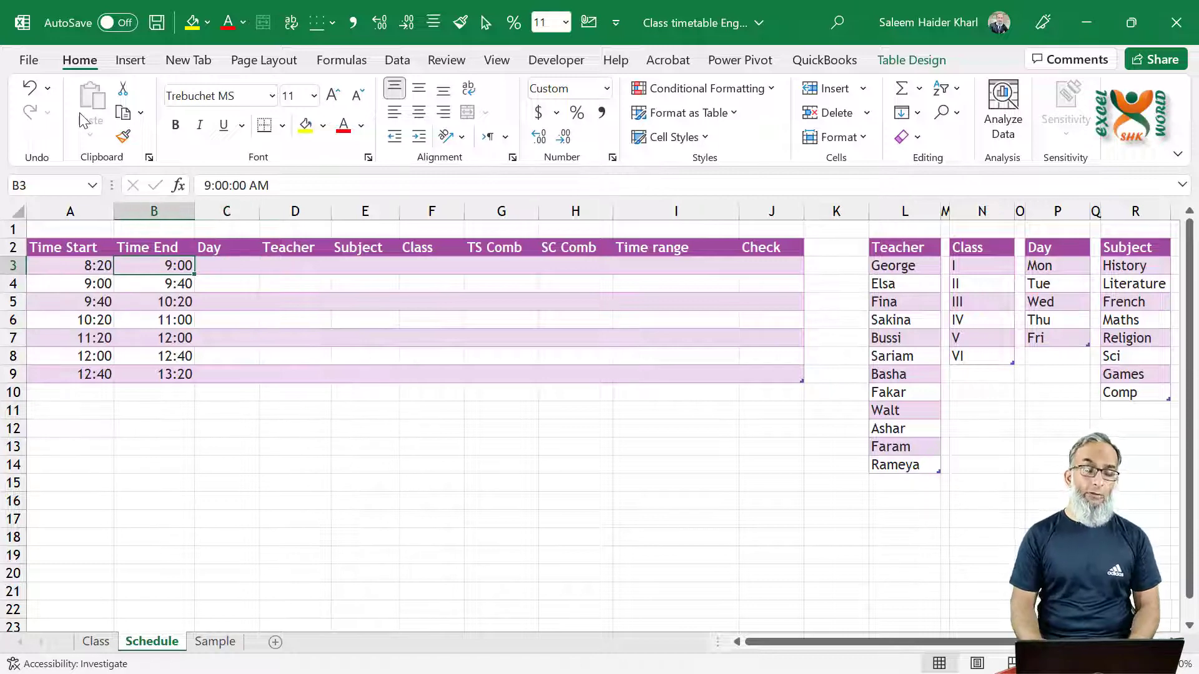
key(Left)
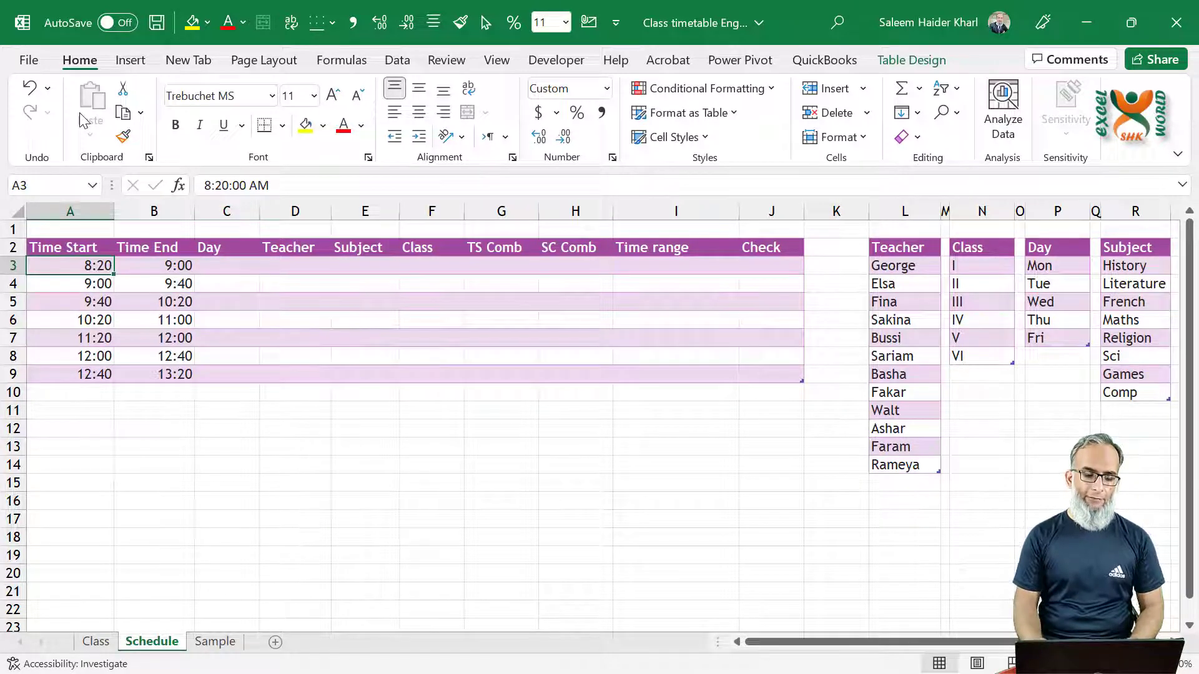
key(Down)
key(Down)
key(Down)
key(Down)
key(Down)
key(Down)
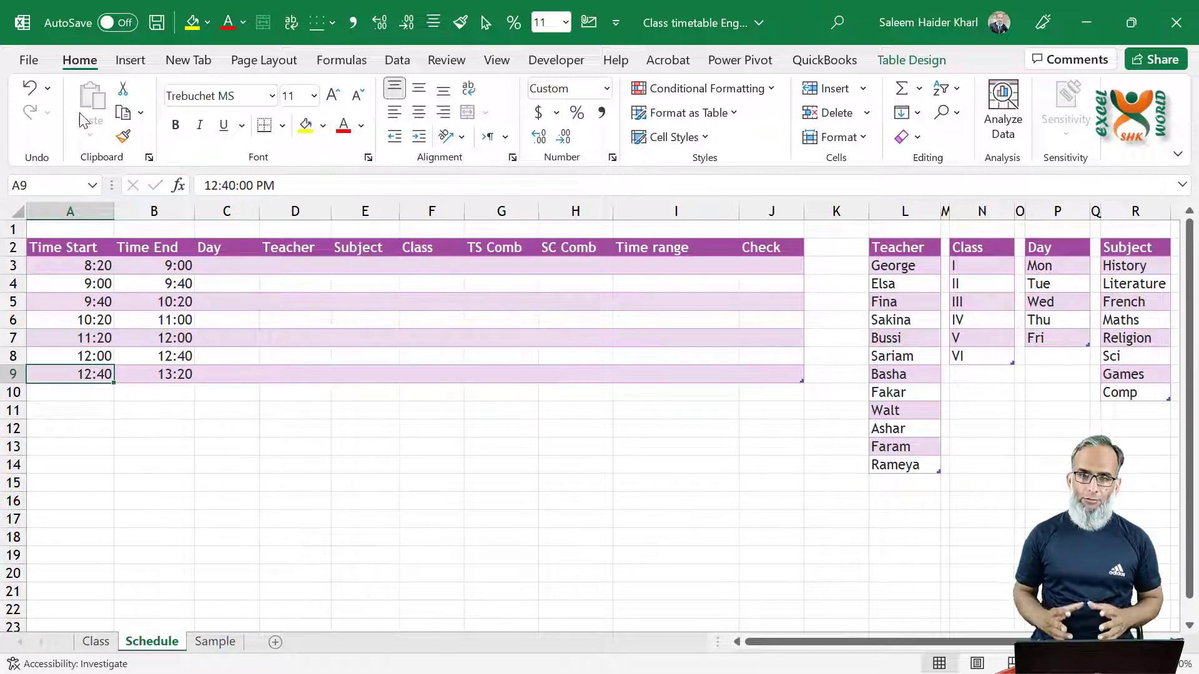
- Review the Schedule table's columns from Day through Check, along with the timetable layout on the Class sheet
key(ctrl+Home)
key(Right)
key(Right)
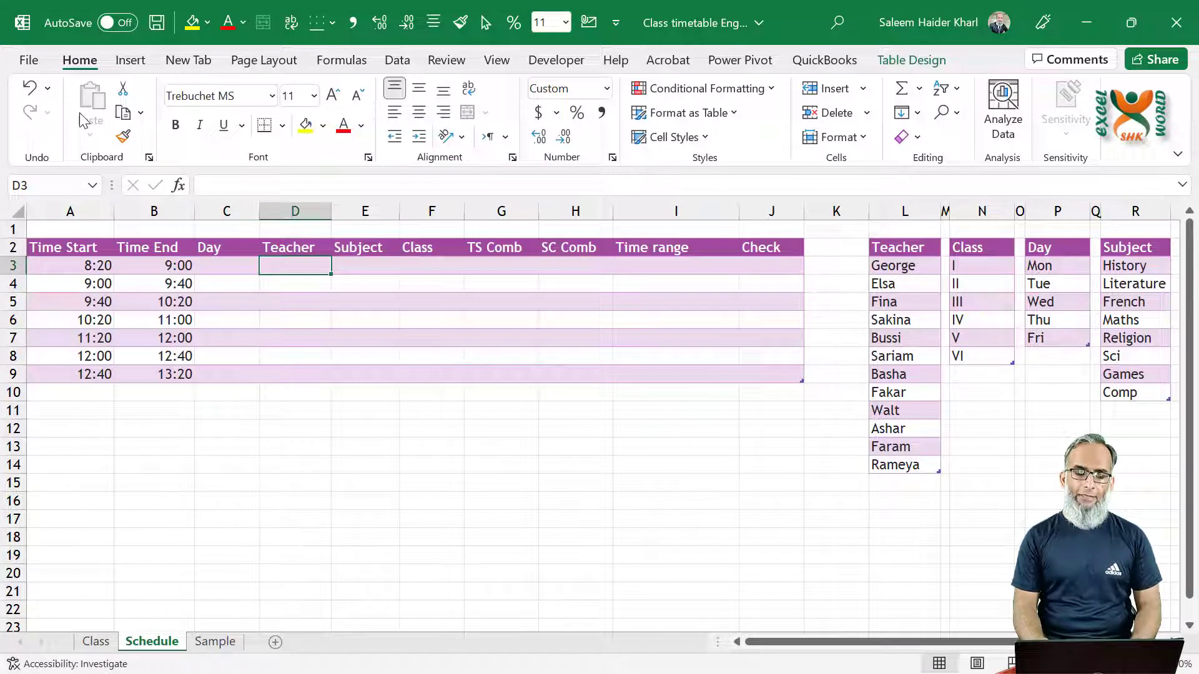
key(Right)
key(Right)
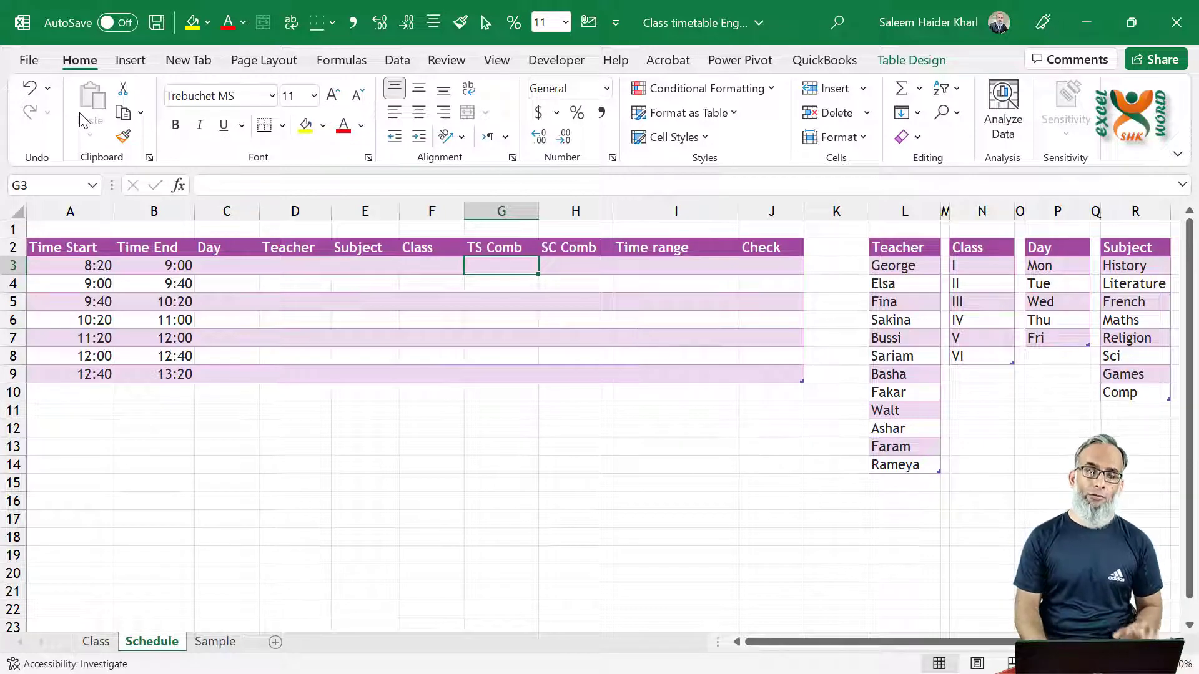
key(ctrl+Page_Up)
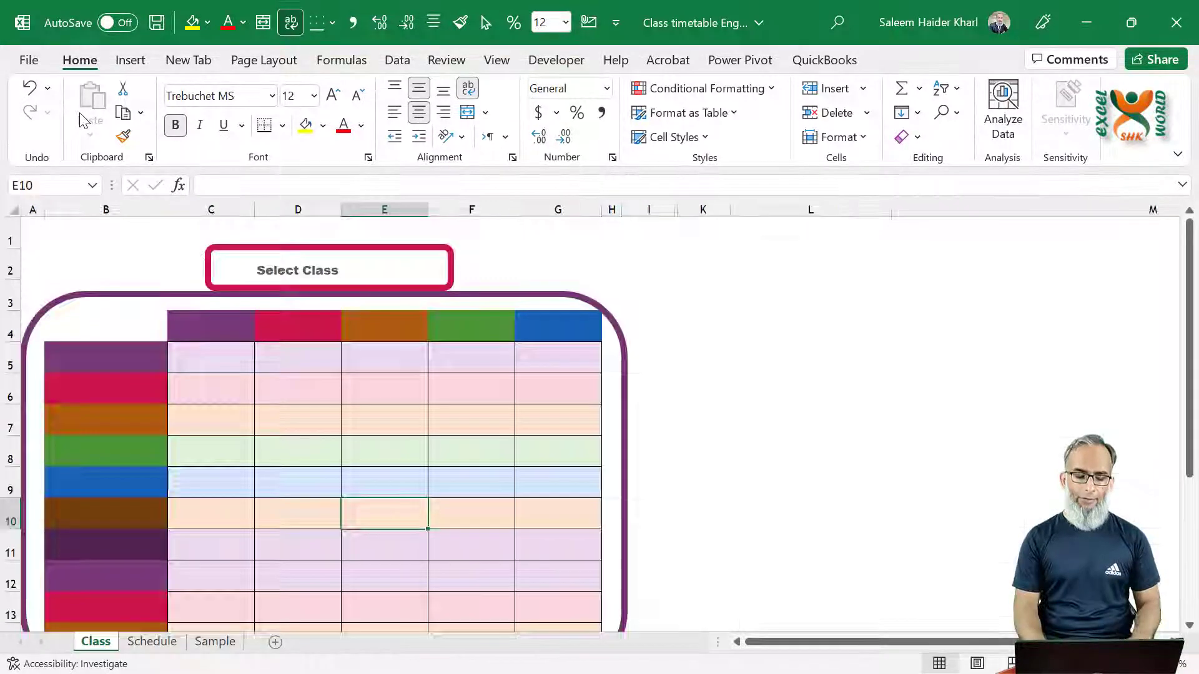
key(ctrl+Page_Down)
key(Right)
key(Right)
key(Right)
key(Left)
key(Right)
key(Left)
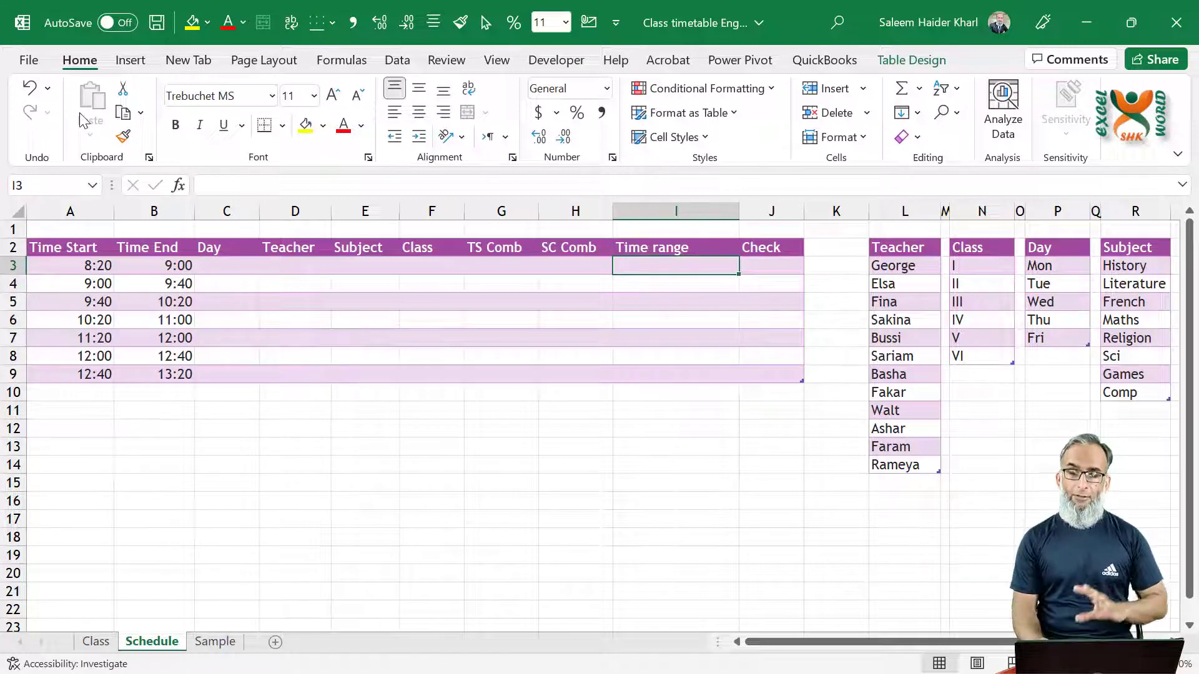
key(Right)
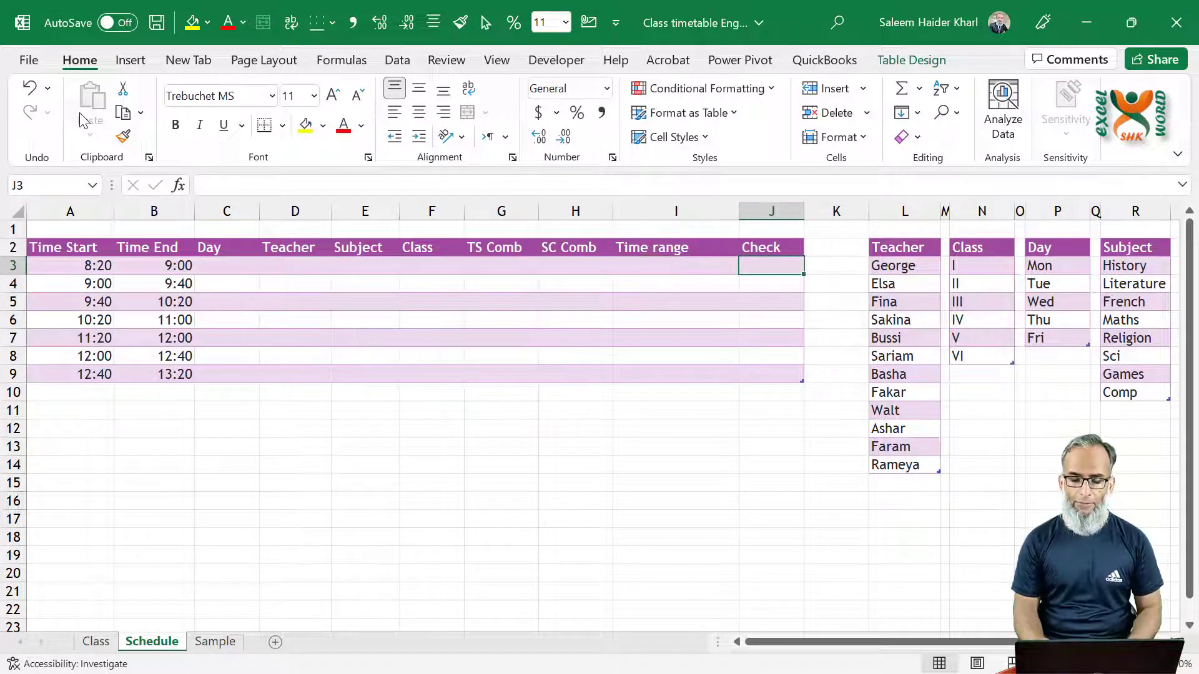
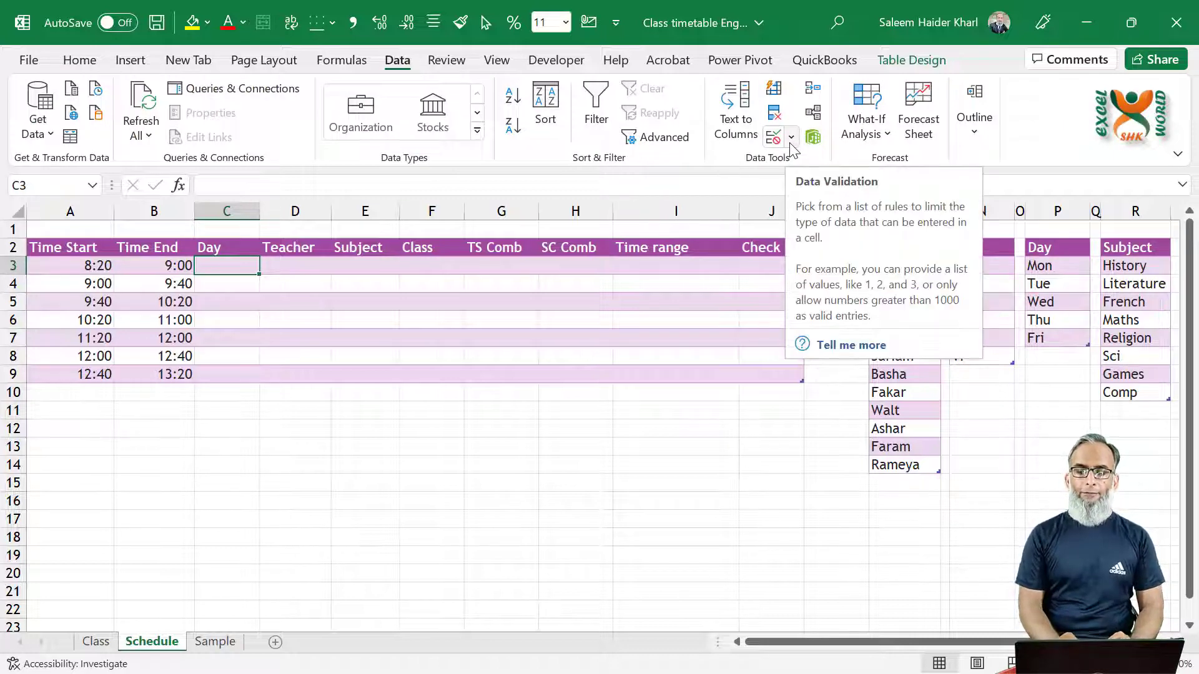
- Add a list data validation to Day cell C3 with source =$P$3:$P$7 and check its dropdown
click(791, 139)
click(811, 163)
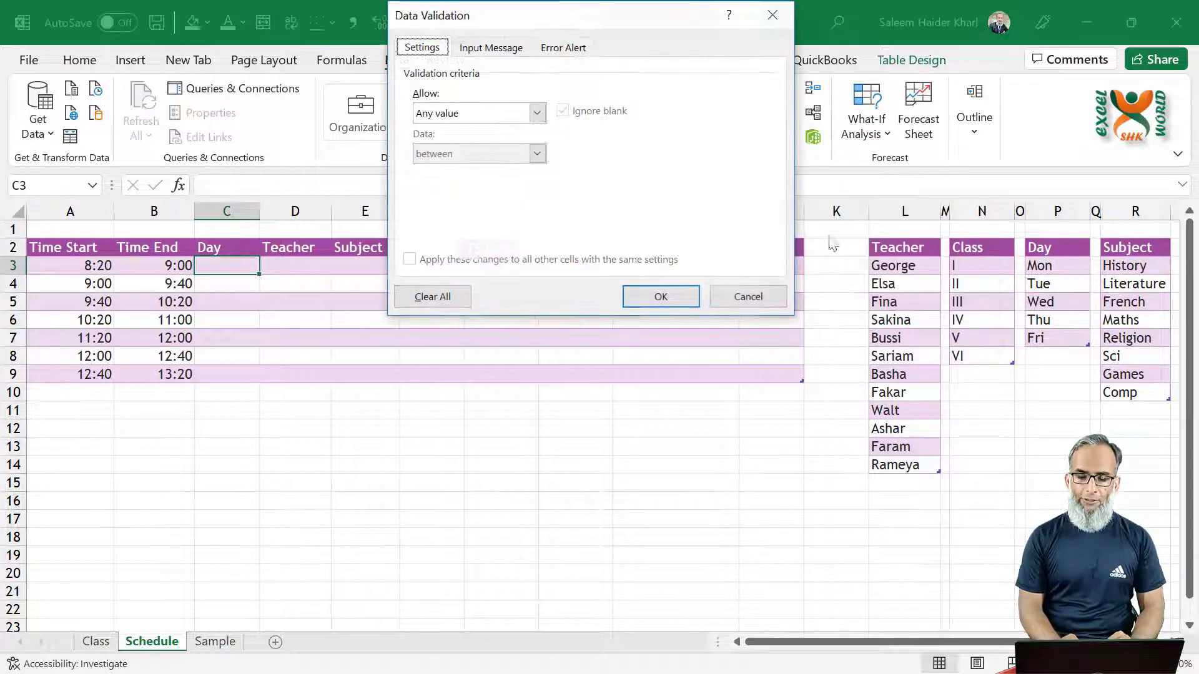
click(500, 118)
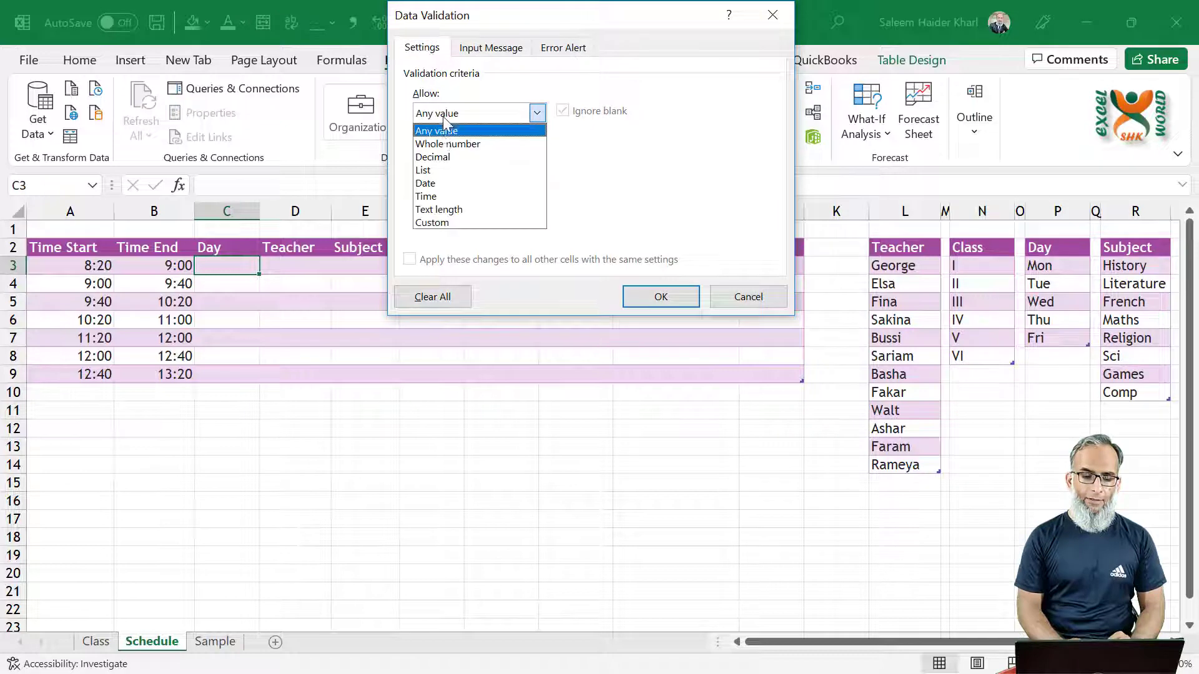
click(431, 170)
click(442, 193)
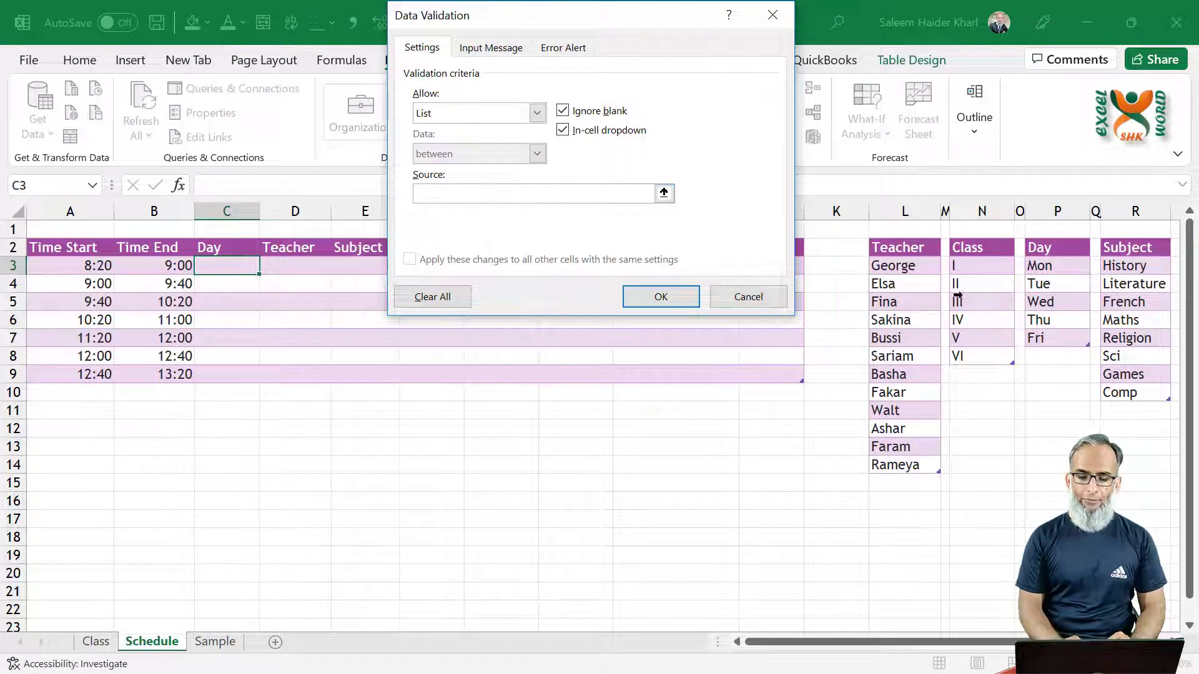
drag(1040, 265, 1045, 339)
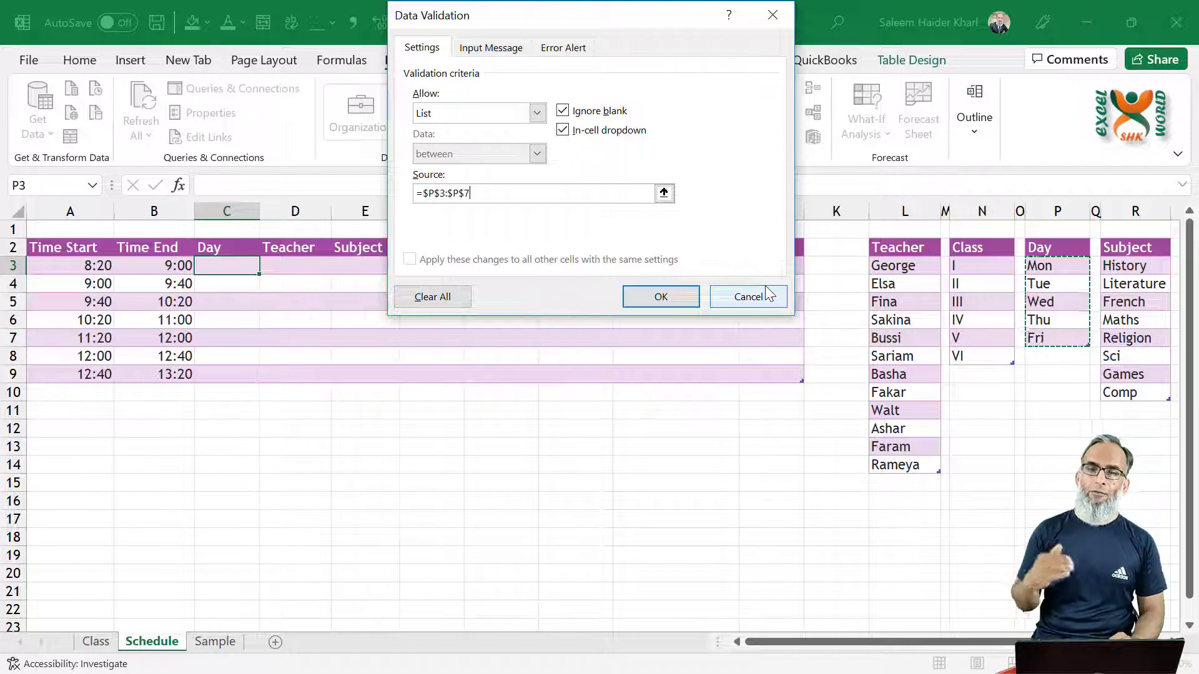
click(635, 300)
click(266, 265)
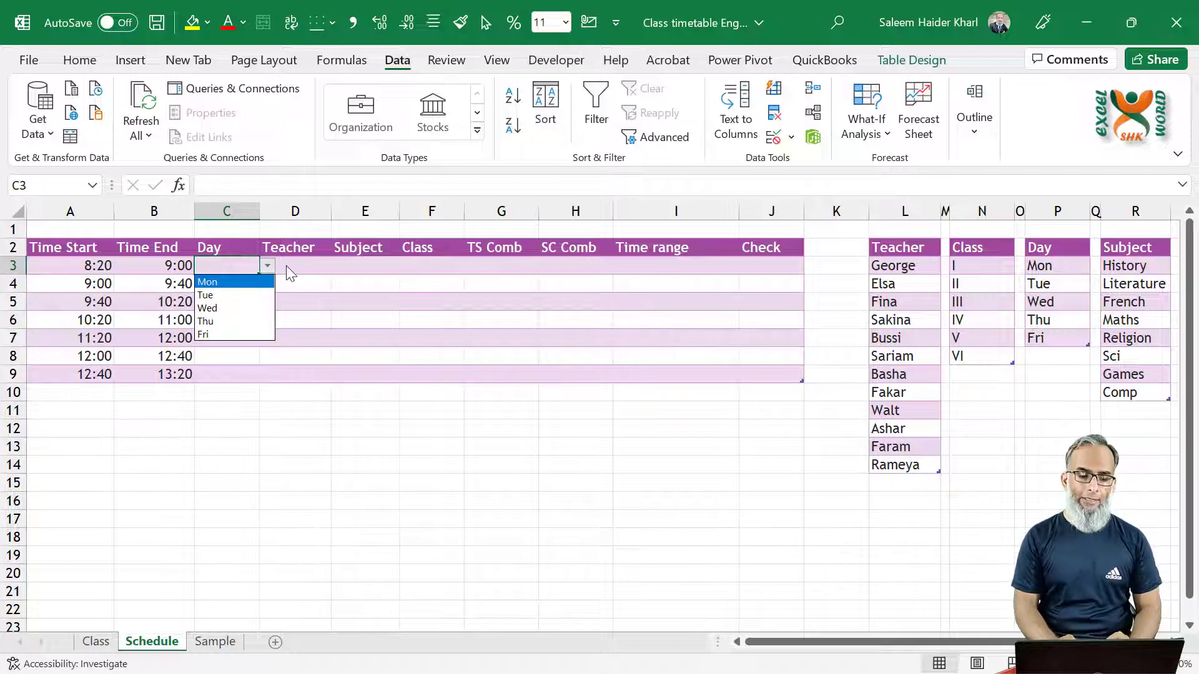
key(Escape)
- Add a list data validation to Teacher cell D3 with the teacher names =$L$3:$L$14 as source
click(319, 266)
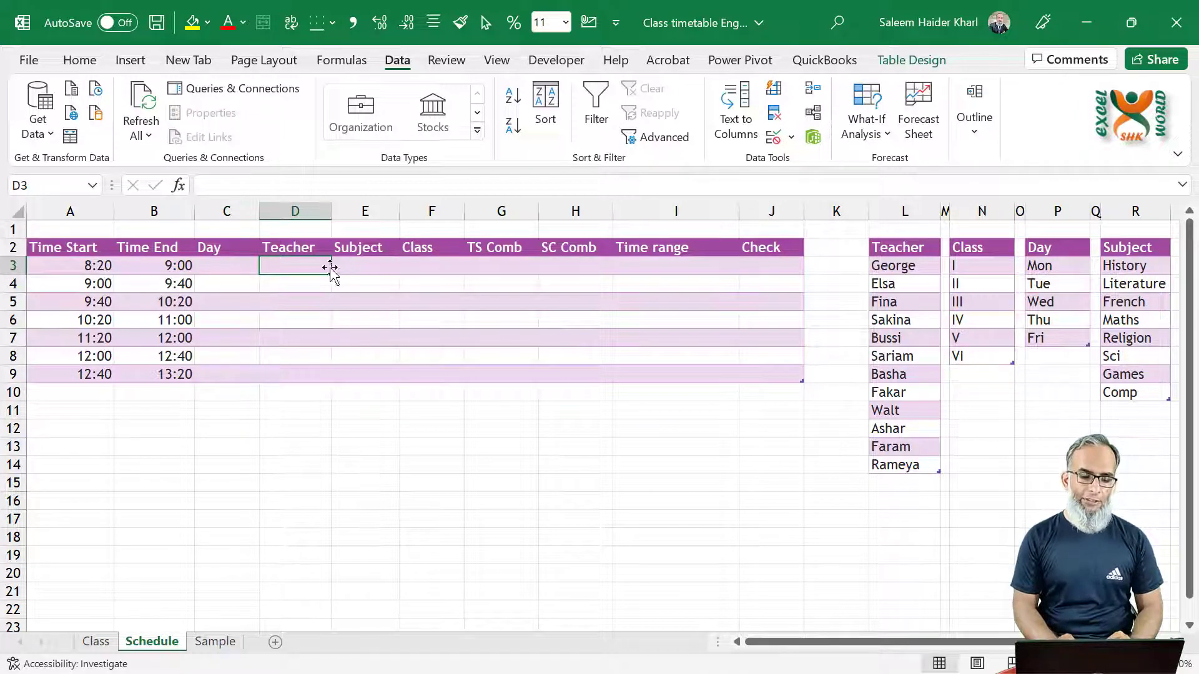
click(790, 137)
click(796, 164)
click(475, 113)
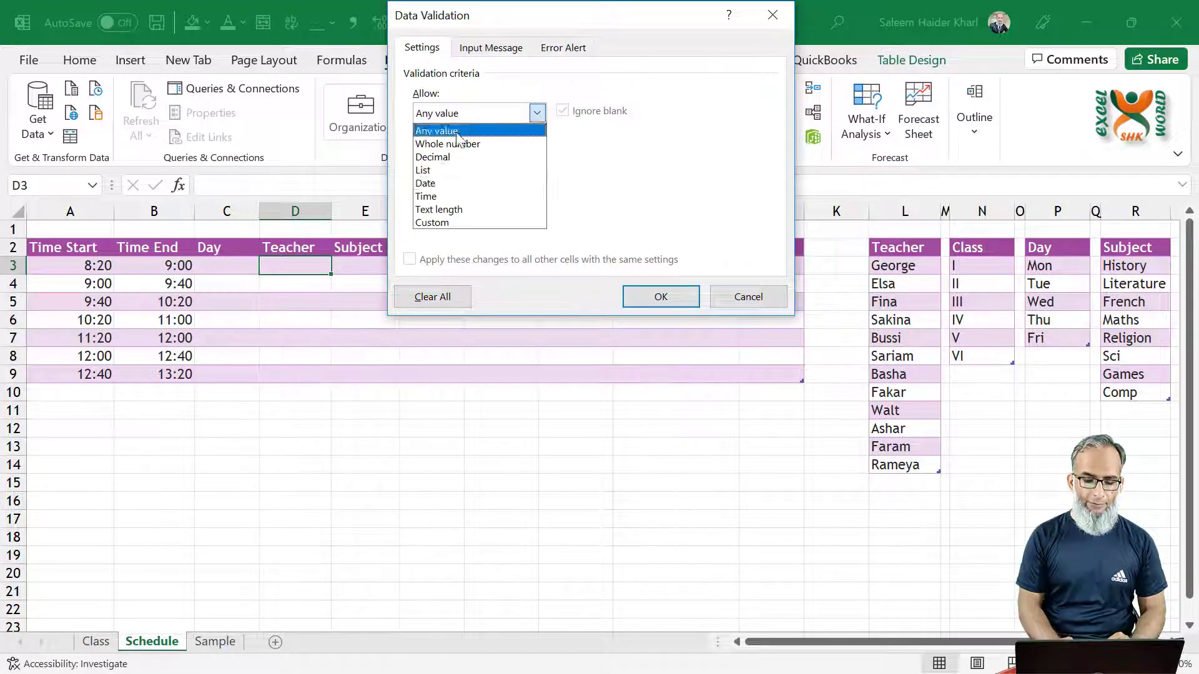
click(437, 158)
click(446, 195)
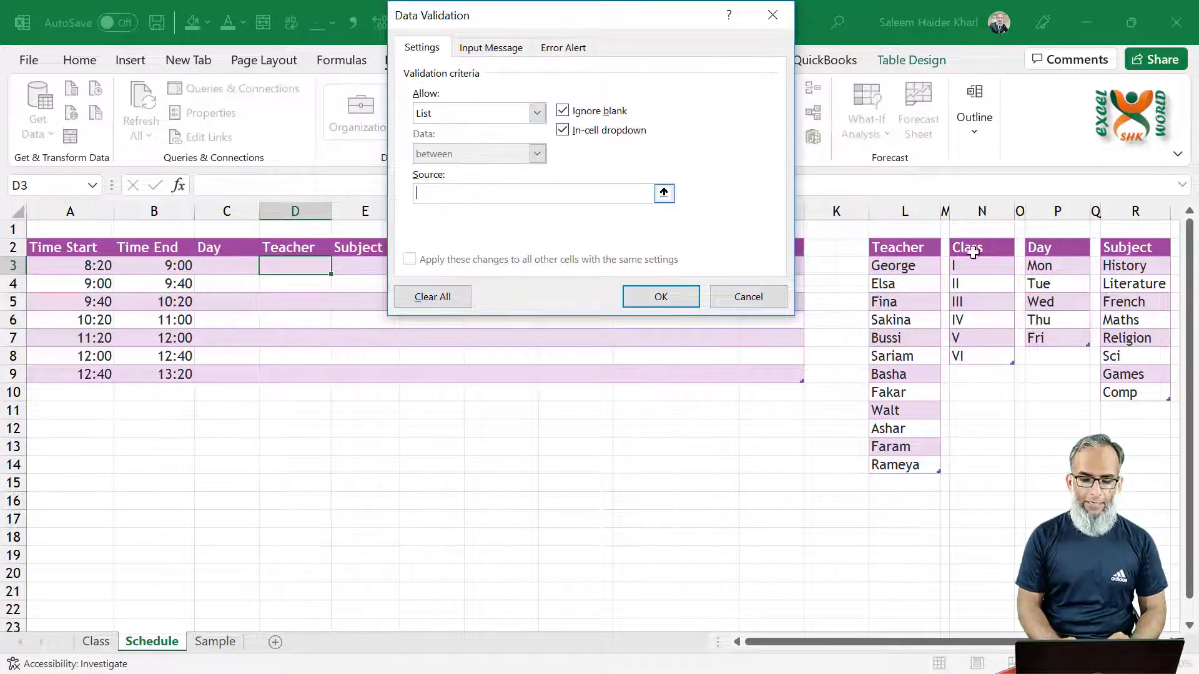
click(917, 264)
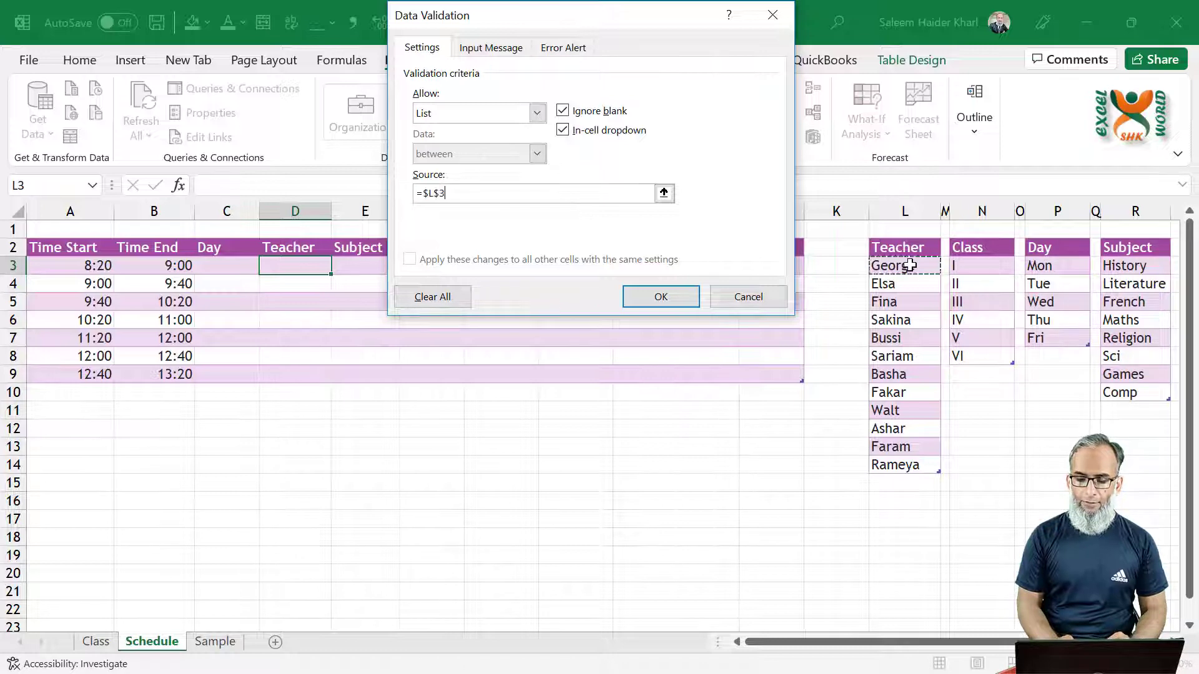
drag(909, 265, 899, 464)
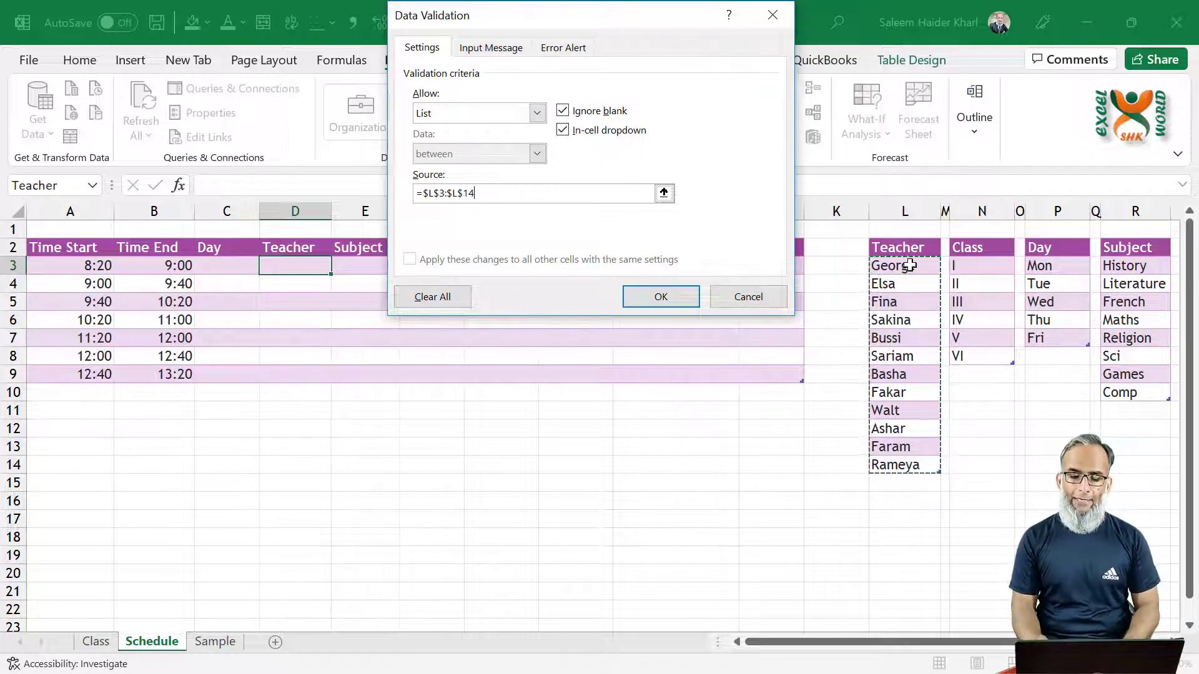
click(662, 296)
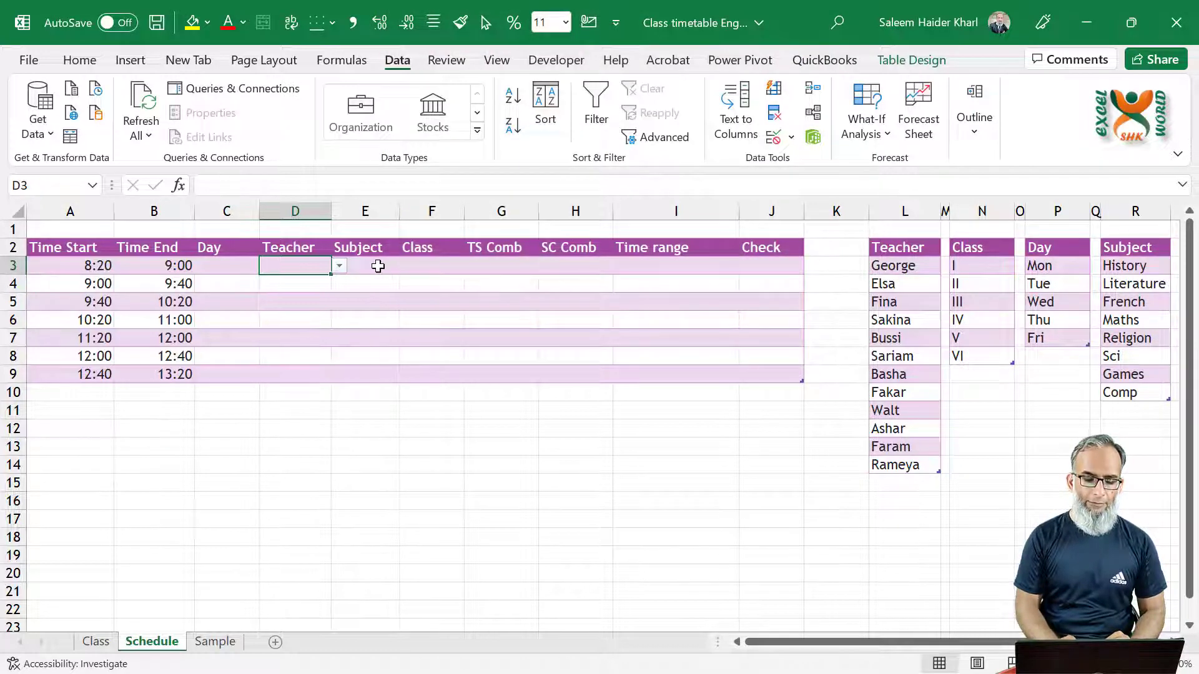
- Add a list data validation to Subject cell E3 using the Subject list from History to Comp as source
click(374, 265)
click(791, 137)
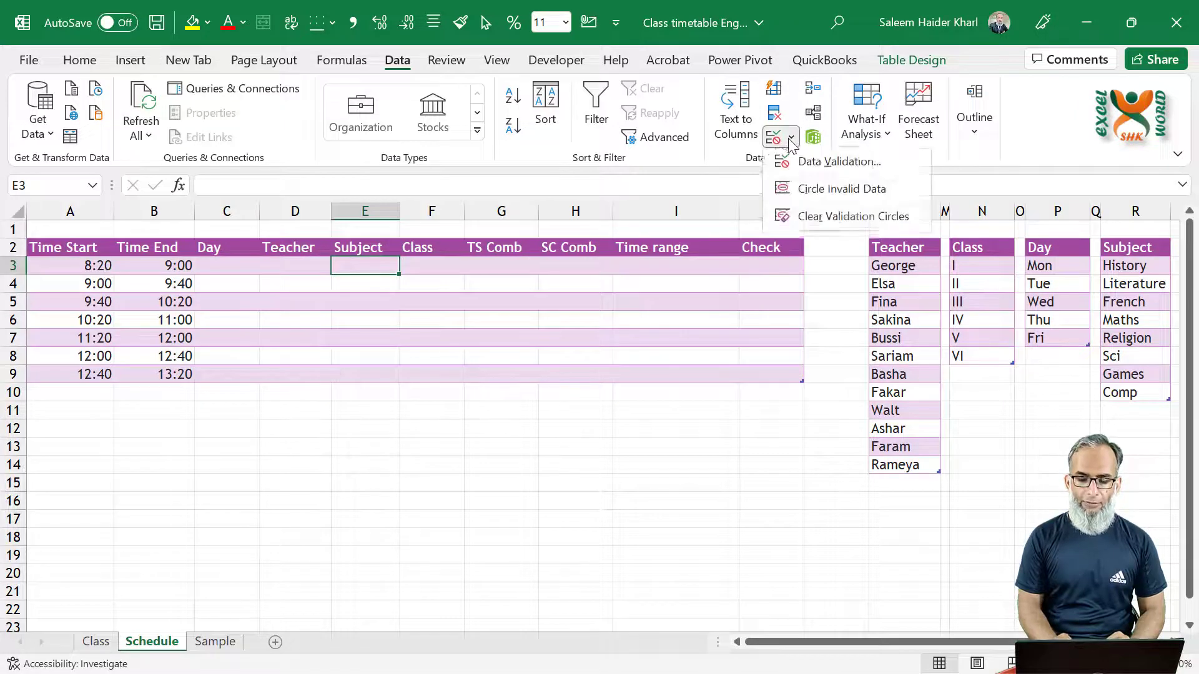
click(830, 162)
click(479, 113)
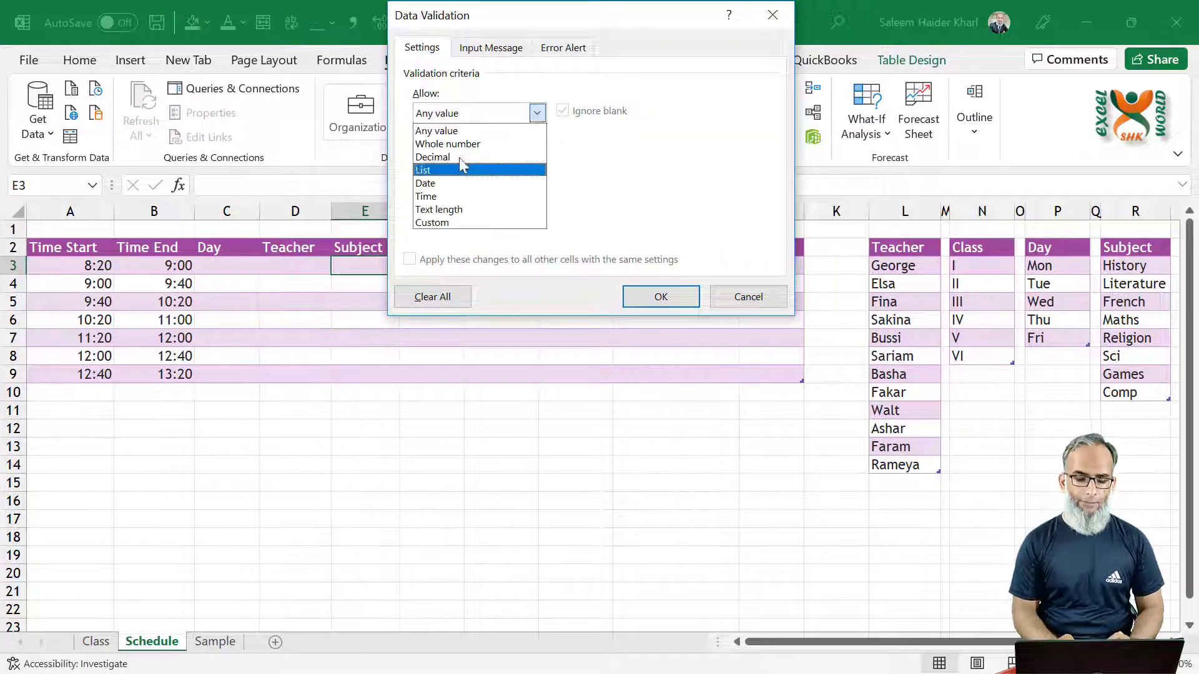
click(459, 164)
click(466, 193)
drag(1124, 265, 1120, 393)
click(659, 296)
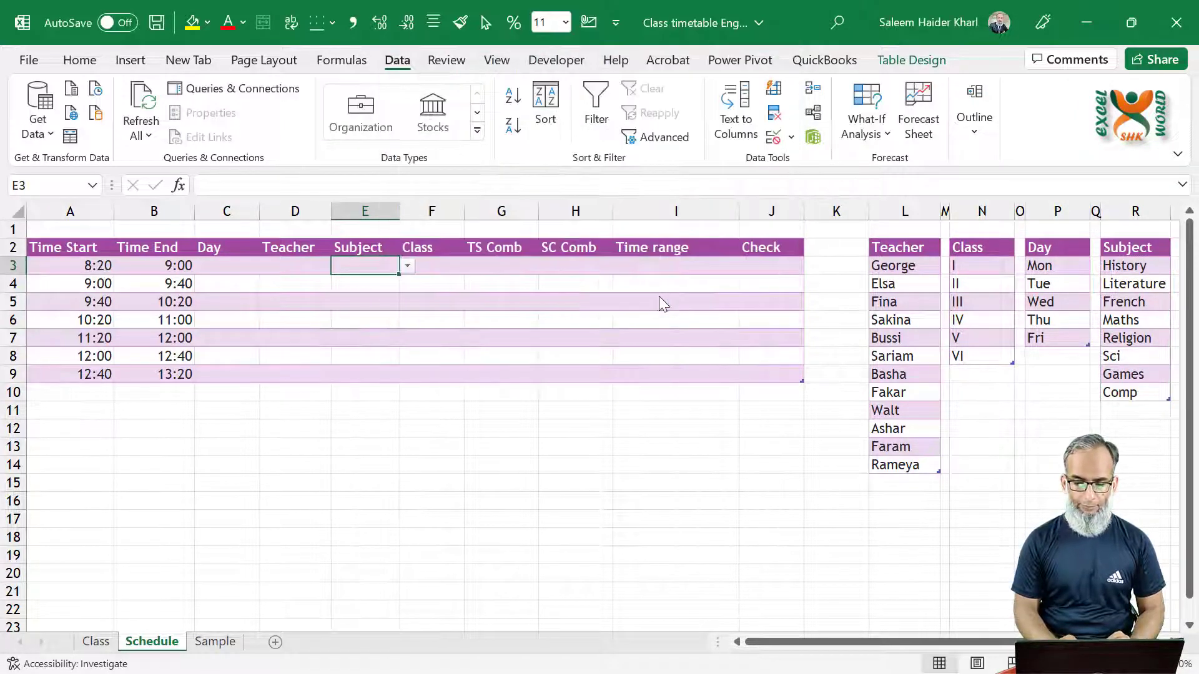
- Add a list data validation to Class cell F3 using the Class list from I to VI as source
click(437, 266)
key(alt+a)
key(v)
key(v)
click(480, 113)
click(465, 164)
click(471, 193)
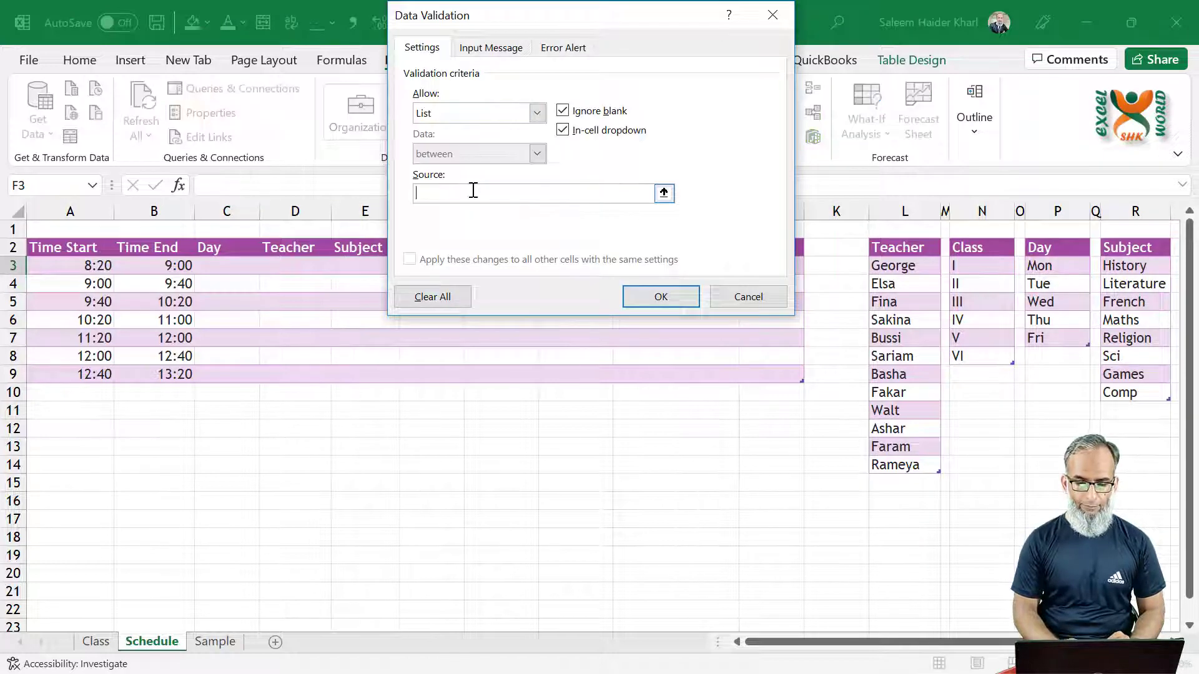
drag(982, 265, 982, 356)
click(661, 298)
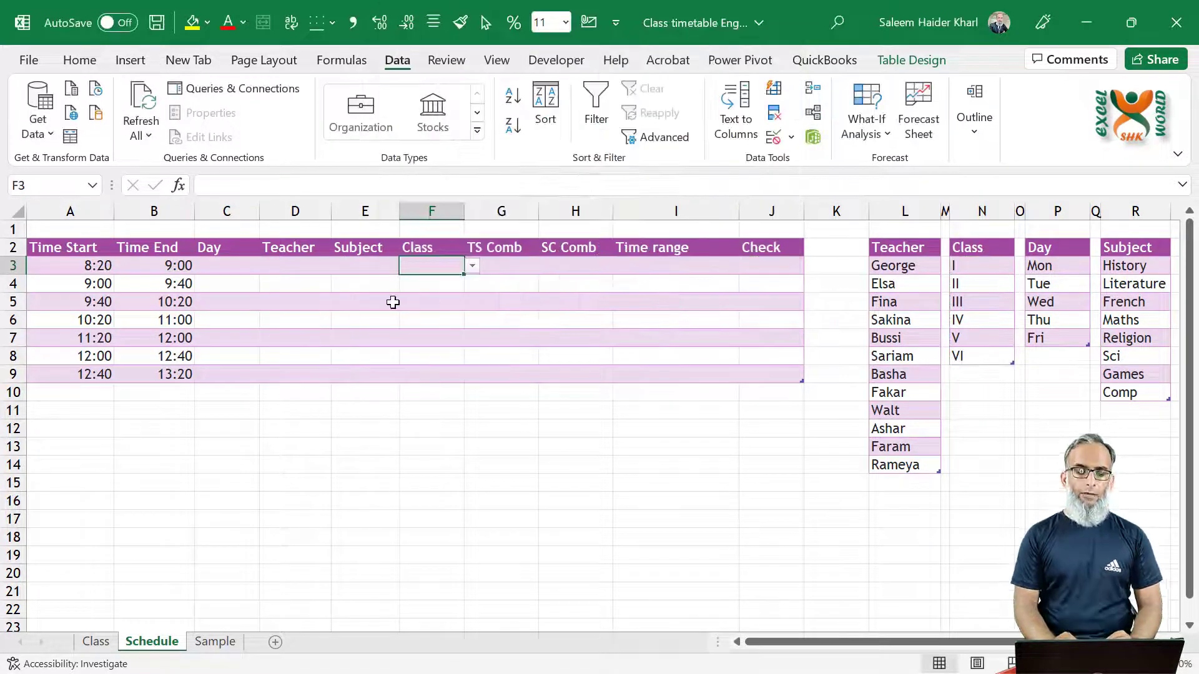
- Copy the validated Day, Teacher, Subject and Class cells C3:F3
key(Left)
key(Left)
key(Left)
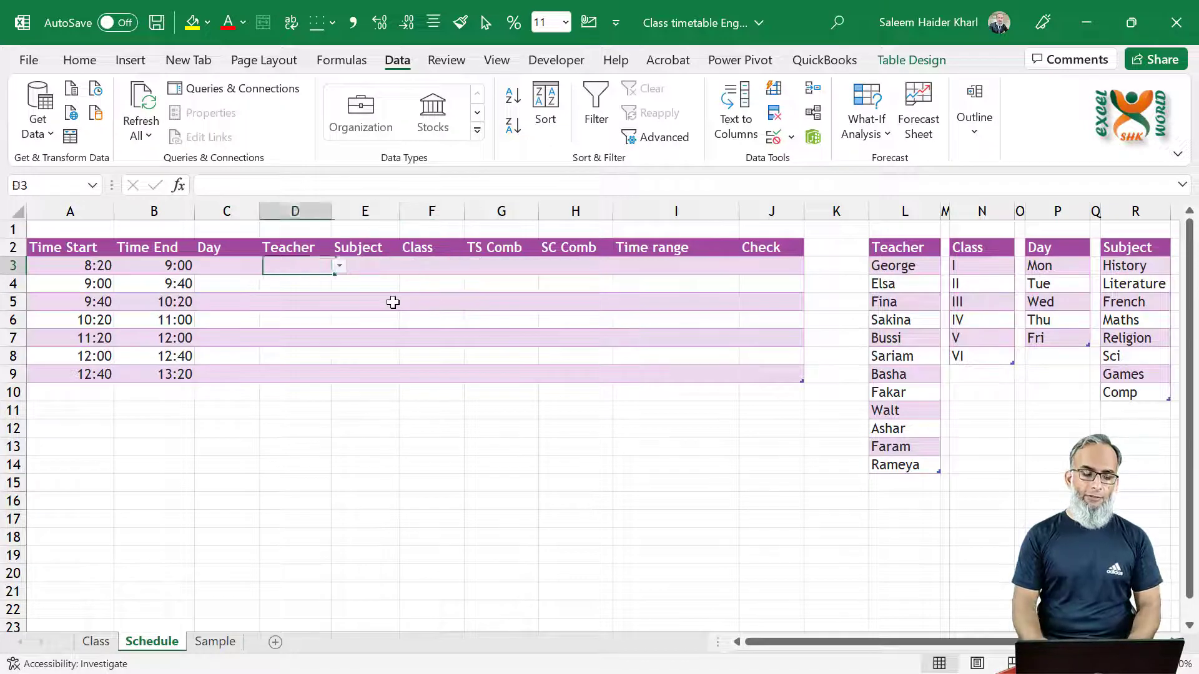
key(shift+Right)
key(shift+Right)
key(shift+Right)
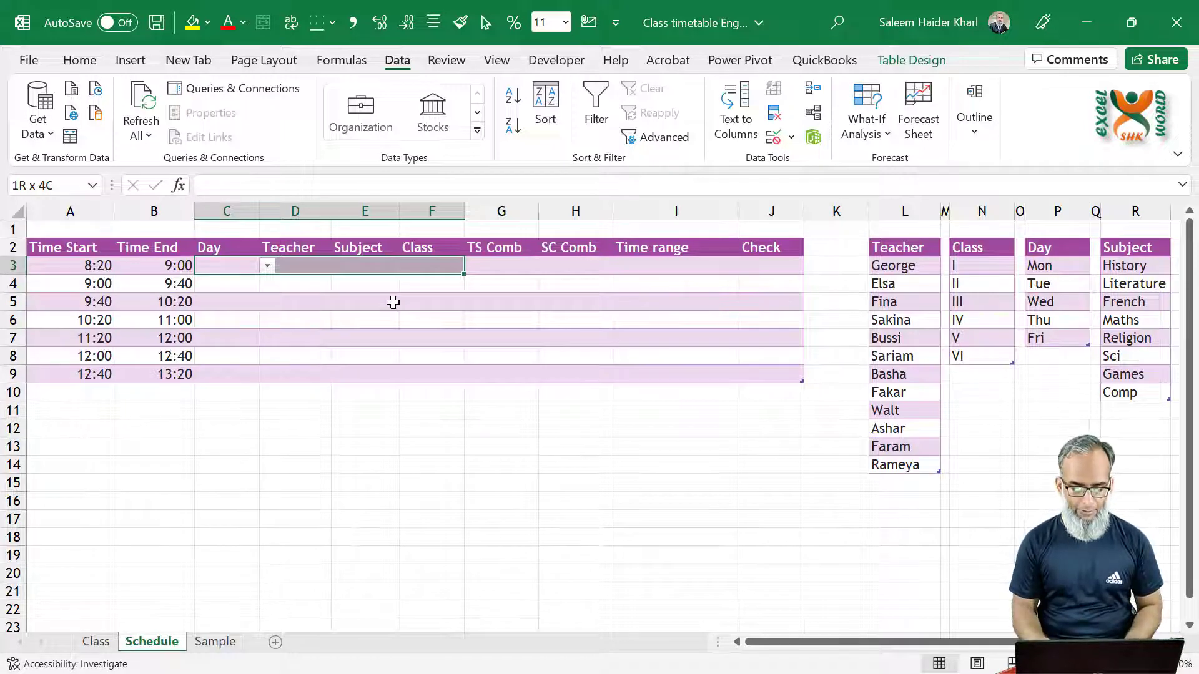
key(ctrl+c)
- Paste only the validation rules into the Day to Class cells C4:F9
key(Down)
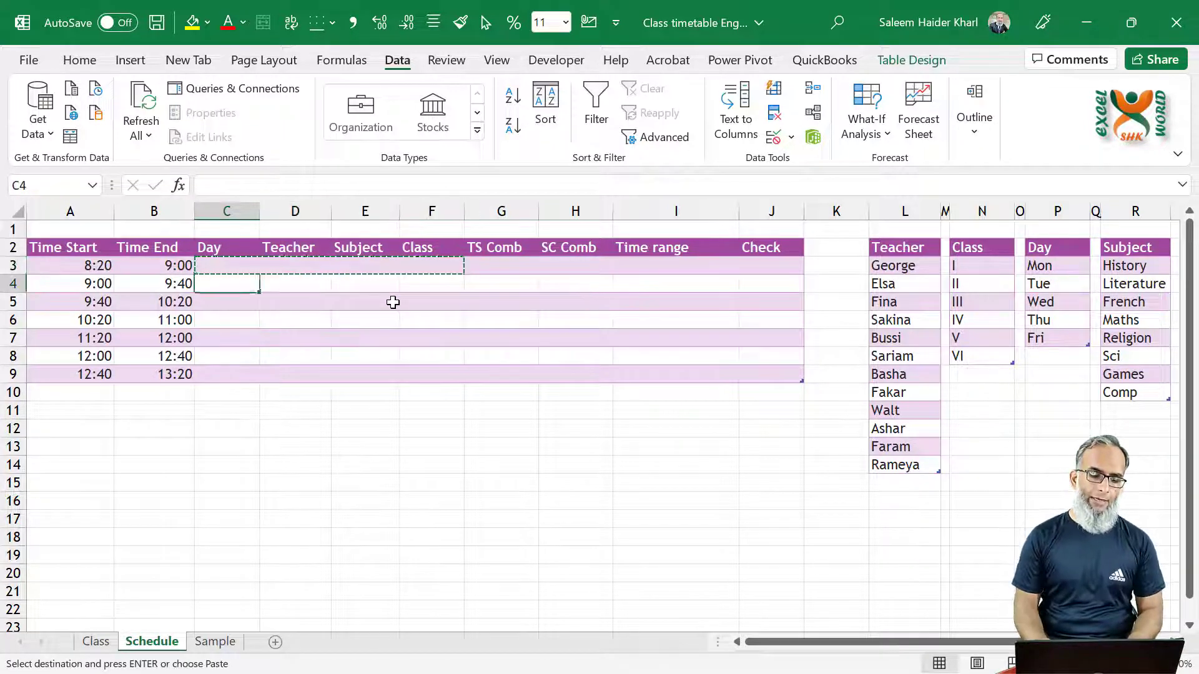
key(shift+Down)
key(shift+Down)
key(shift+Down)
key(shift+Down)
key(shift+Down)
key(shift+Right)
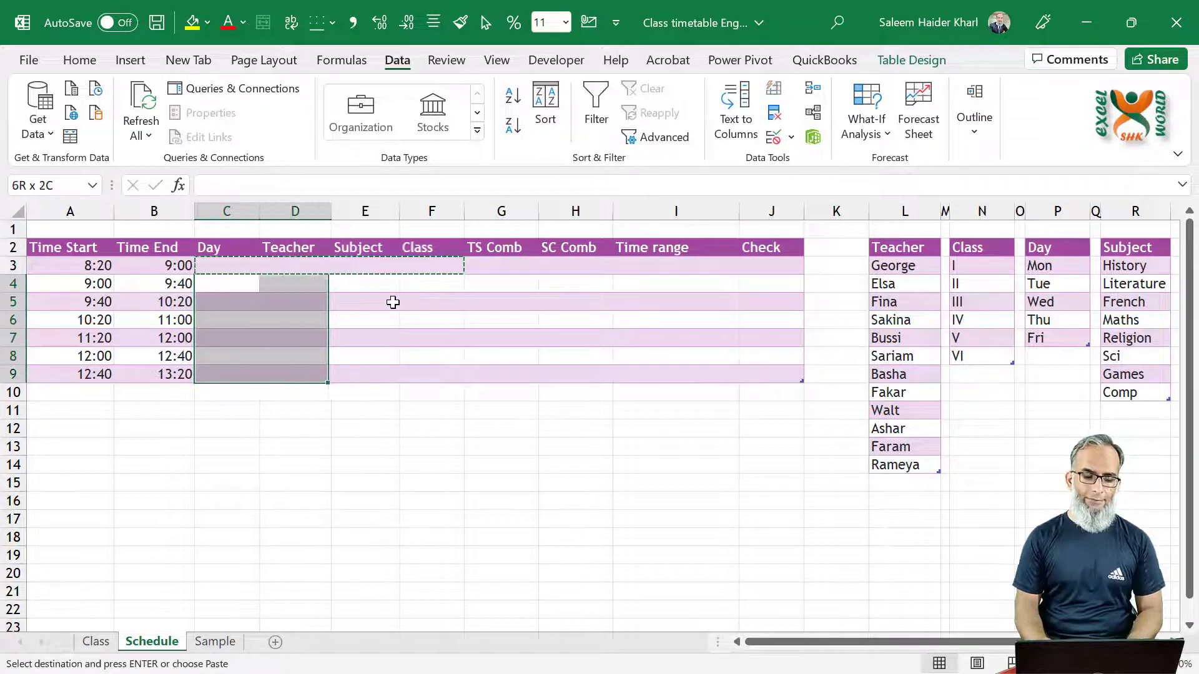
key(shift+Right)
key(shift+Right)
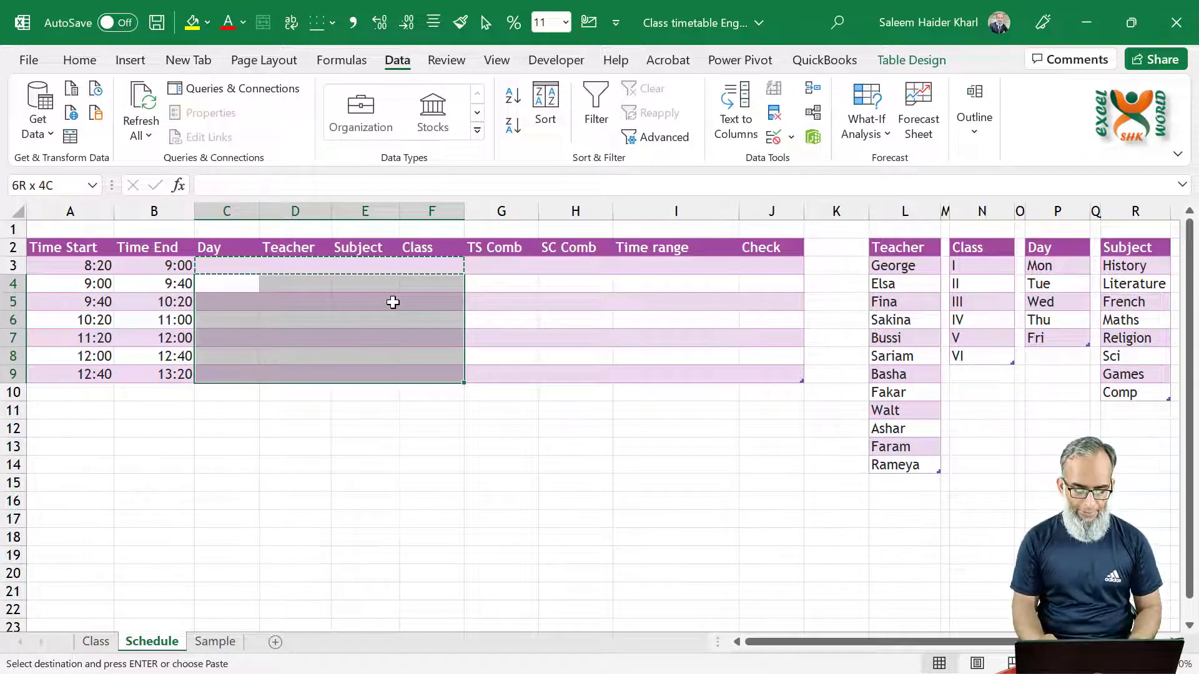
key(alt)
key(e)
key(s)
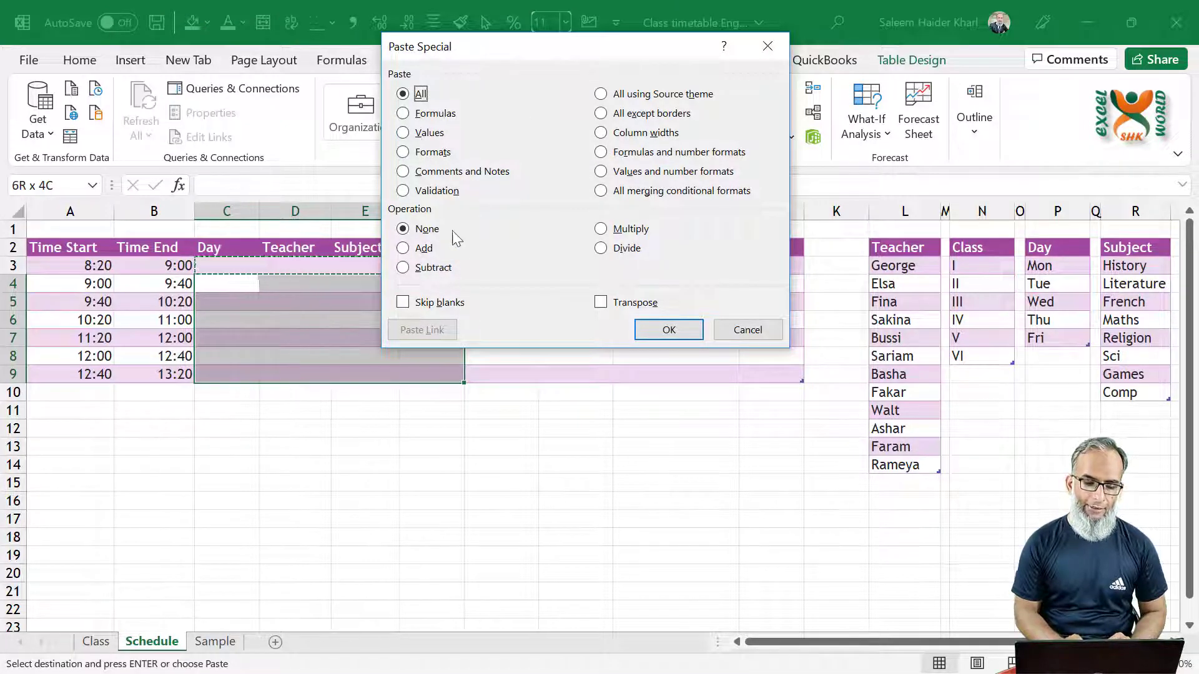
click(421, 193)
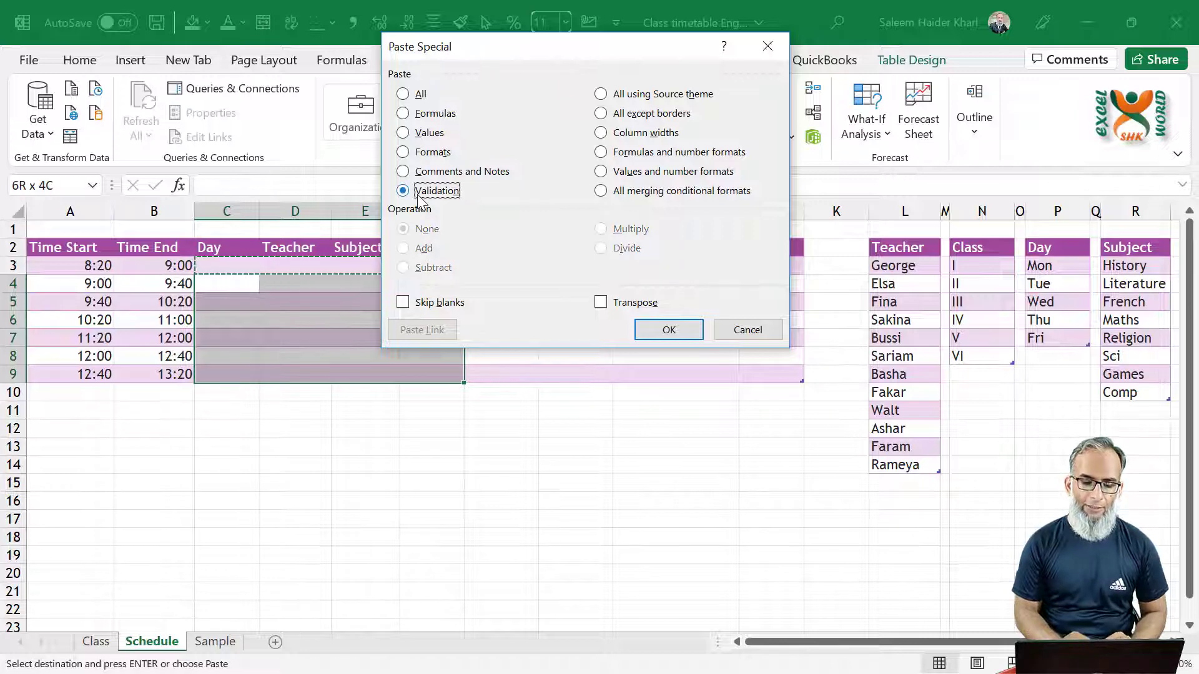
click(668, 330)
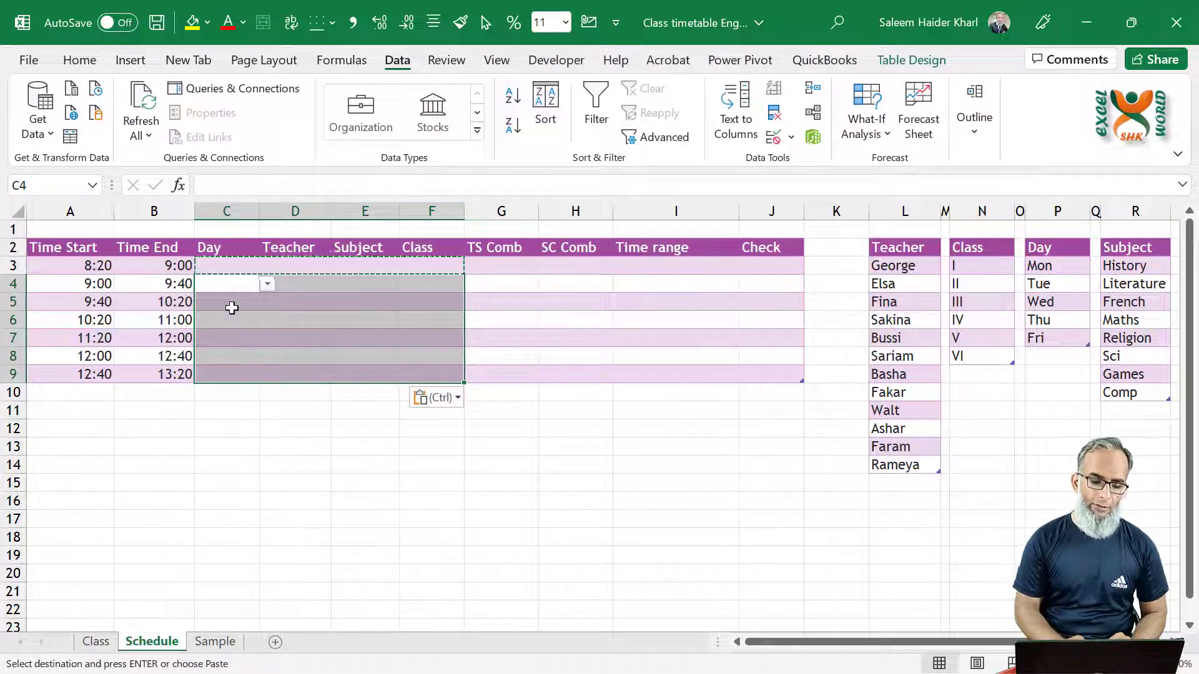
- Check the dropdown lists in Day cell C5 and Teacher cell D5 and end copy mode
click(234, 306)
click(267, 301)
key(Escape)
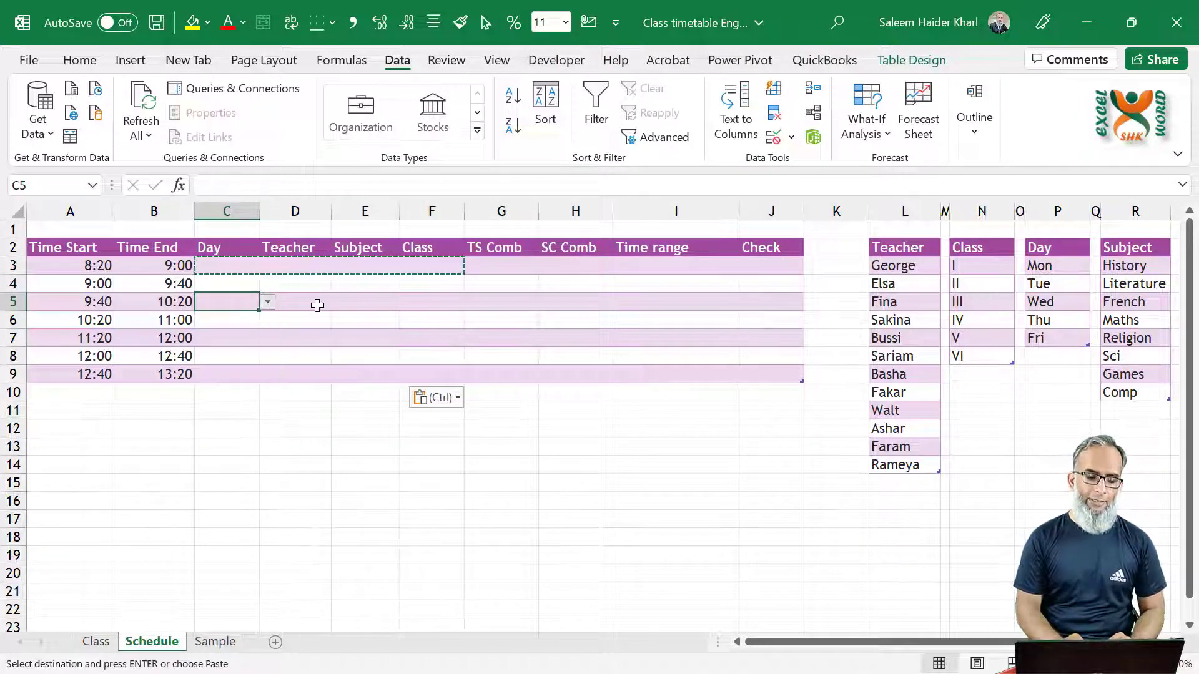
click(323, 305)
click(341, 301)
key(Escape)
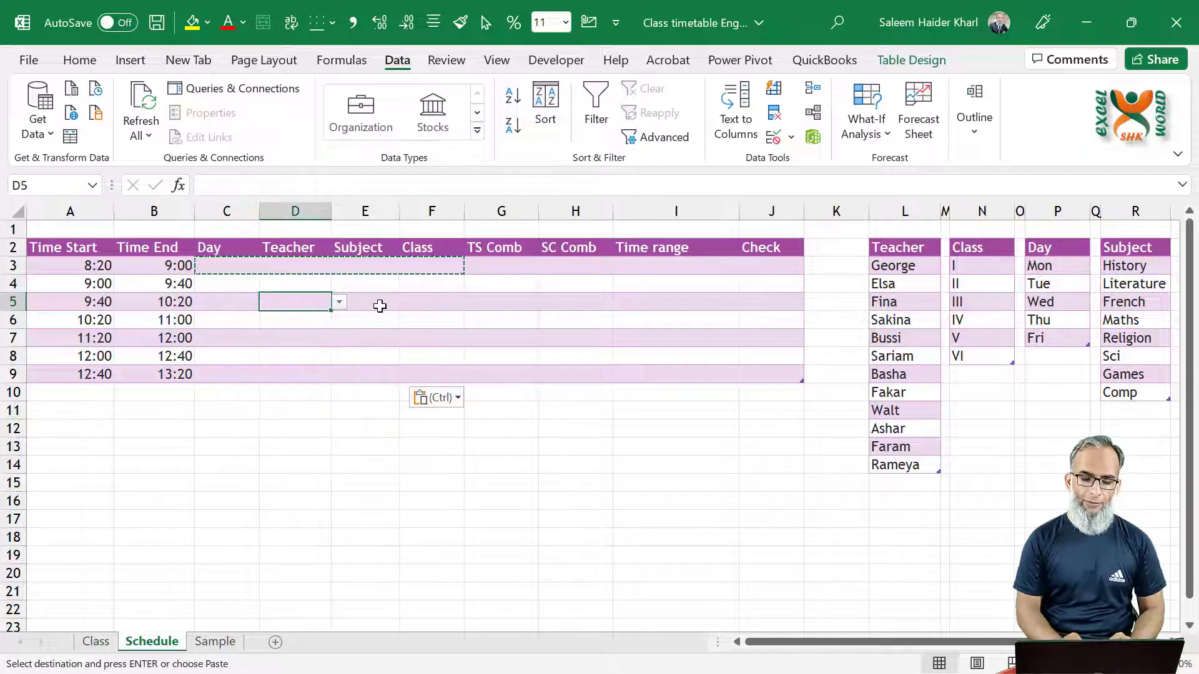
key(Escape)
- Select Mon as the day and the first listed teacher for the 8:20 period in row 3
key(Left)
key(Up)
key(Up)
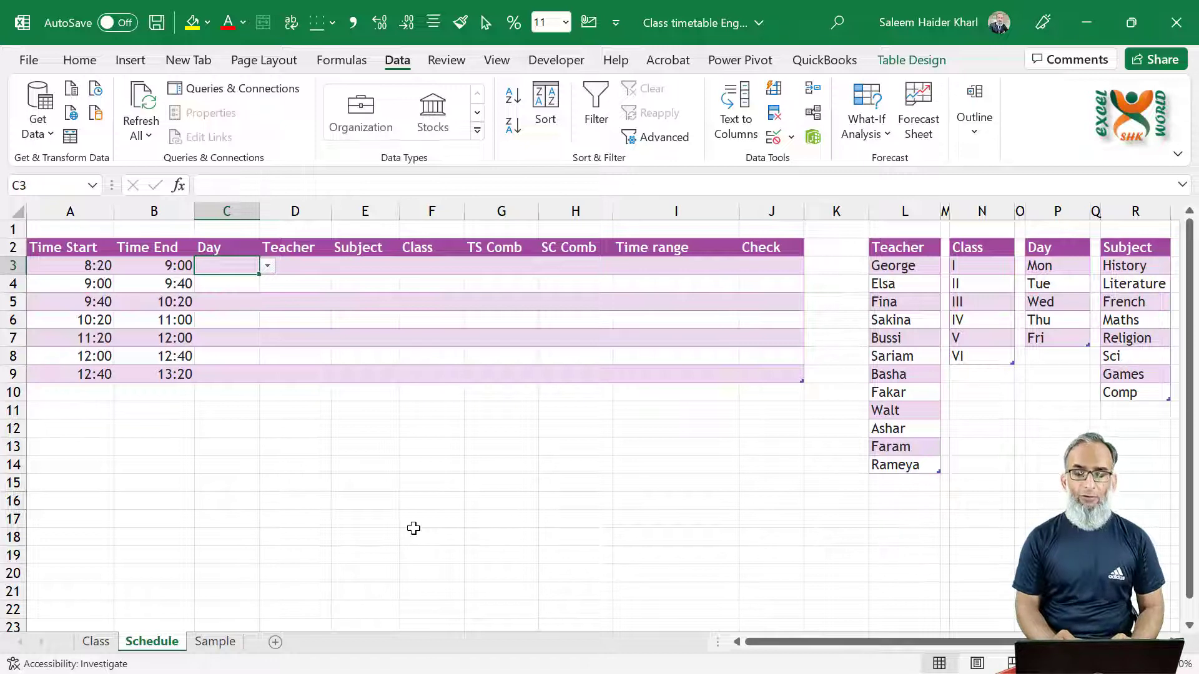
click(267, 266)
click(251, 284)
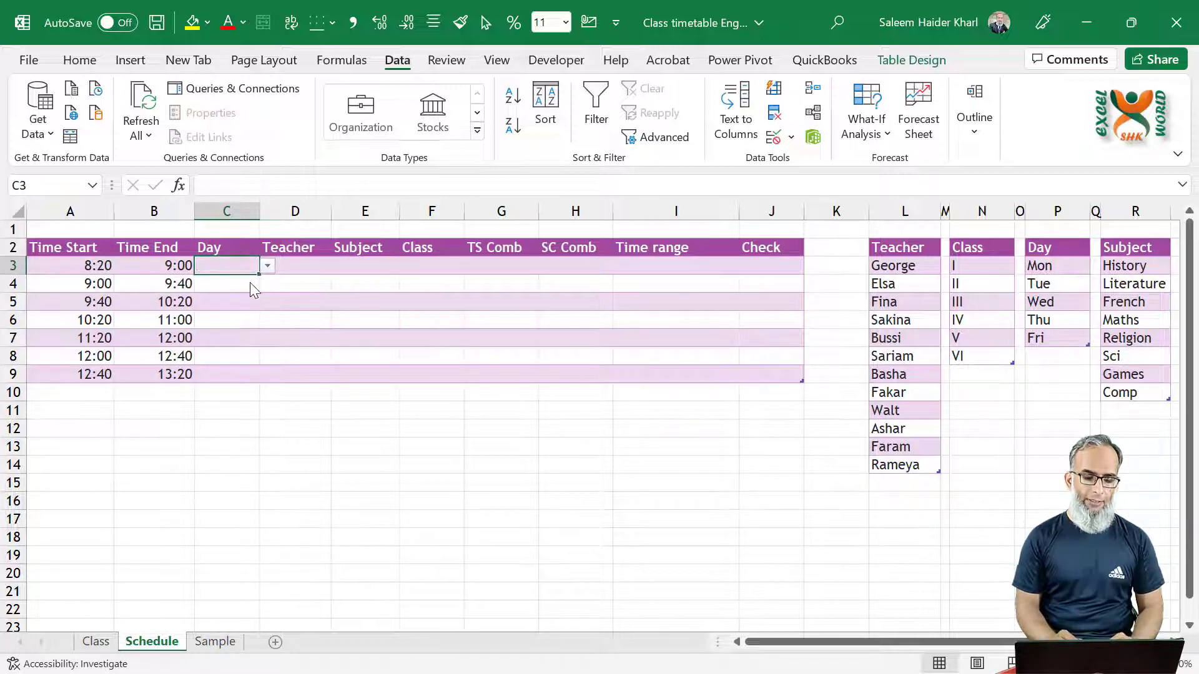
key(Right)
click(339, 265)
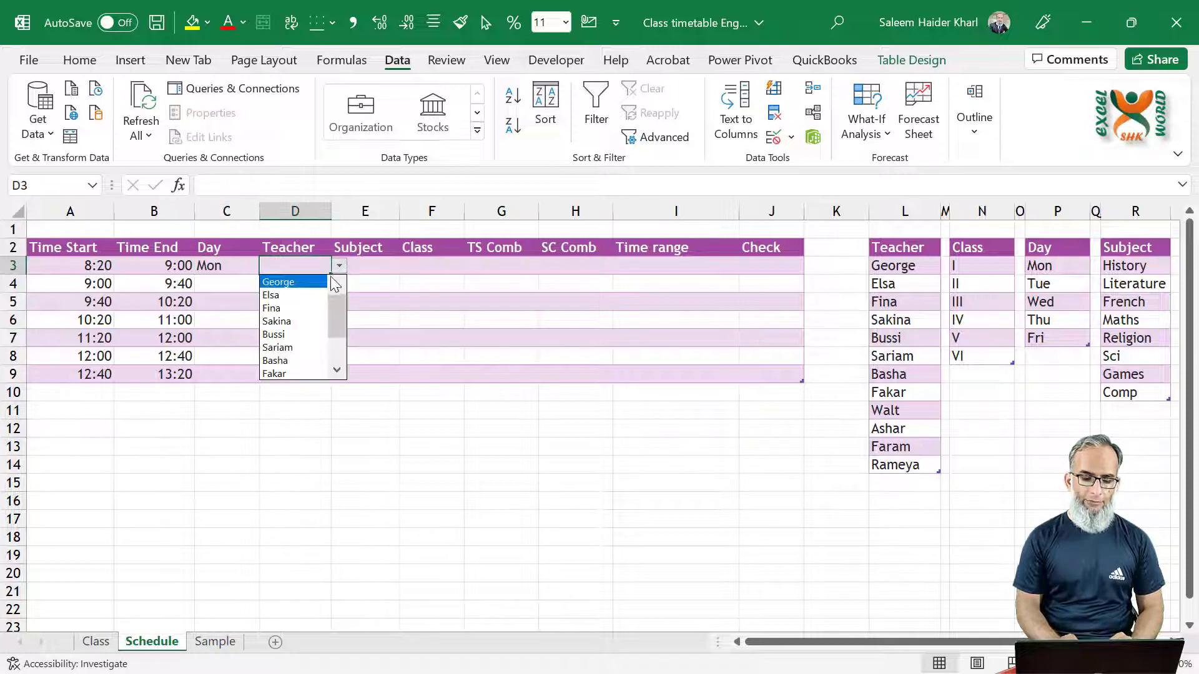
click(321, 278)
key(Right)
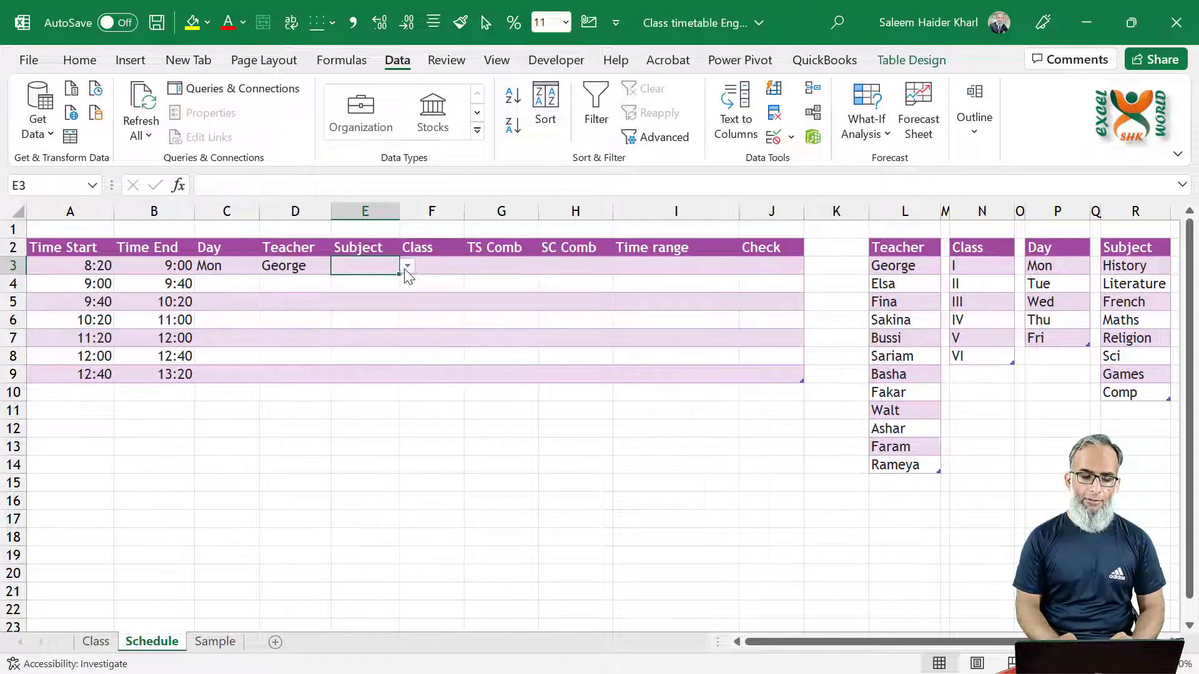
- Select Literature as the subject and III as the class for the 8:20 period in row 3
click(407, 267)
click(374, 301)
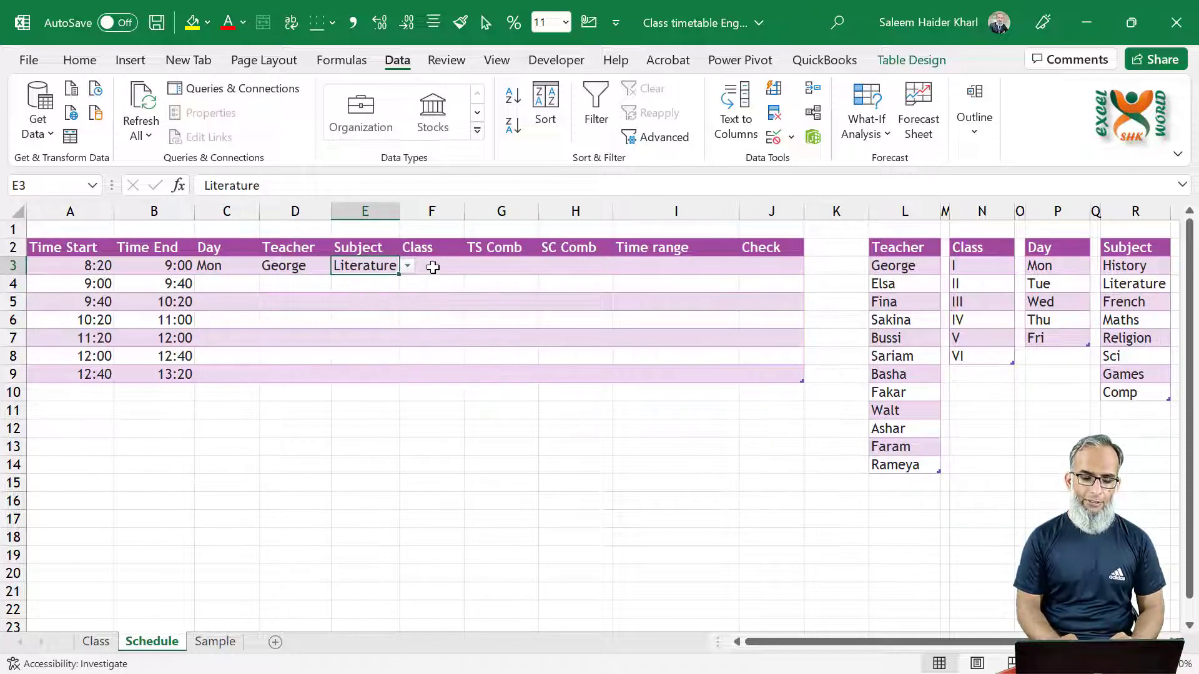
key(Right)
click(472, 266)
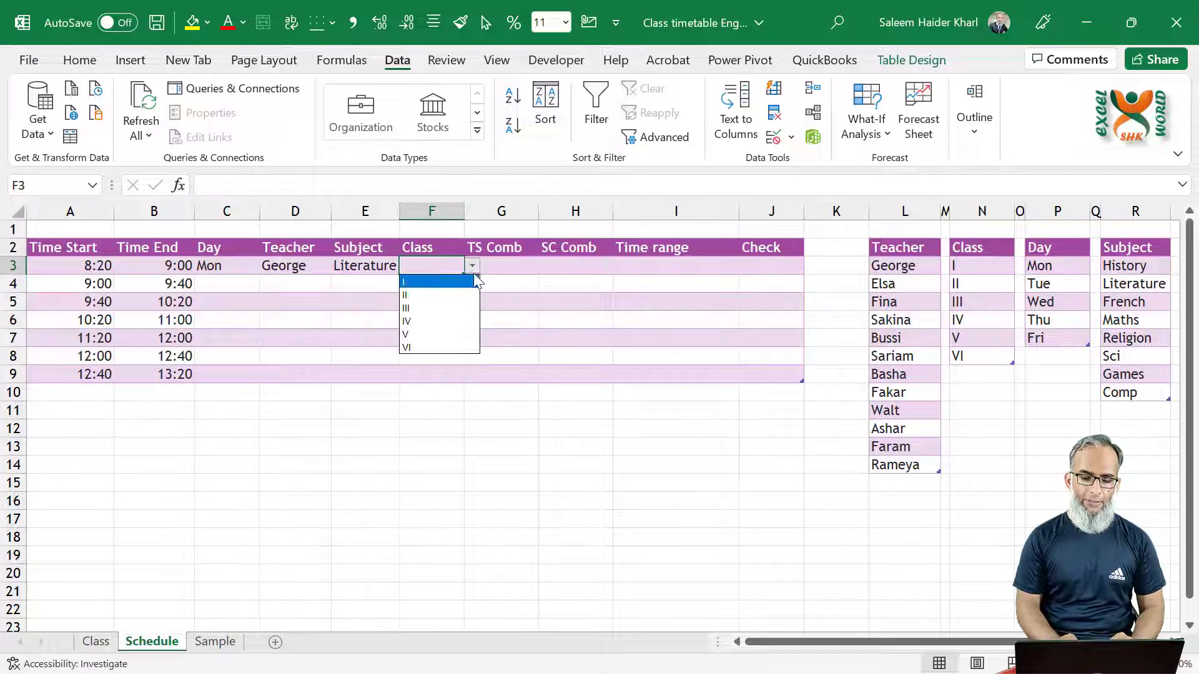
click(450, 306)
key(Right)
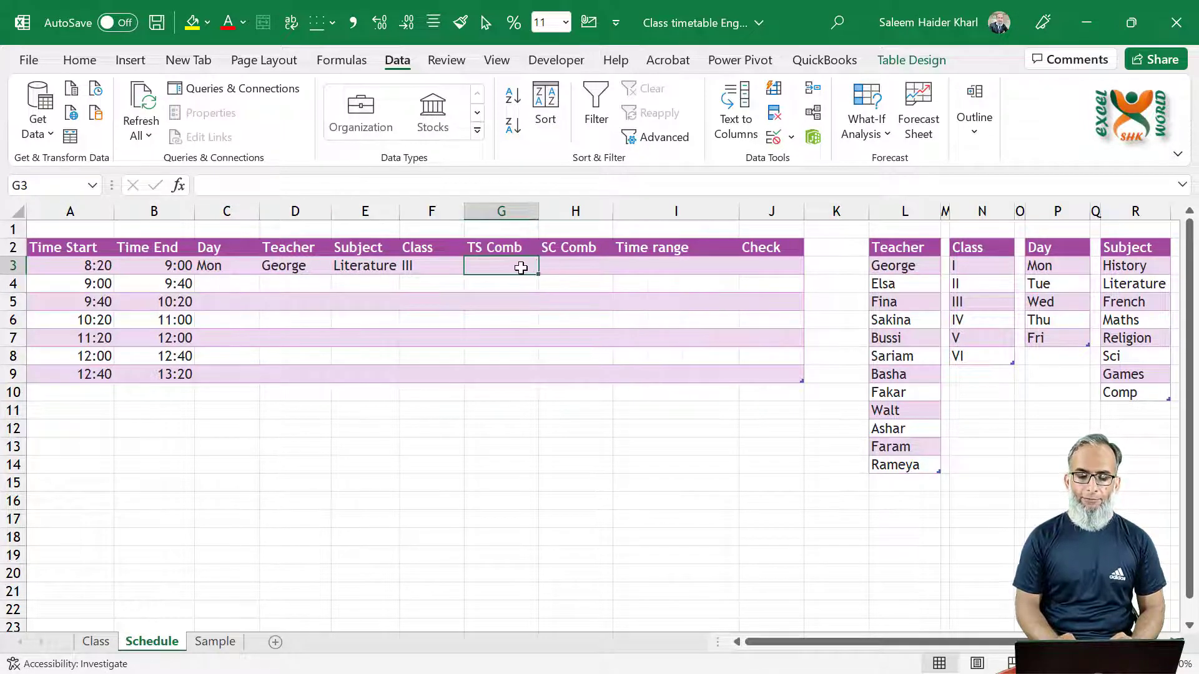
- Fill row 4 with Mon as the day, the second listed teacher and French as the subject
click(250, 286)
key(ctrl+d)
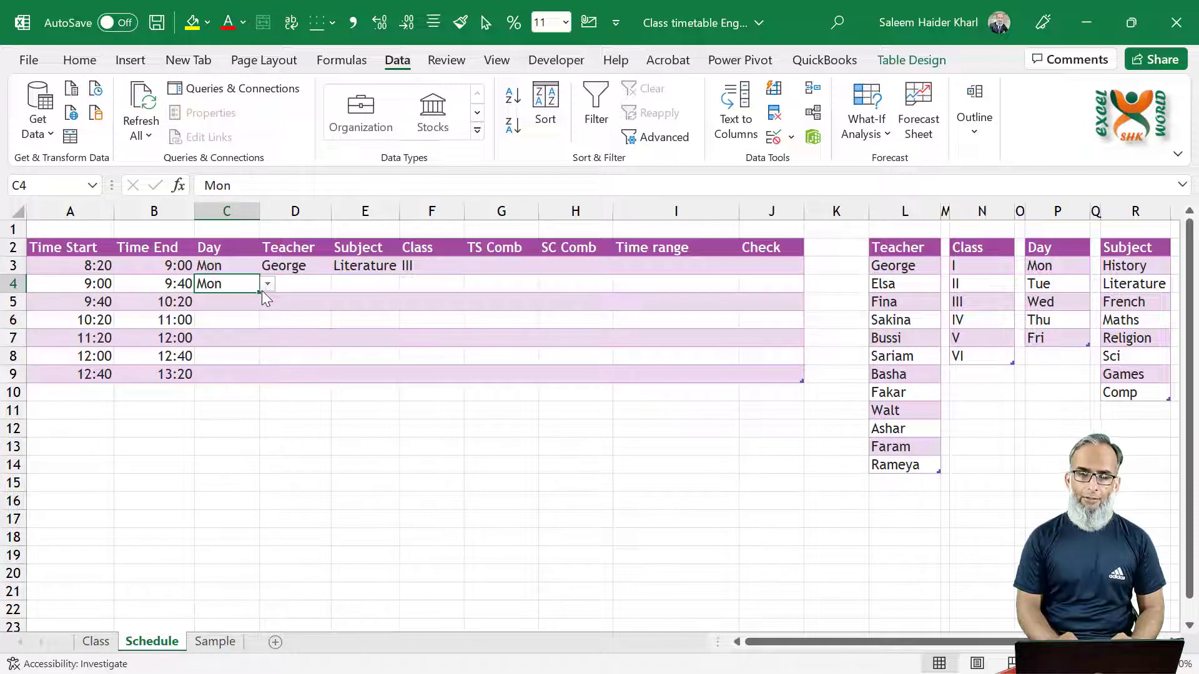
click(314, 280)
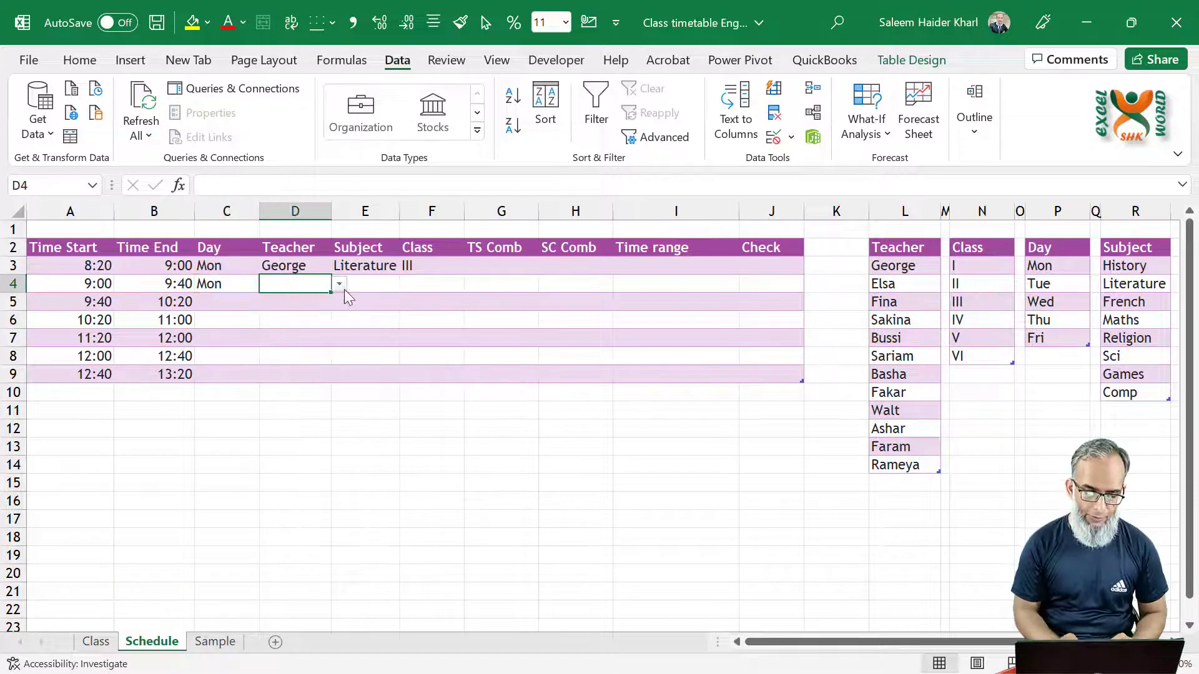
click(339, 284)
click(312, 314)
key(Right)
click(407, 285)
click(375, 326)
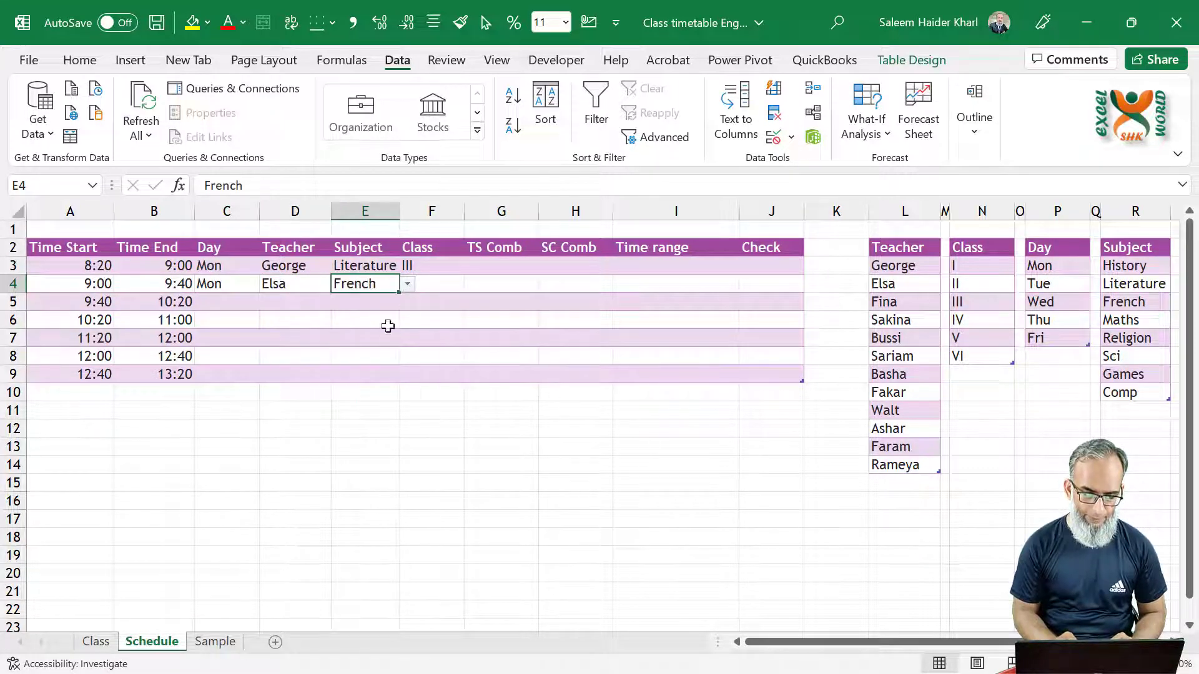
- Set the day in C5 to Mon and the class in F4 to III
click(201, 305)
click(267, 302)
click(249, 319)
click(453, 287)
click(472, 284)
click(430, 319)
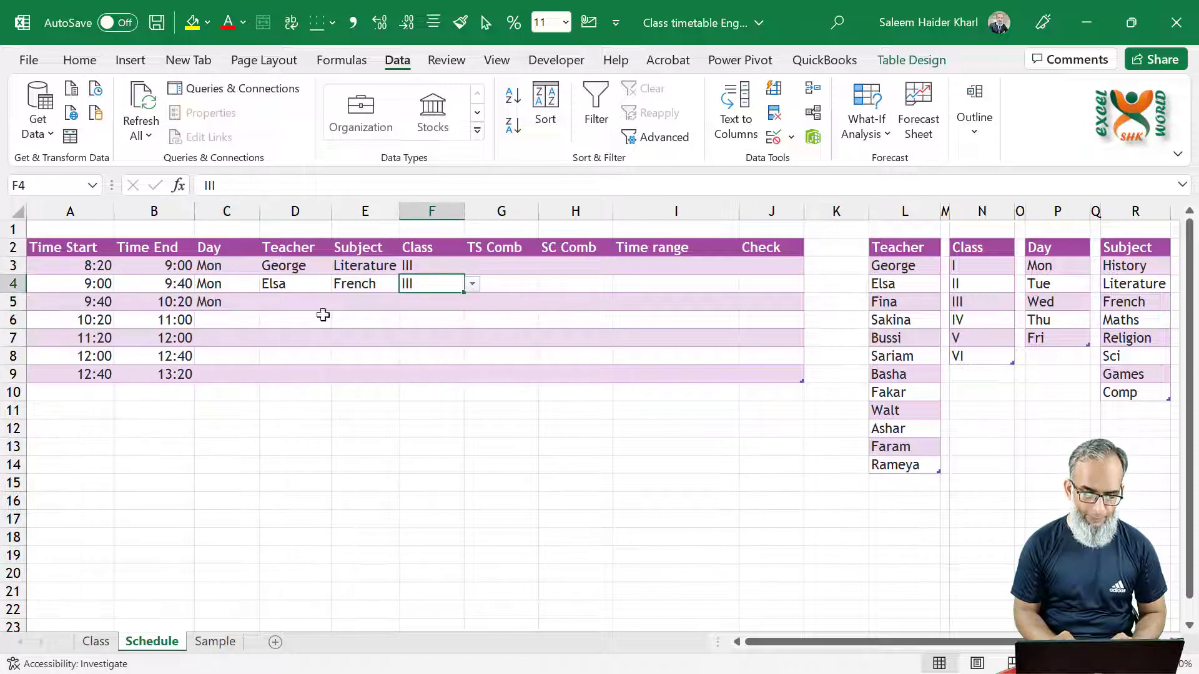
- Complete the 9:40 period in row 5 with the third listed teacher, subject Maths and class III
click(293, 301)
click(339, 302)
click(310, 342)
click(386, 305)
click(407, 302)
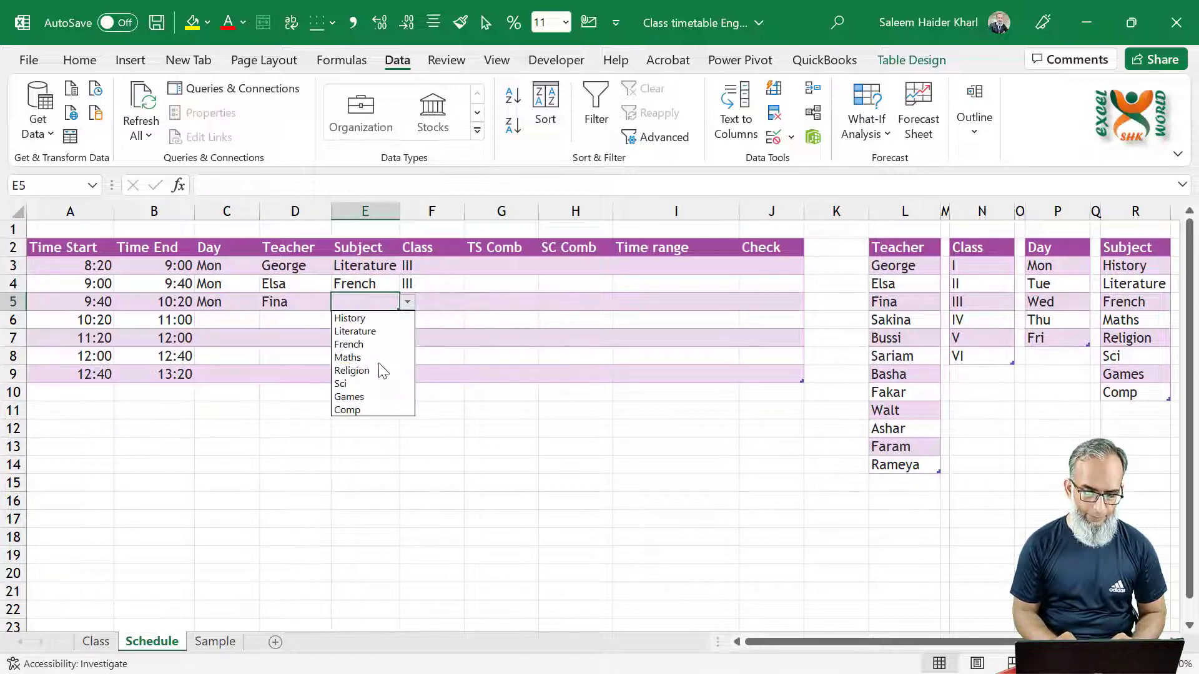
click(350, 350)
click(425, 302)
click(468, 303)
click(406, 340)
- Fill the 10:20 period in row 6 with Mon, the sixth listed teacher, subject Religion and class III
click(246, 319)
click(267, 320)
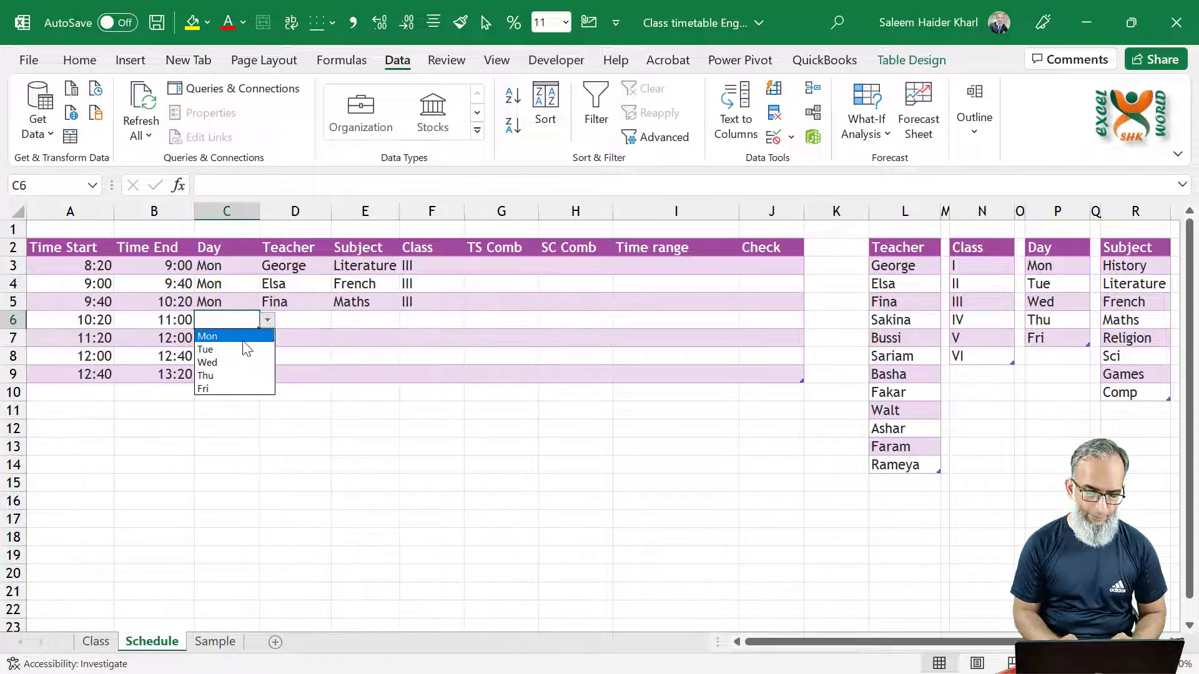
click(213, 332)
click(293, 319)
click(339, 319)
click(288, 397)
click(372, 324)
click(406, 320)
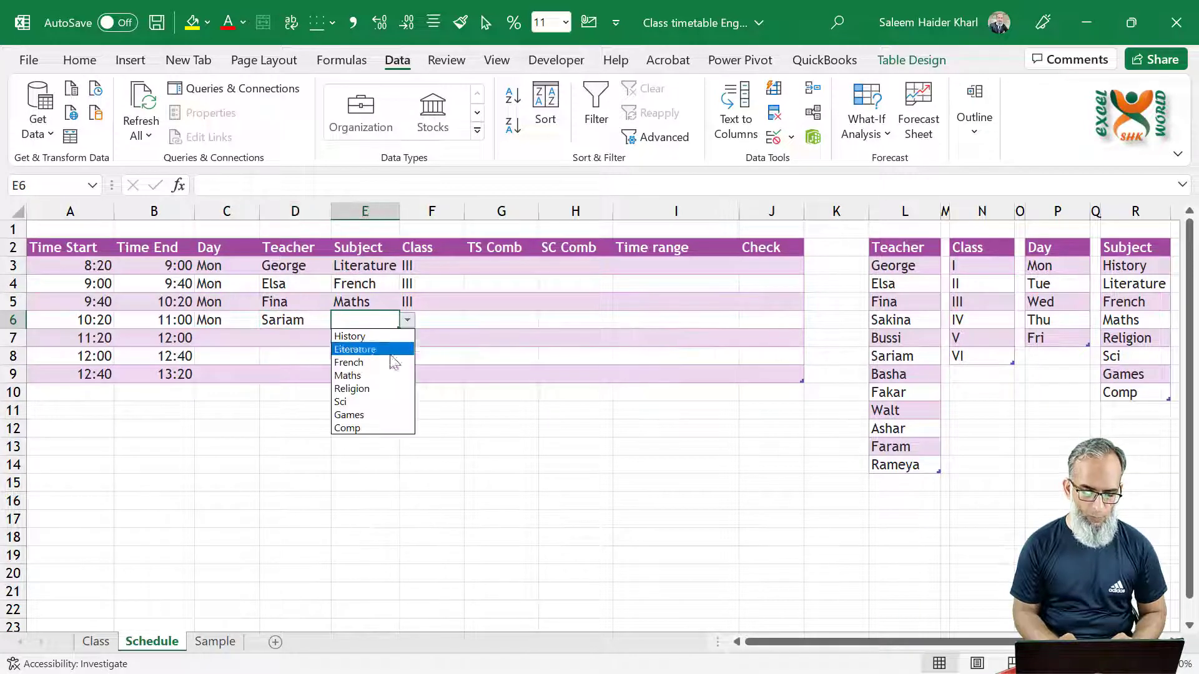
click(357, 388)
click(428, 321)
click(472, 320)
click(407, 362)
- Fill the 11:20 period in row 7 with Mon, the third listed teacher, subject Maths and class III
click(242, 338)
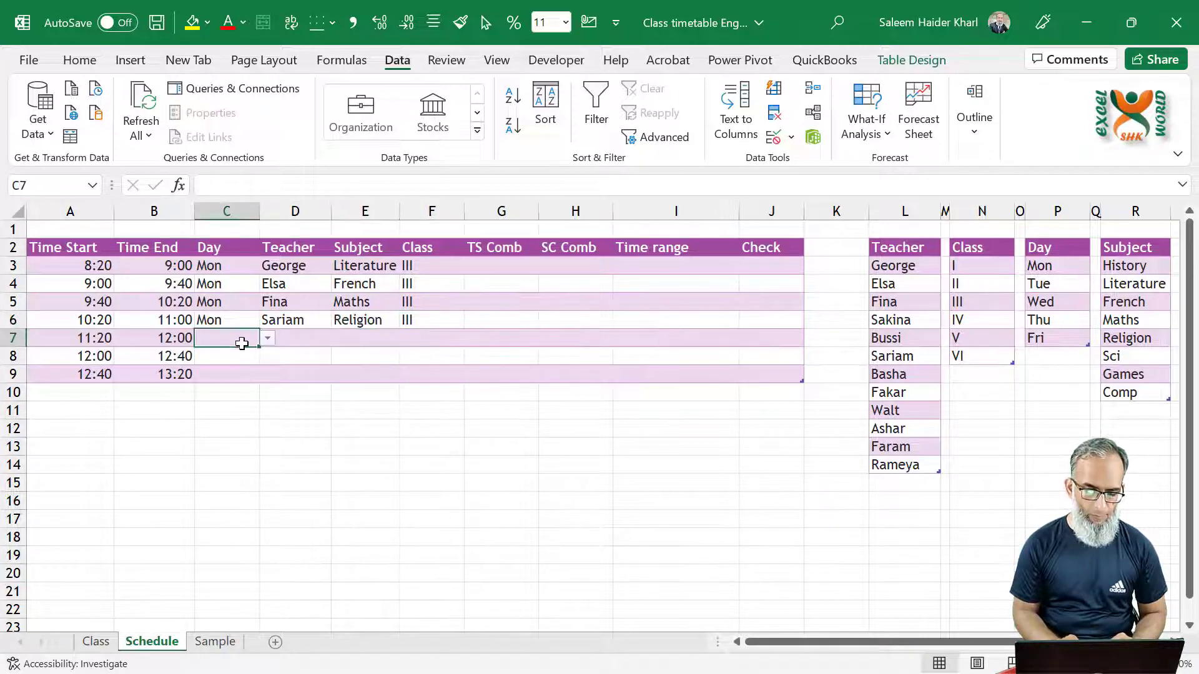
click(268, 338)
click(214, 351)
click(294, 338)
click(339, 337)
click(293, 380)
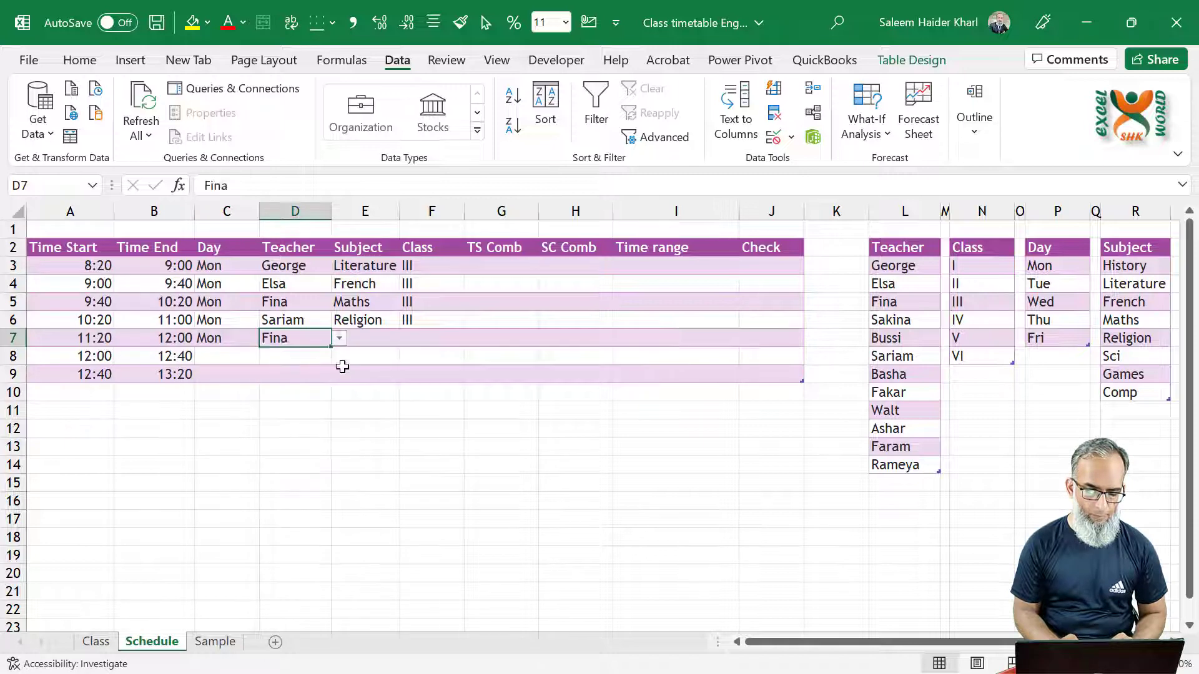
click(374, 342)
click(407, 338)
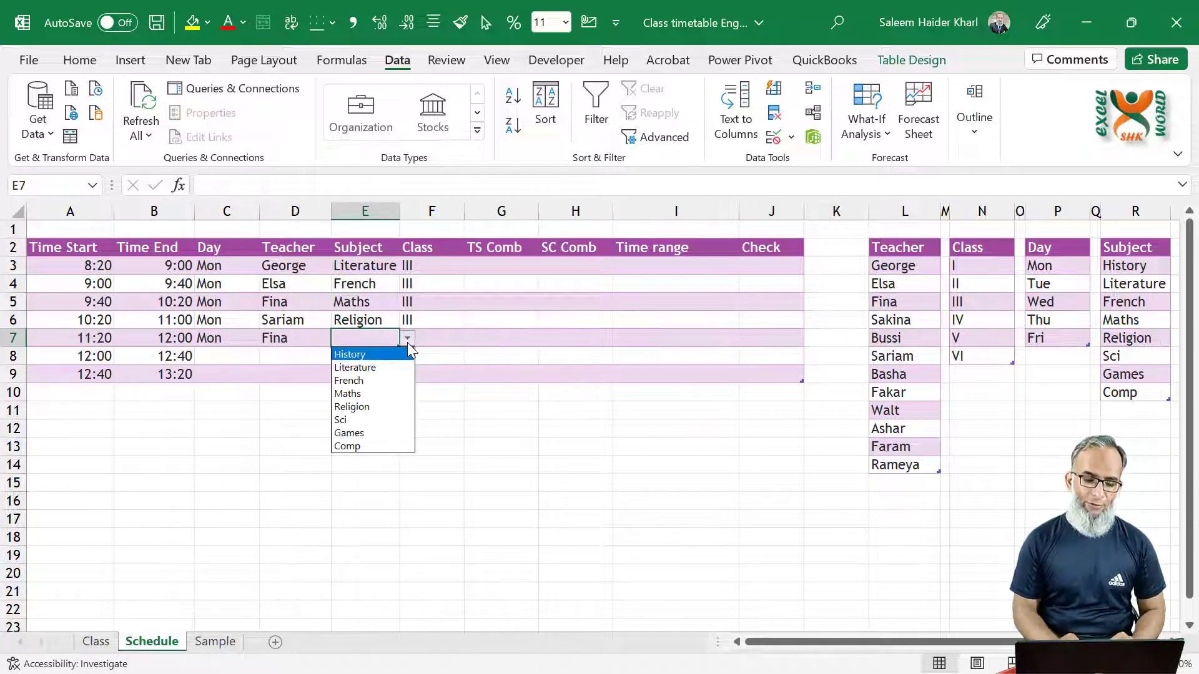
click(375, 392)
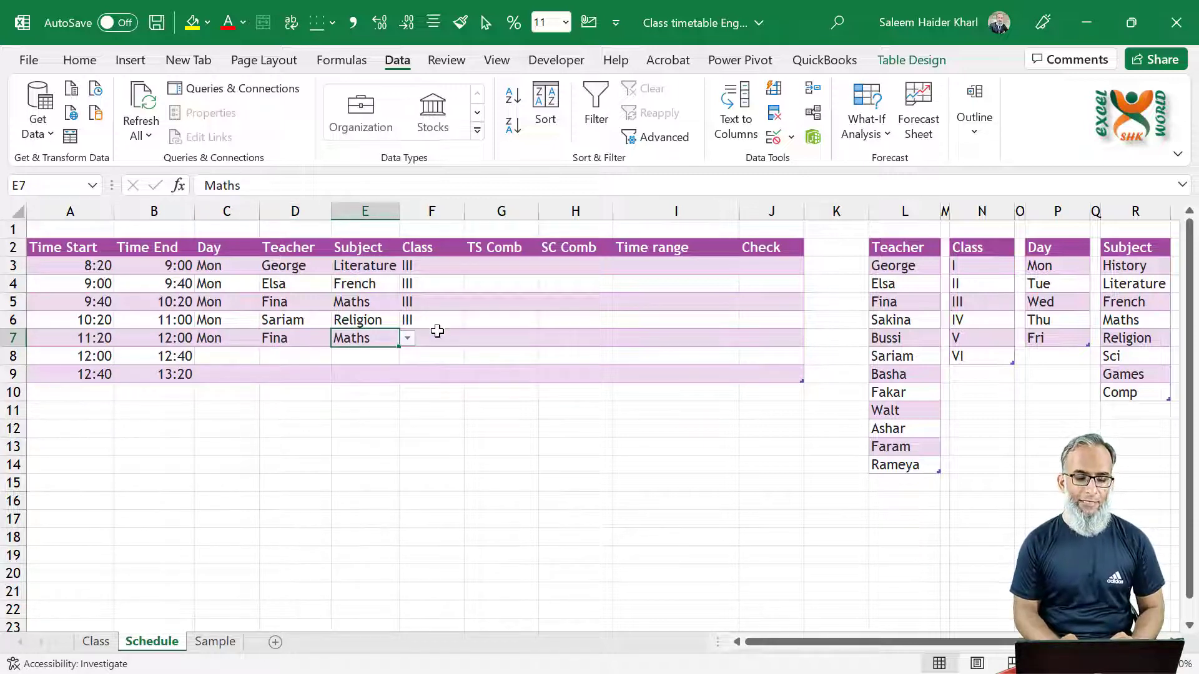
click(436, 335)
click(473, 340)
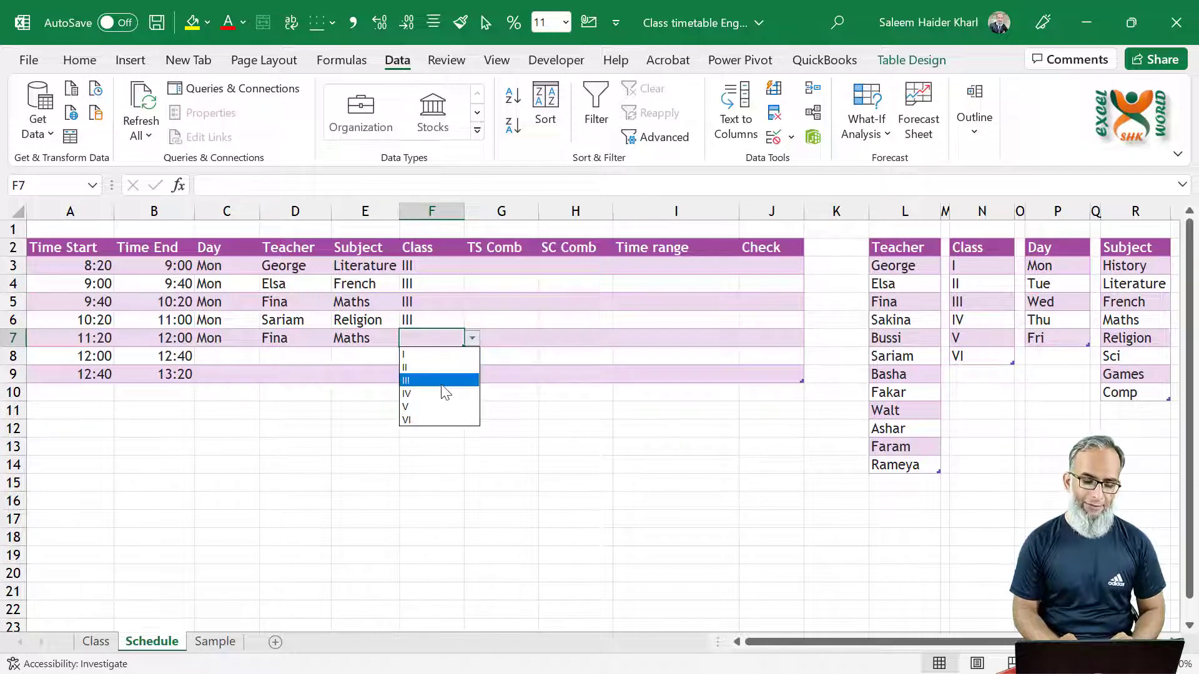
click(407, 380)
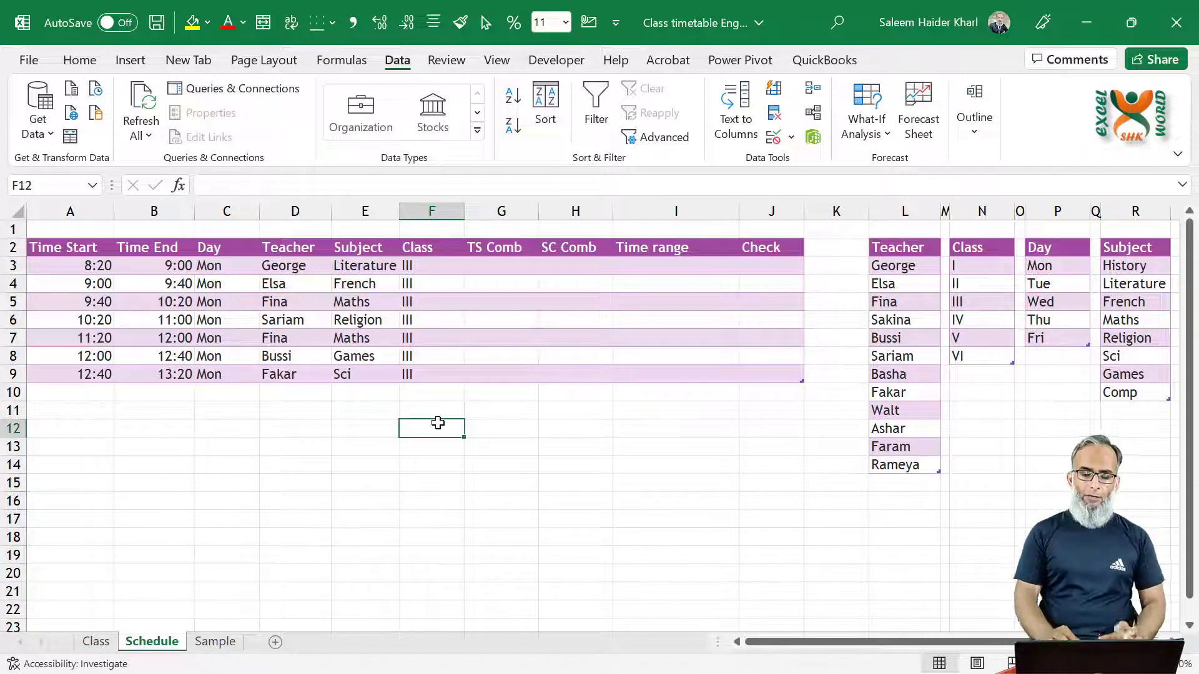
click(498, 266)
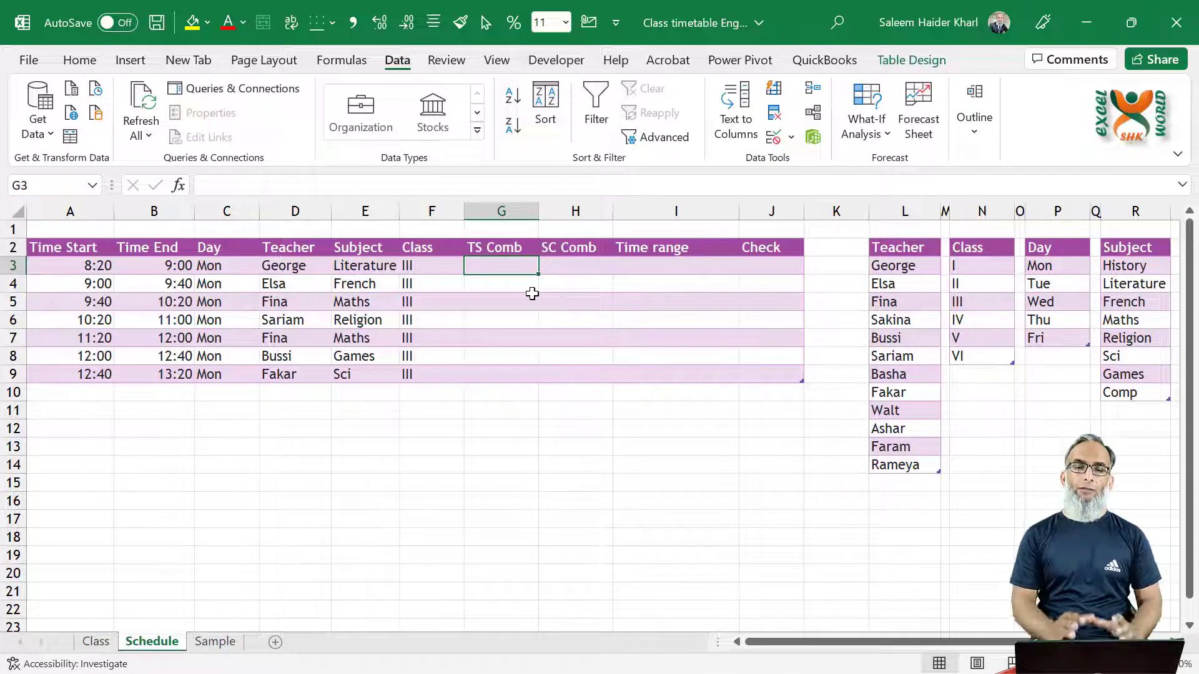
click(96, 641)
click(150, 642)
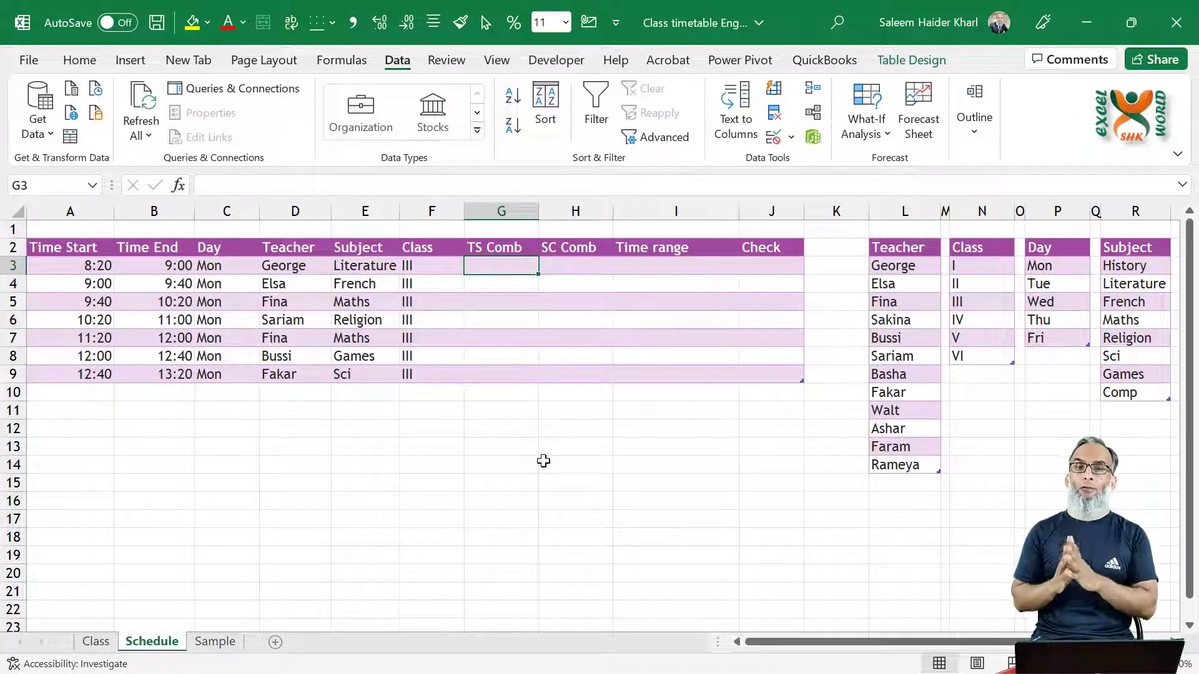
text(=)
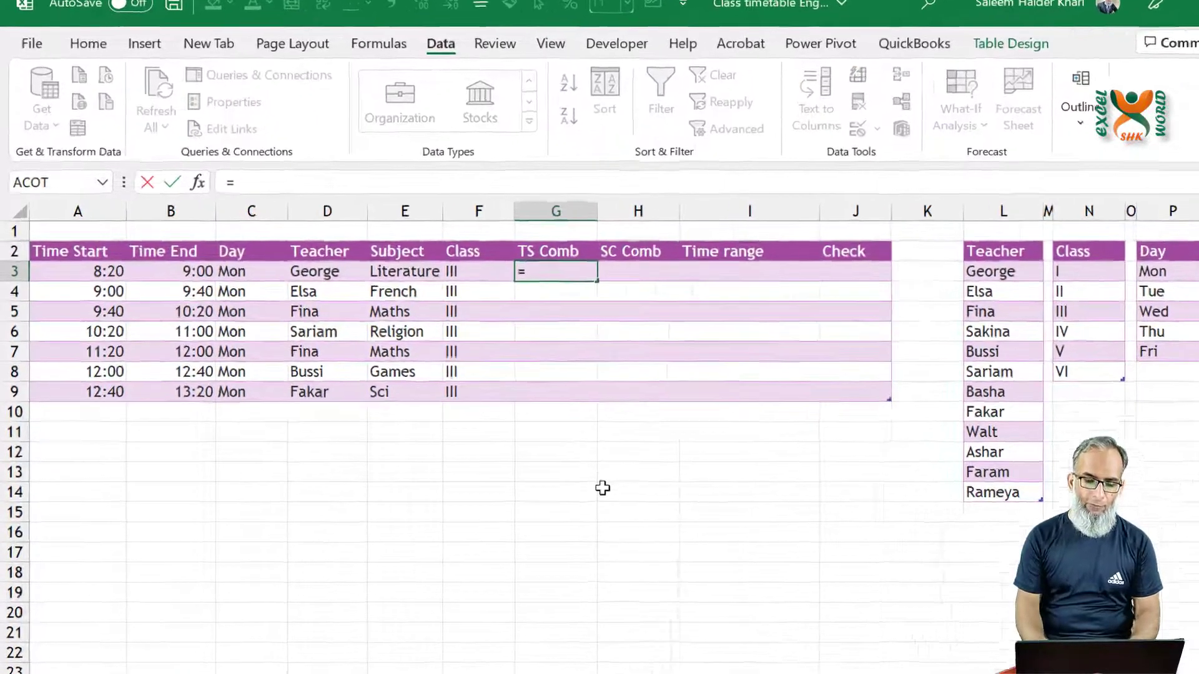
key(Left)
key(Left)
key(Left)
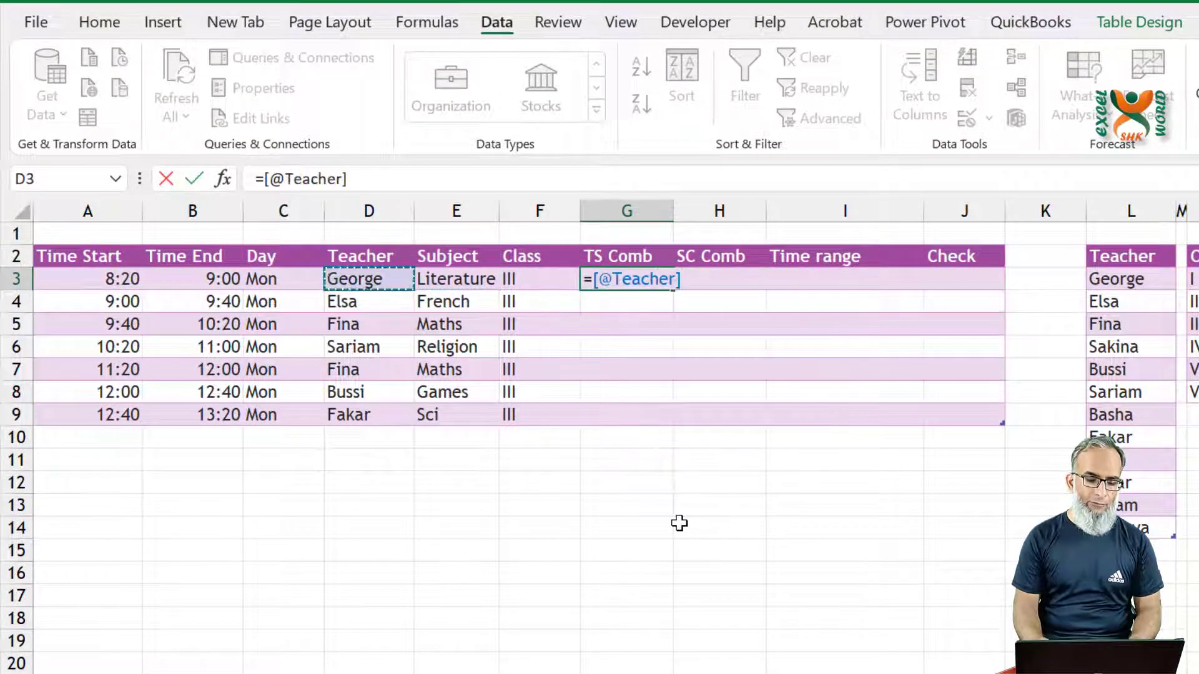
text(&" -)
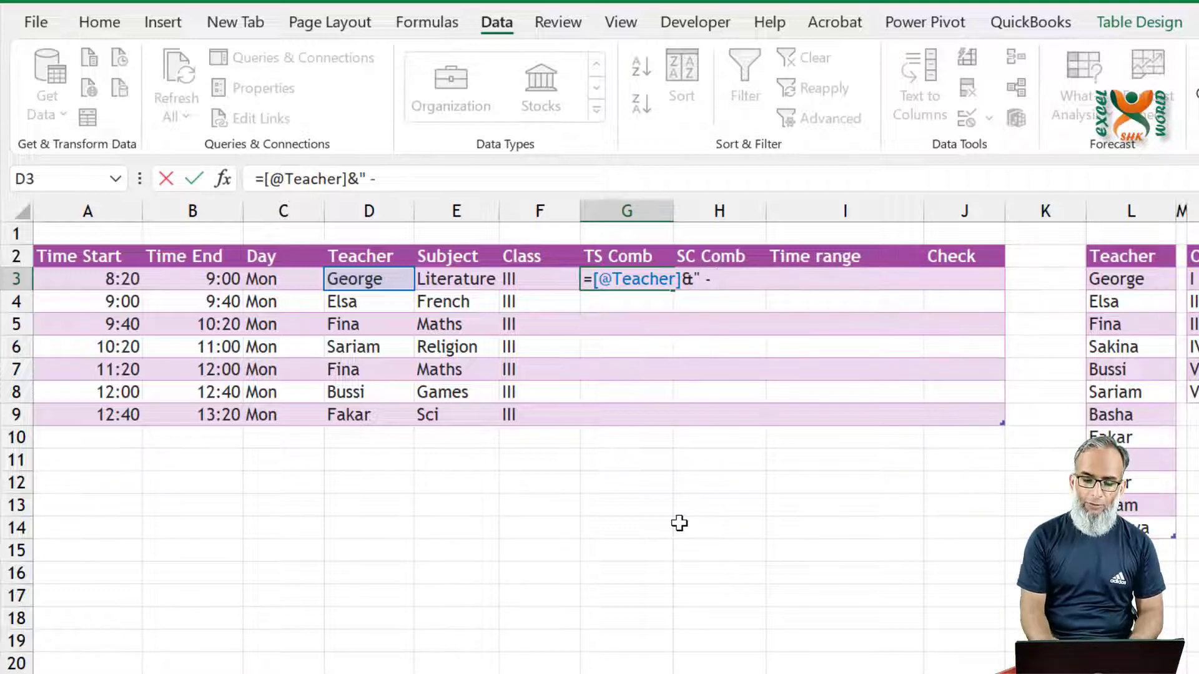
text("&)
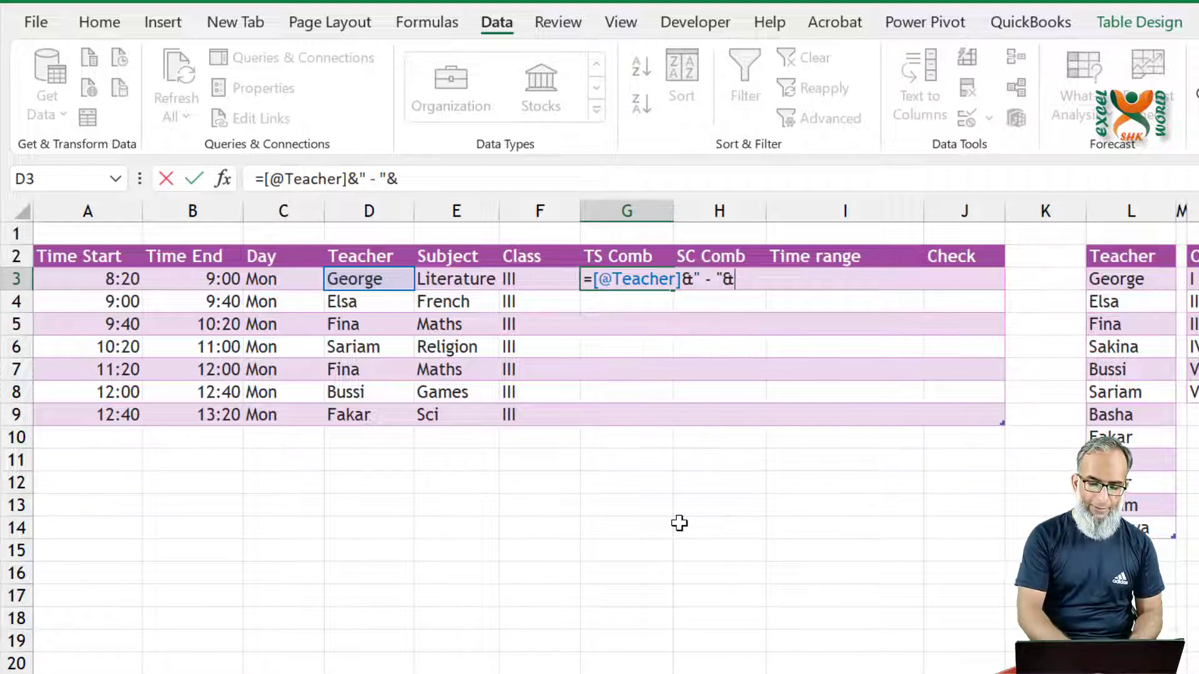
click(445, 279)
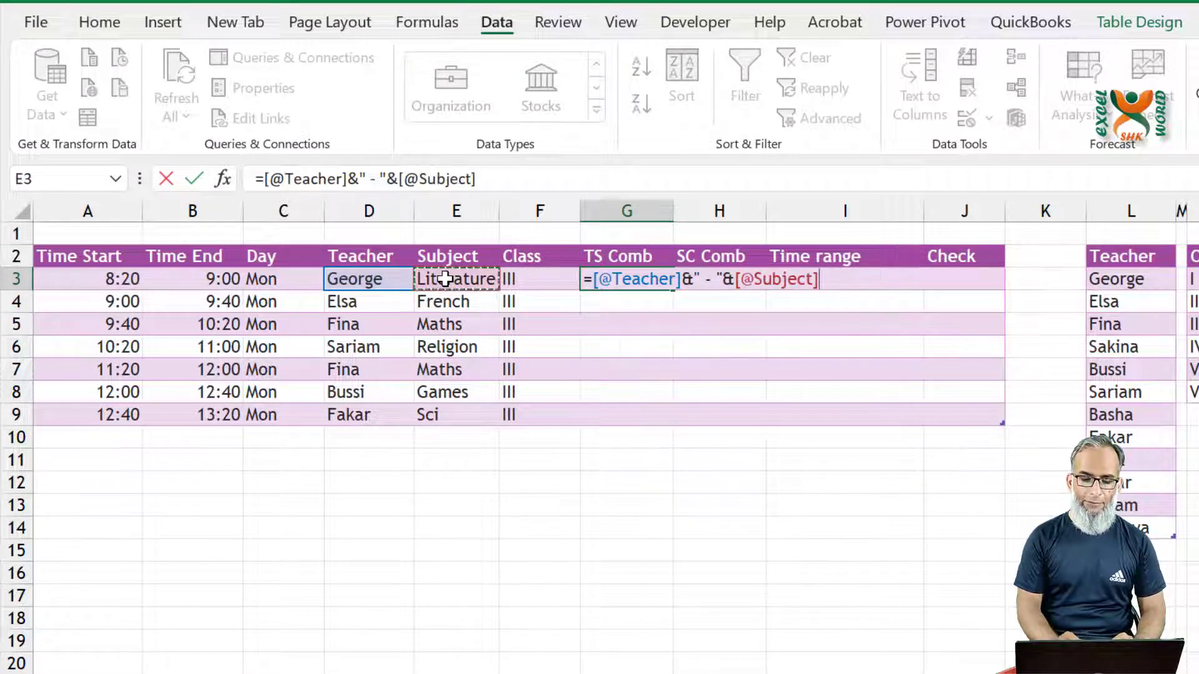
key(Return)
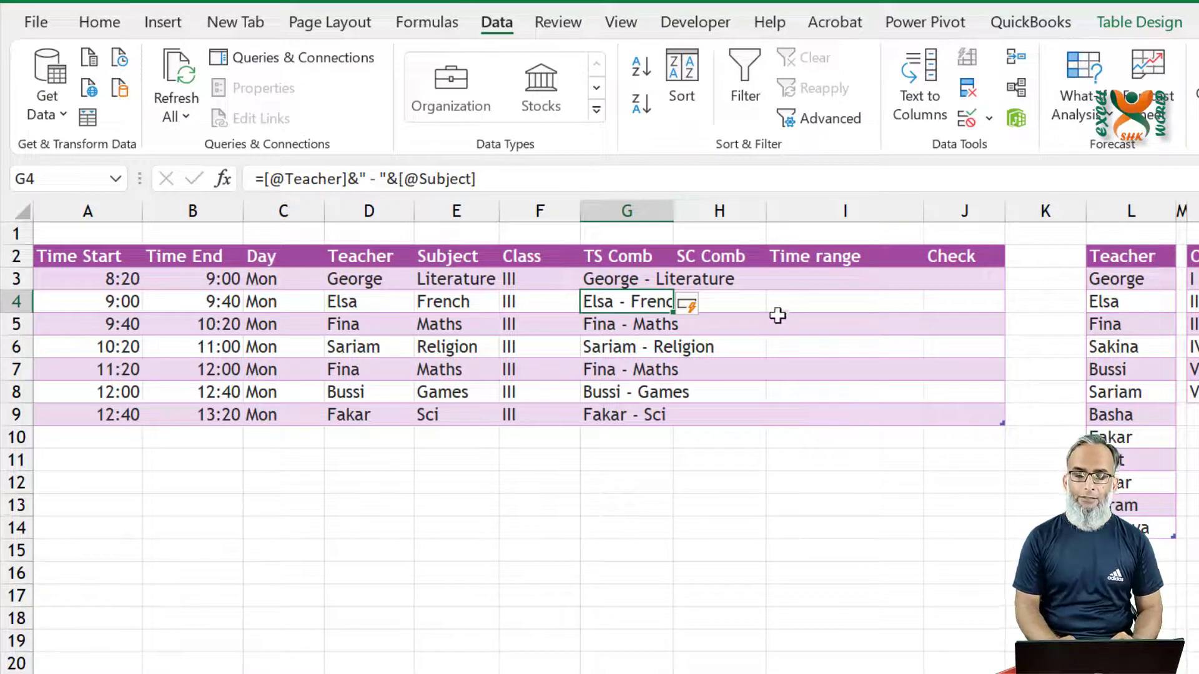
click(727, 279)
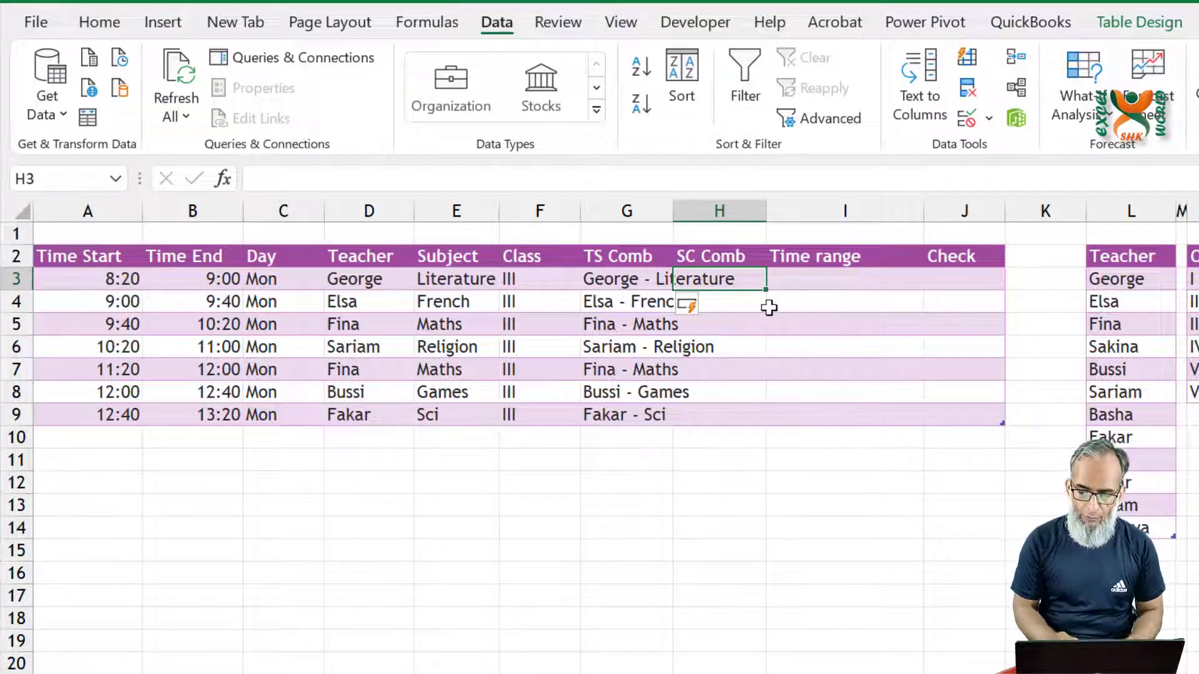
text(=)
key(Left)
key(Left)
key(Left)
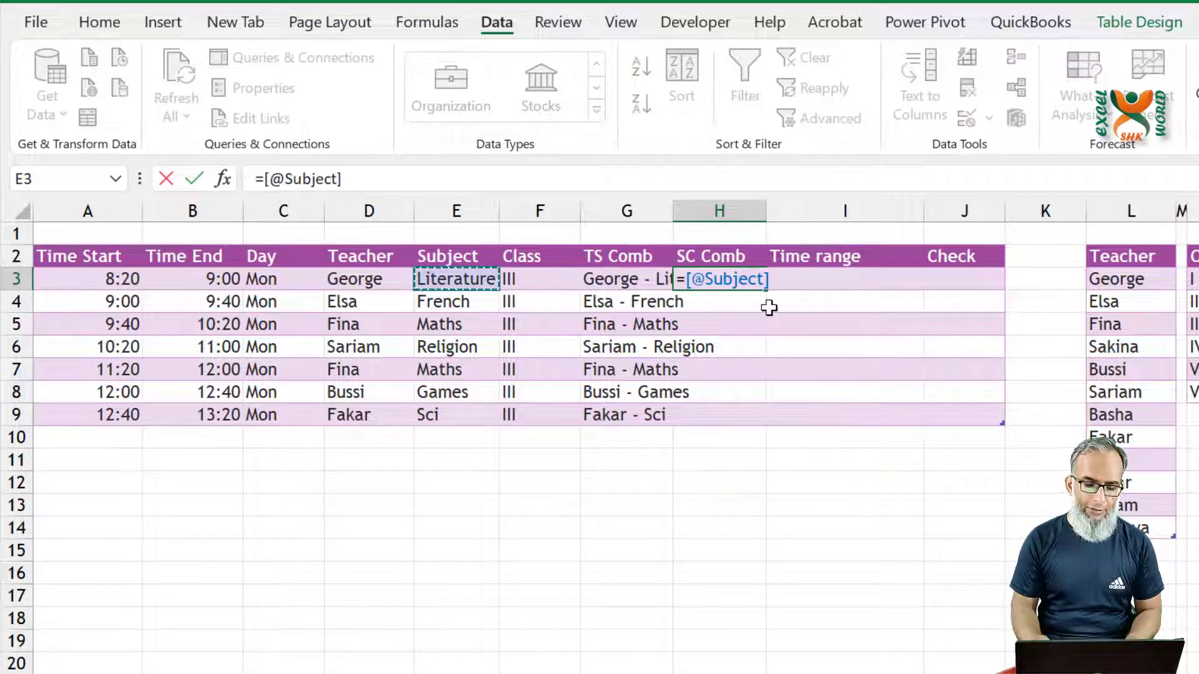
text(&" -)
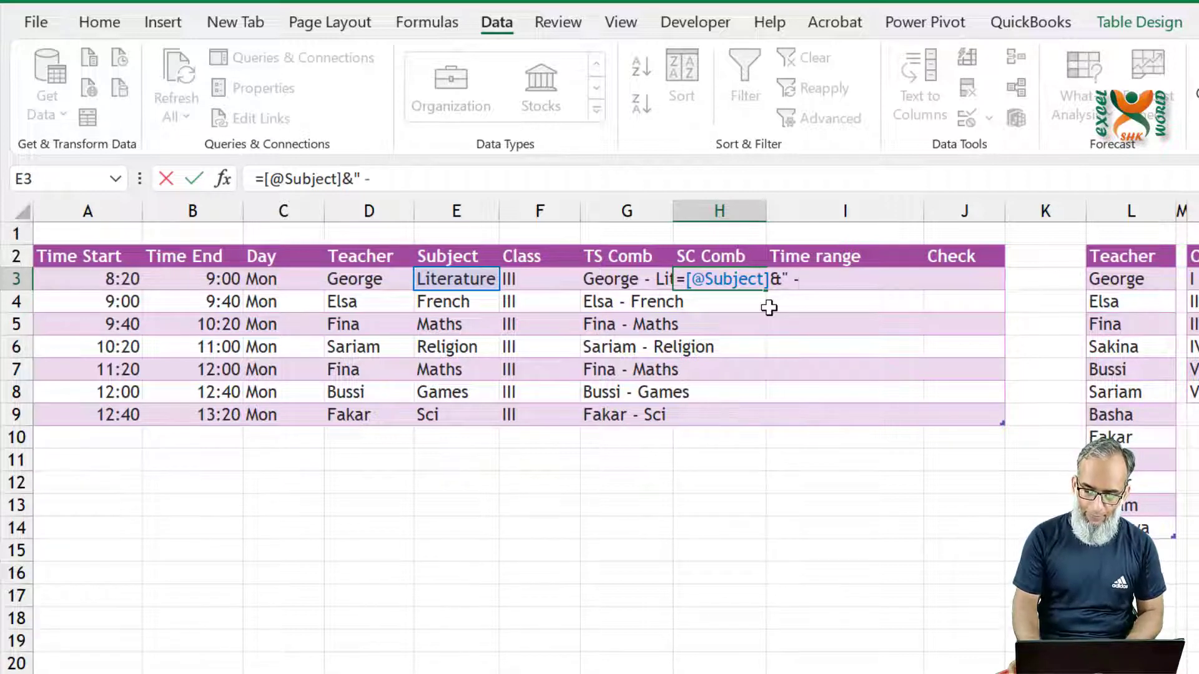
text("&)
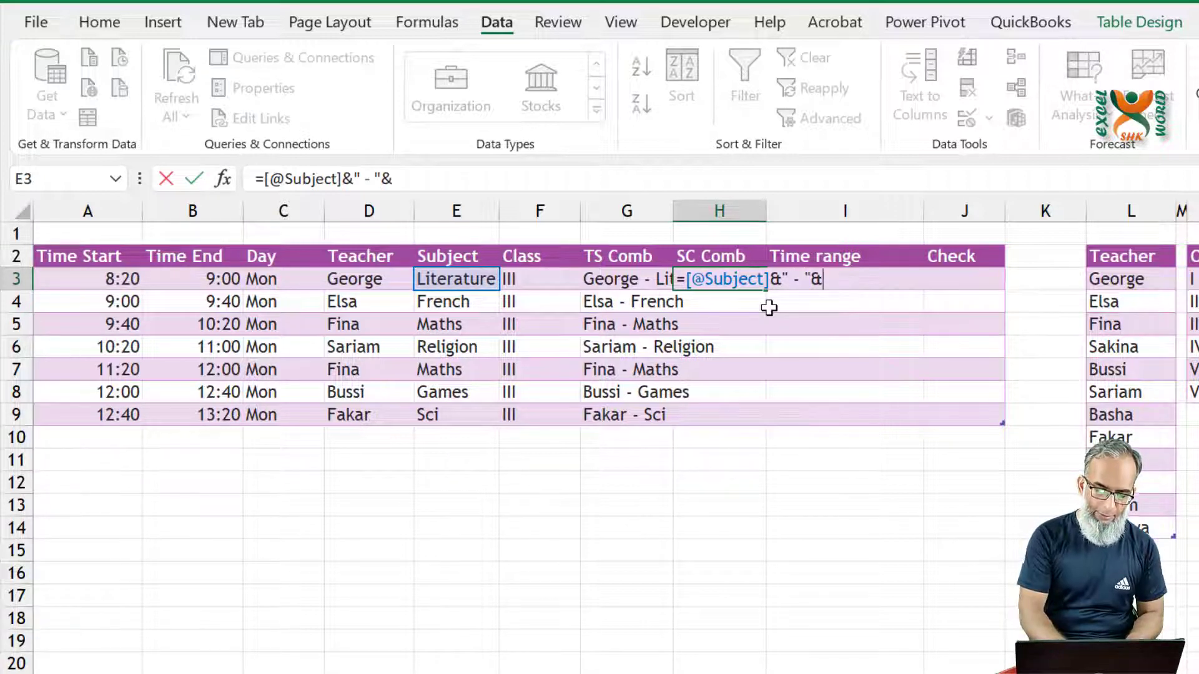
click(552, 279)
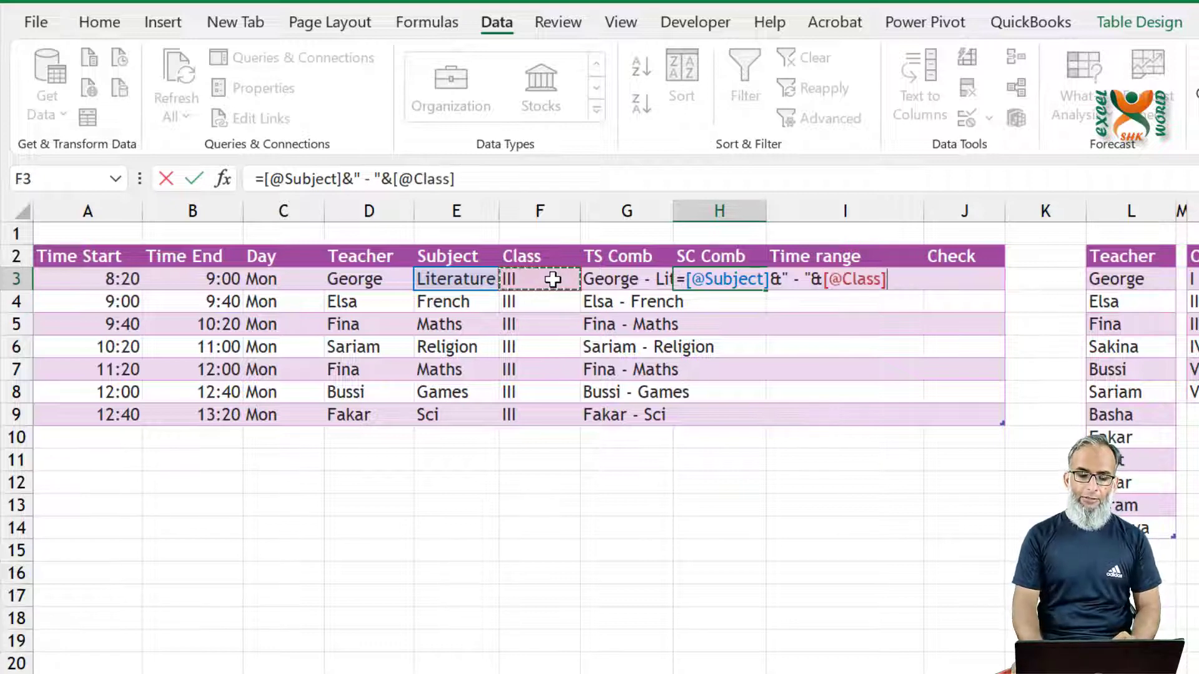
key(Return)
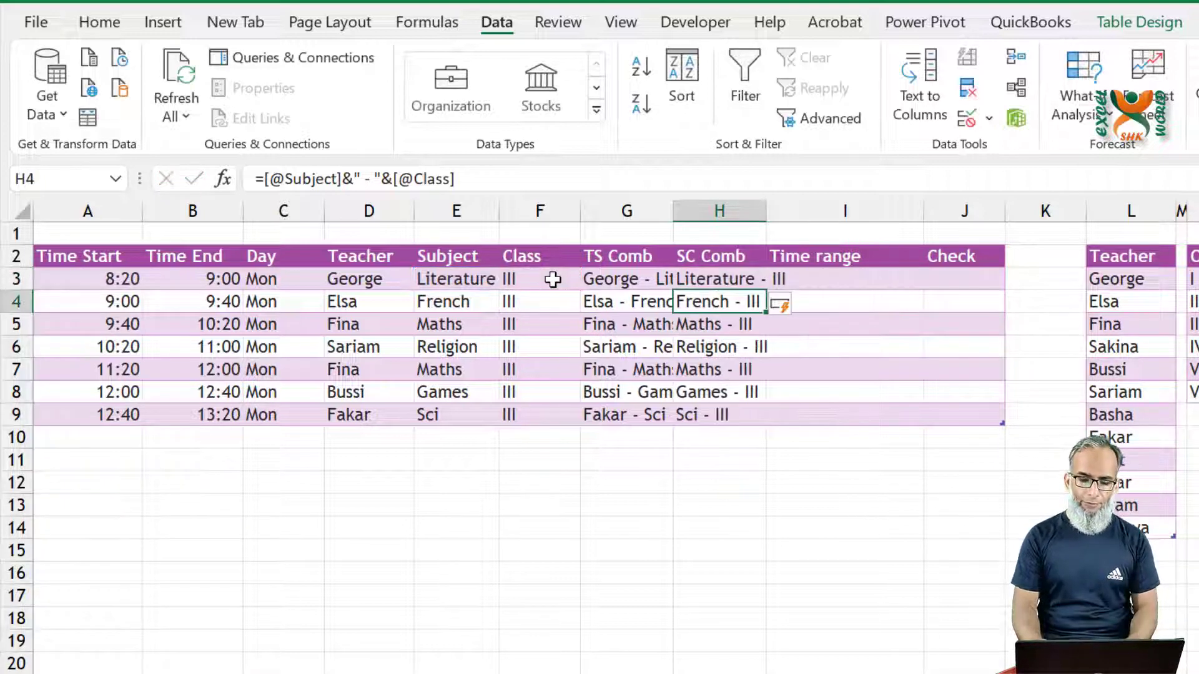
- Autofit the widths of the TS Comb and SC Comb columns to their contents
key(Up)
key(Right)
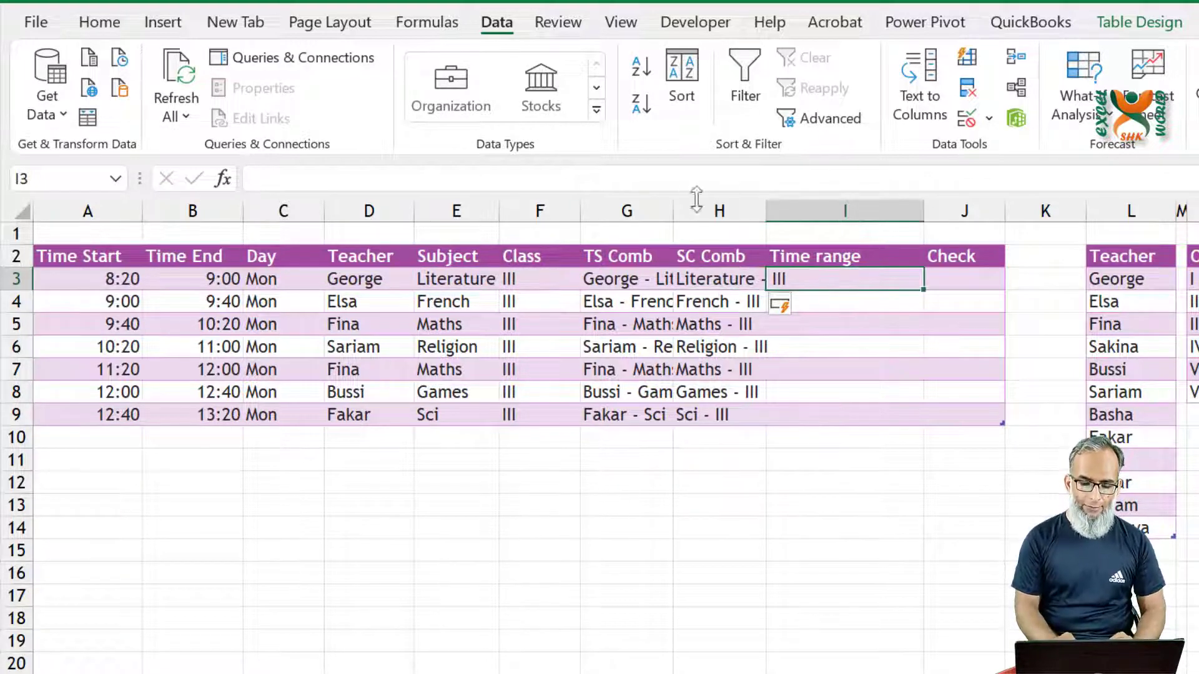
double_click(674, 203)
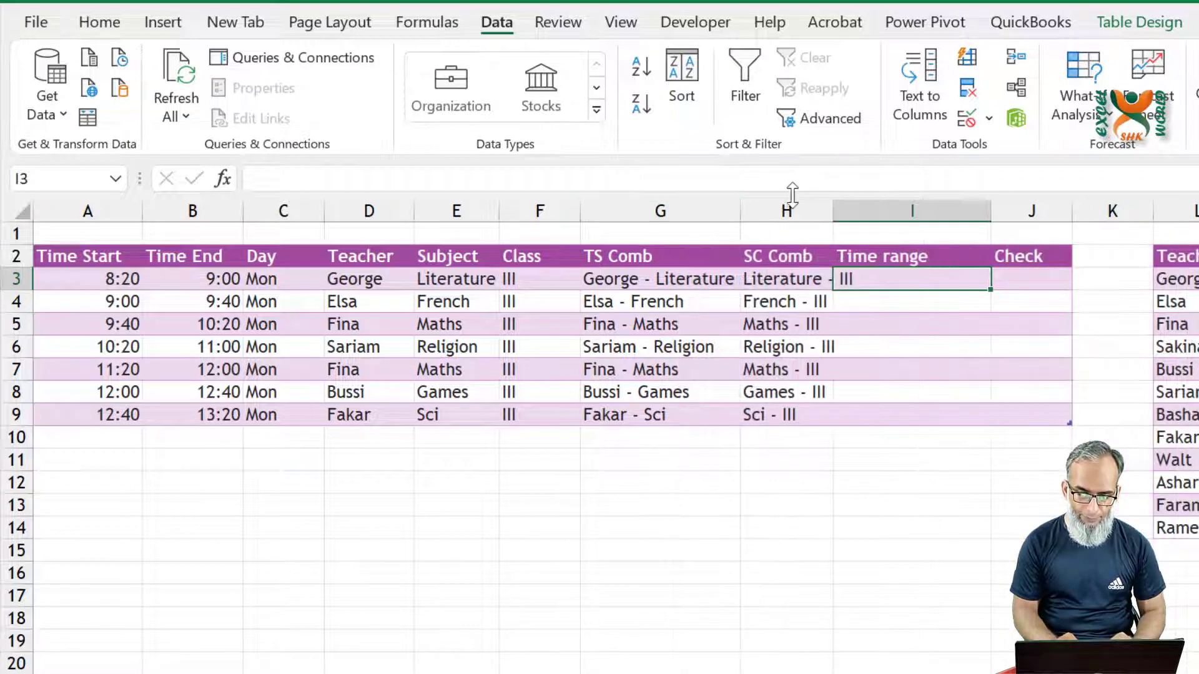
double_click(834, 203)
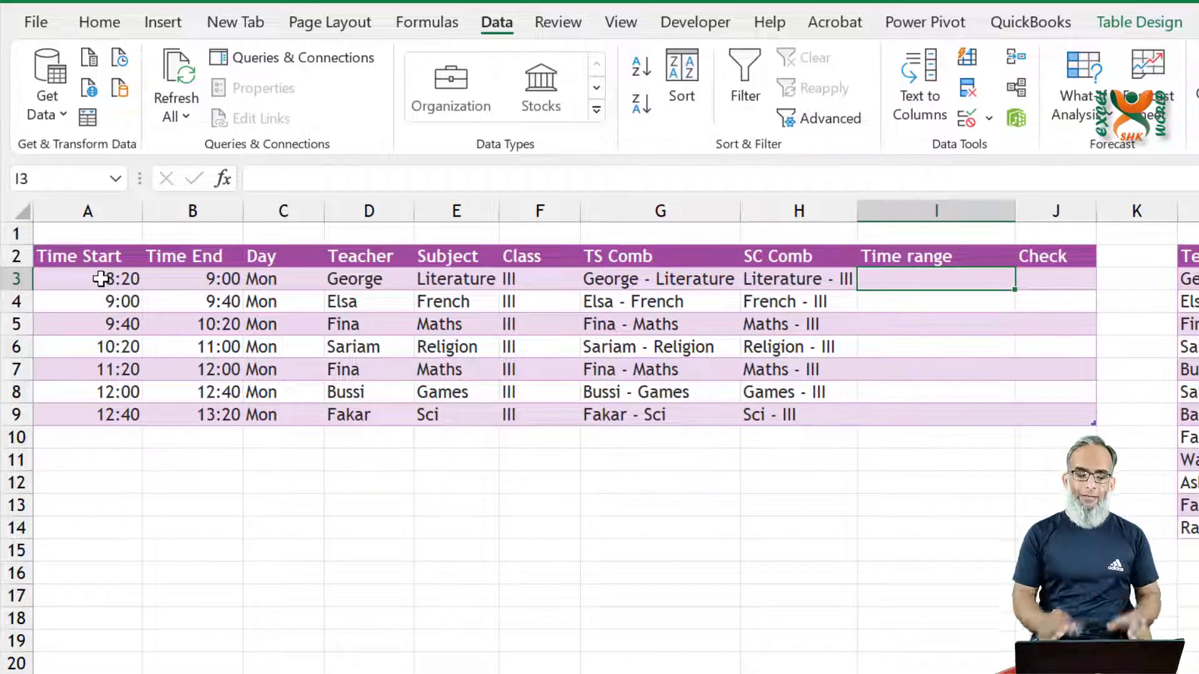
- Fill the Time range column from I3 with a formula joining the start and end times: =[@[Time Start]]&" - "&[@[Time End]]
text(=)
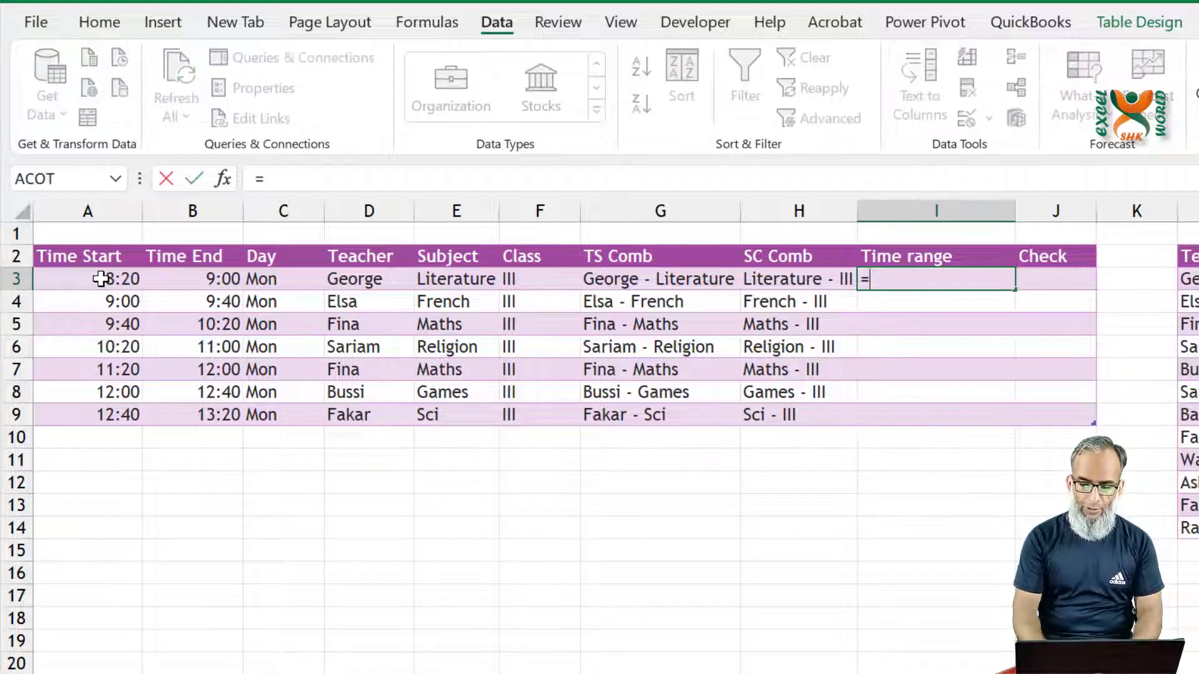
key(Left)
key(Left)
key(Left)
key(Left)
key(Left)
key(Left)
key(Left)
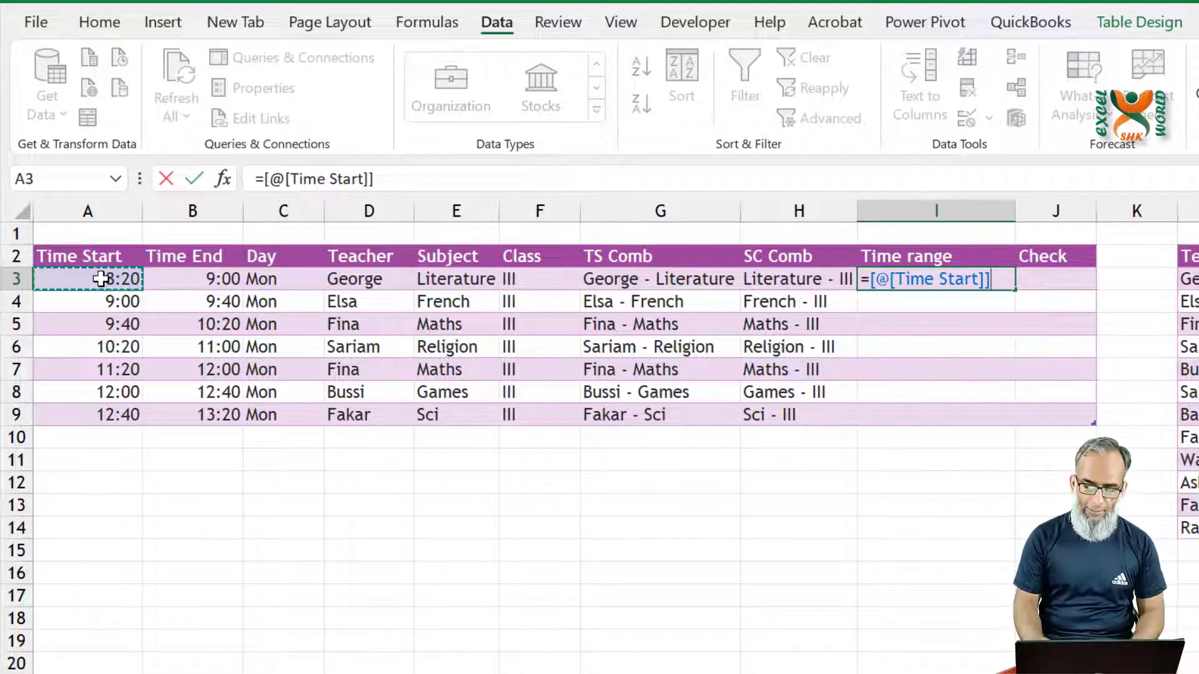
text(&" -)
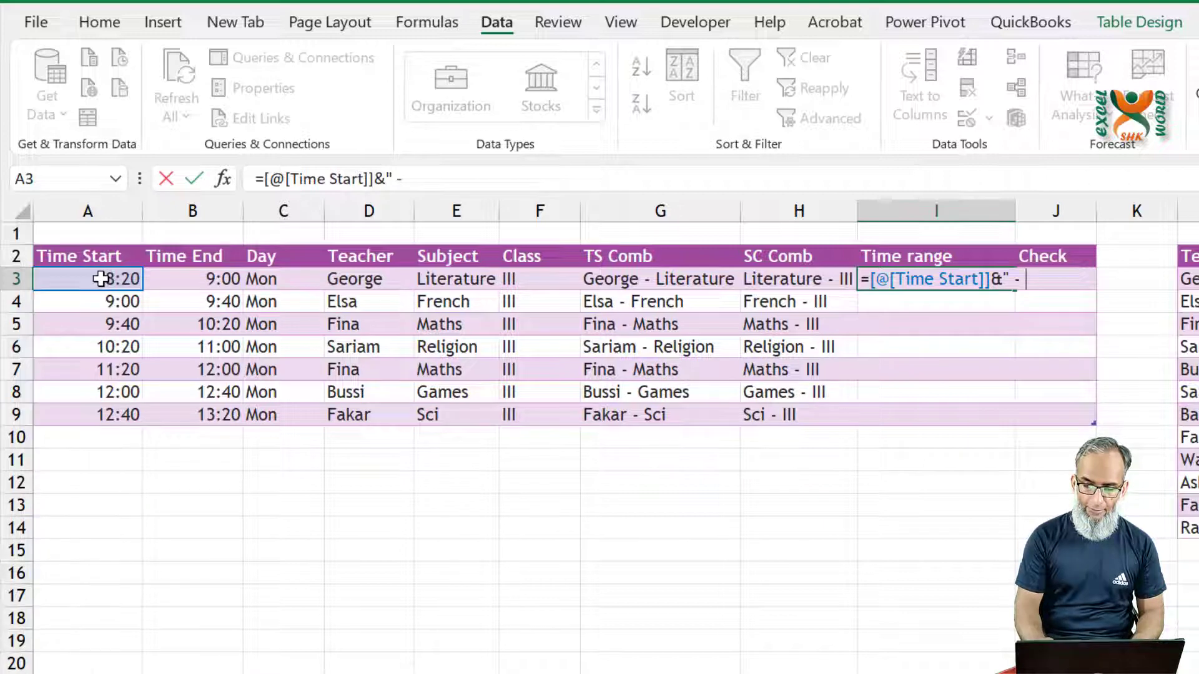
text( "&)
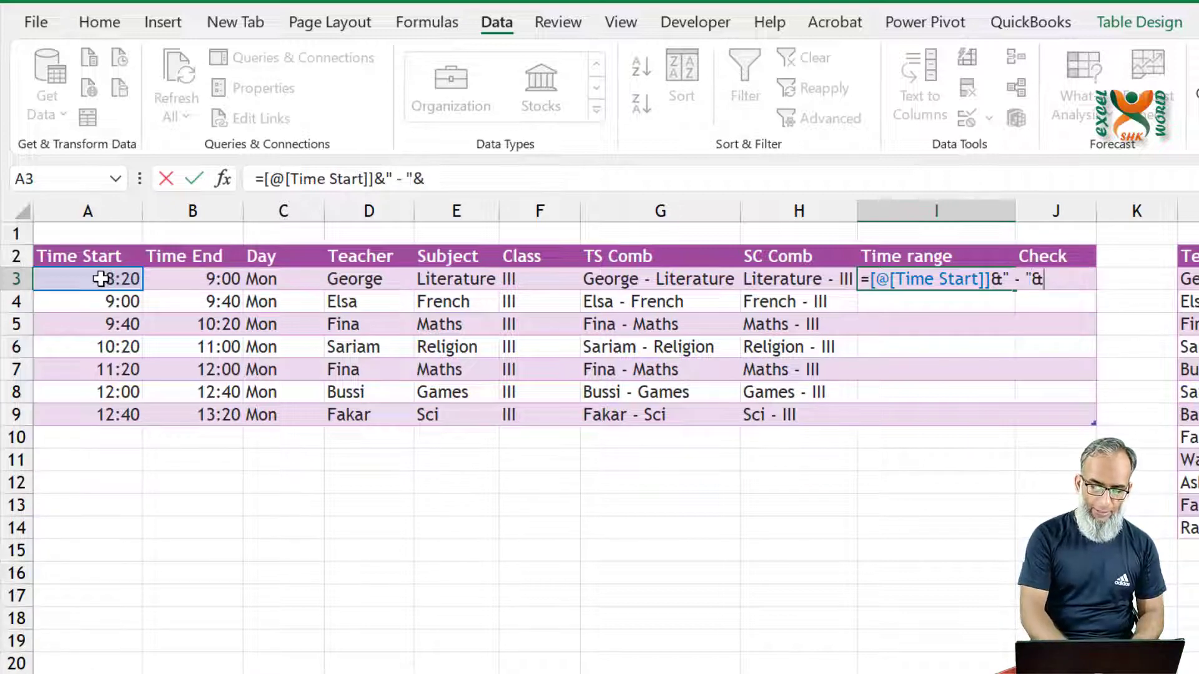
click(215, 280)
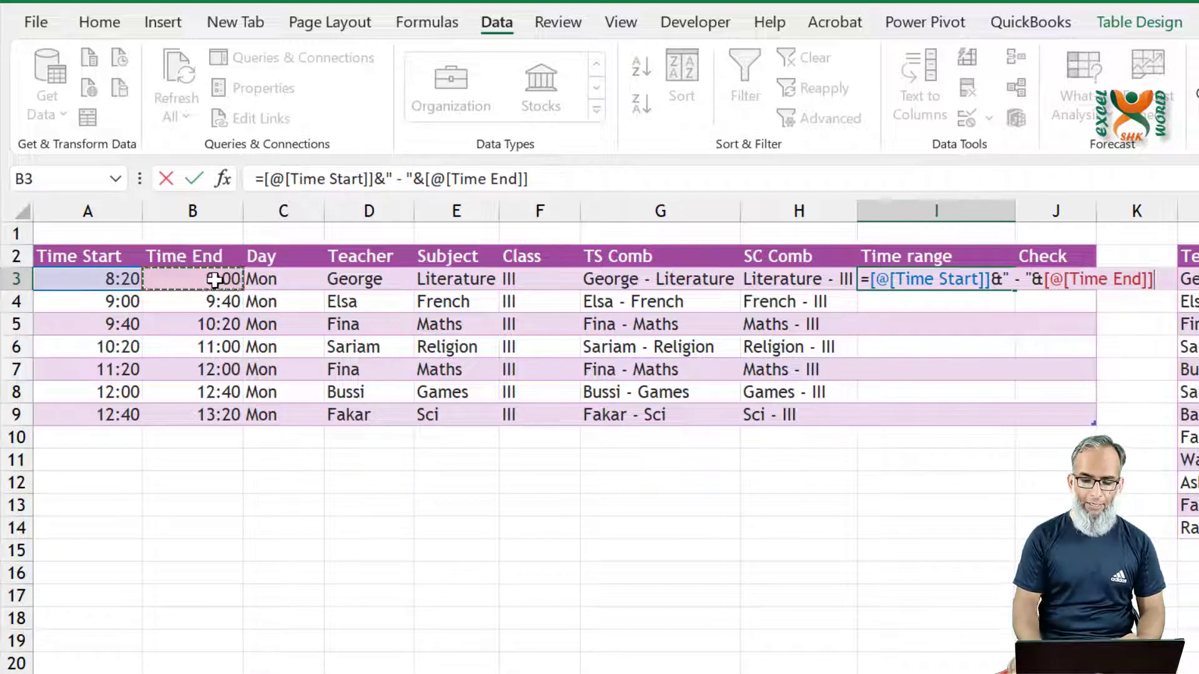
key(Return)
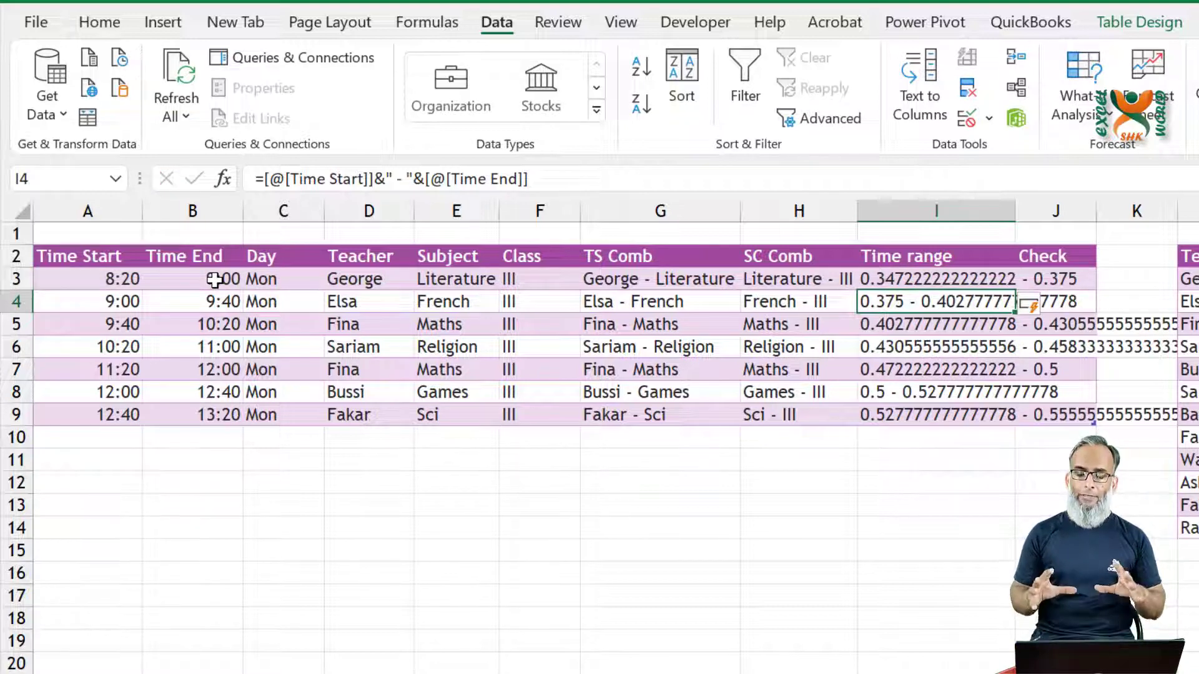
- Wrap the Time Start reference in the I3 formula in a TEXT function with the format "hh:mm"
key(Up)
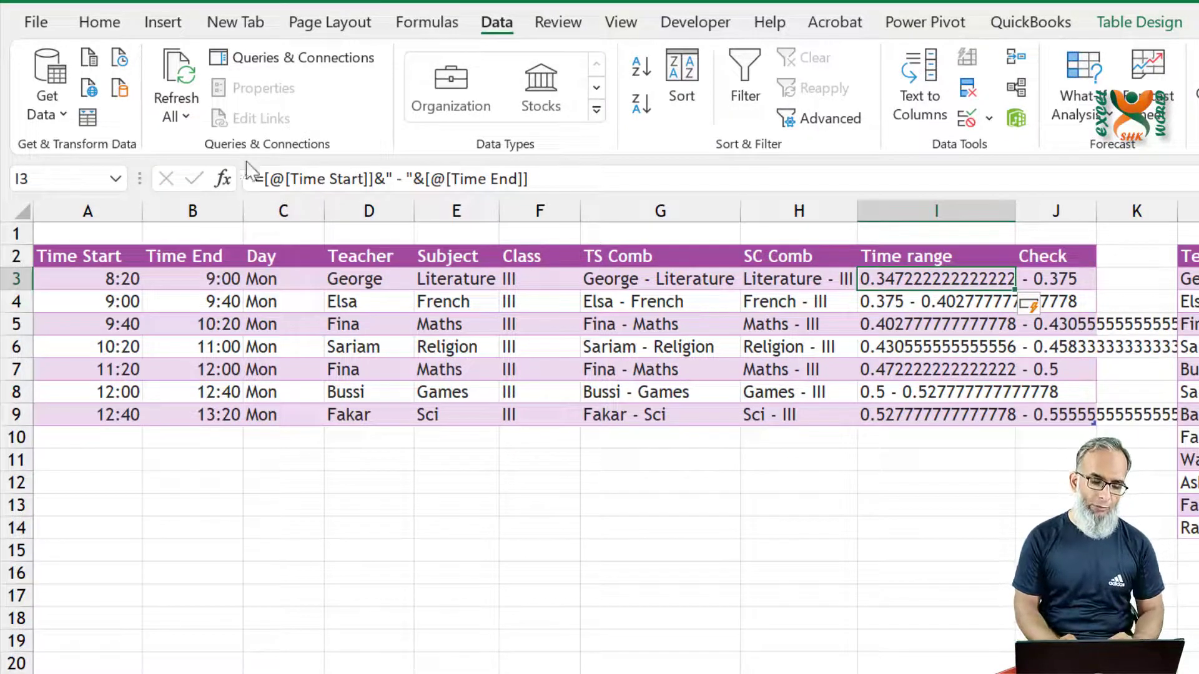
click(261, 180)
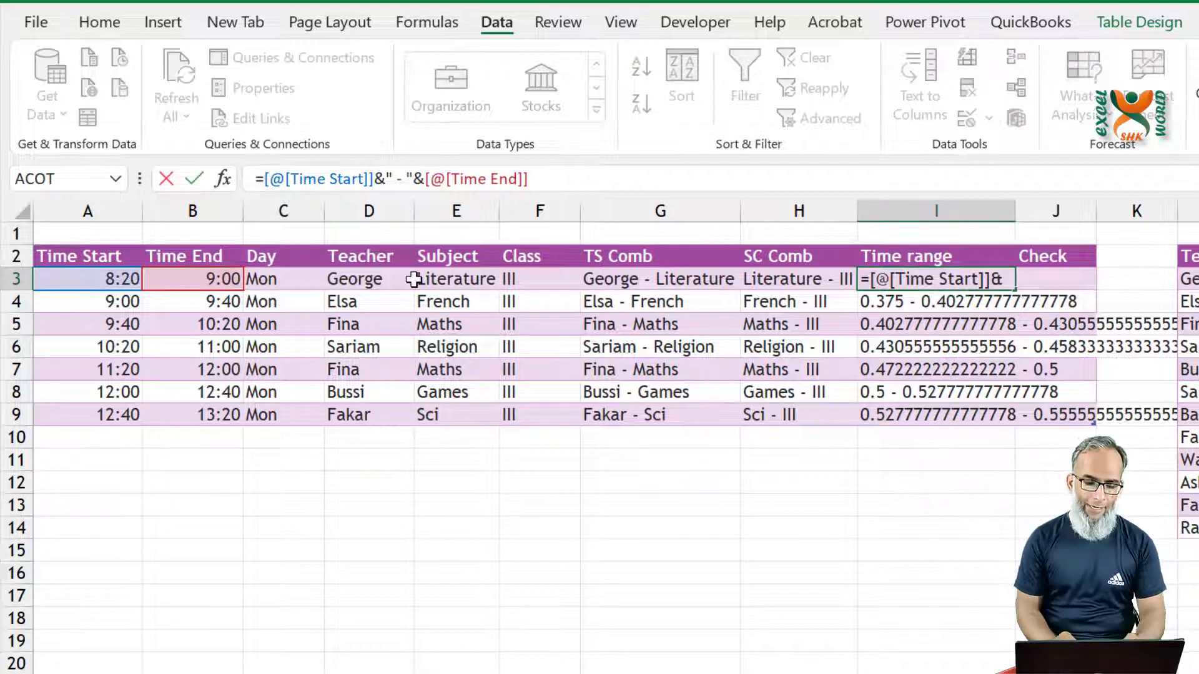
text(tex)
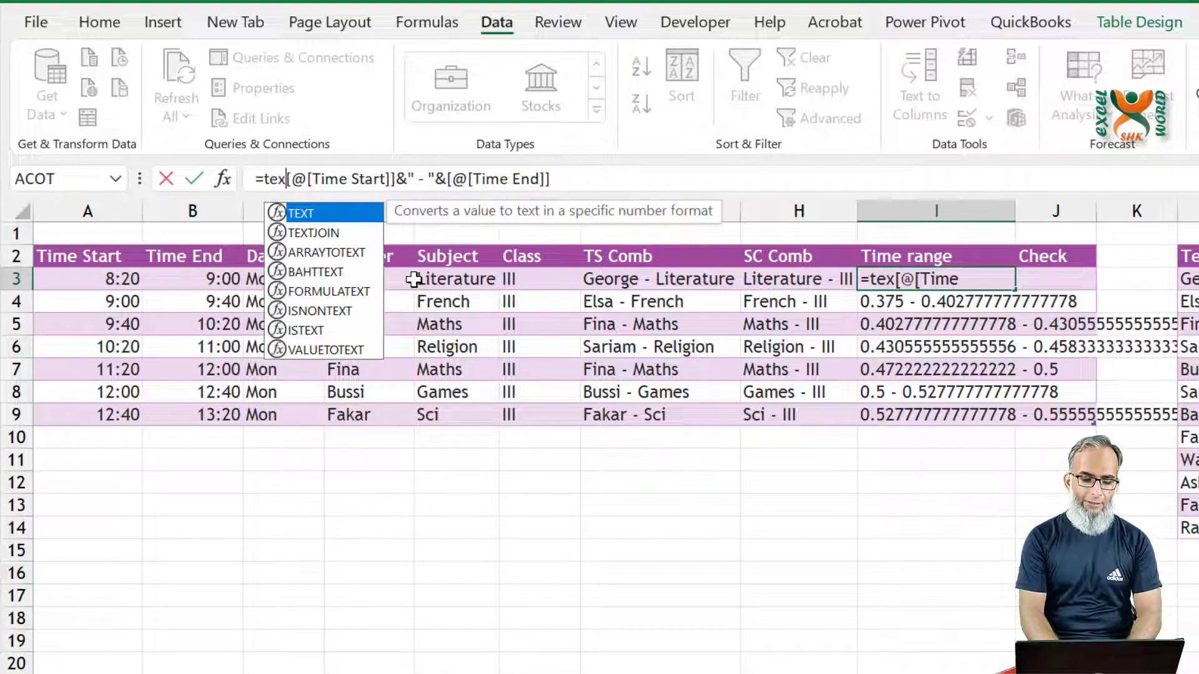
key(Tab)
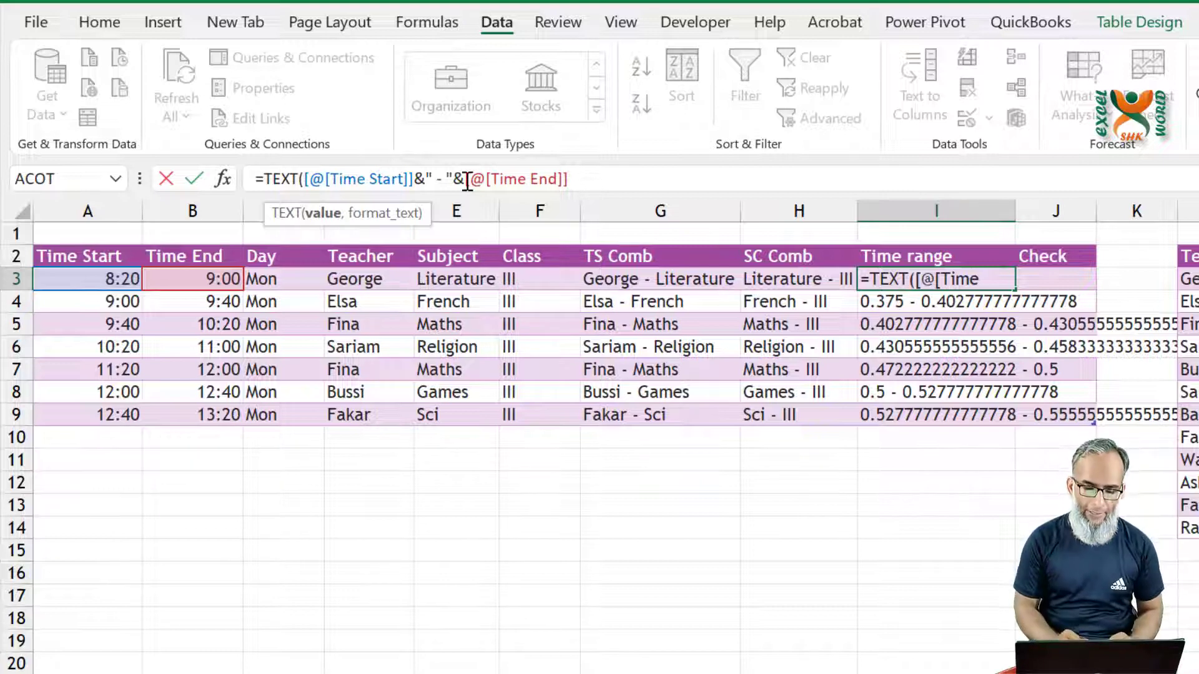
click(413, 180)
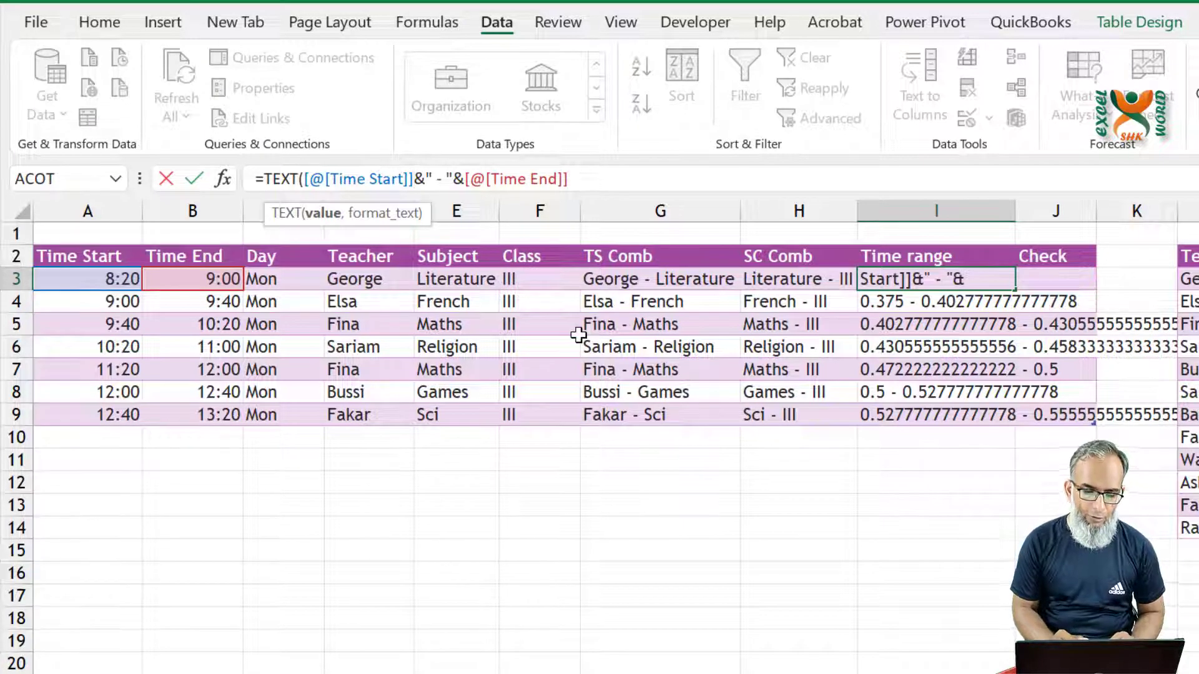
text(,"hh)
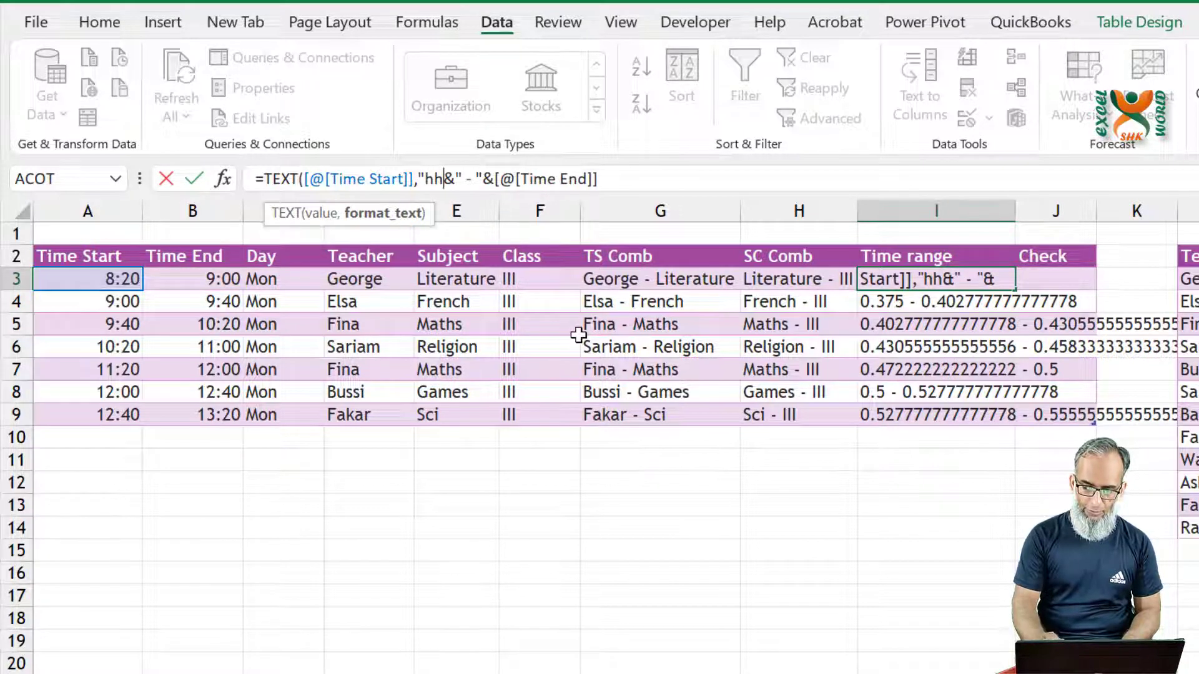
text(:)
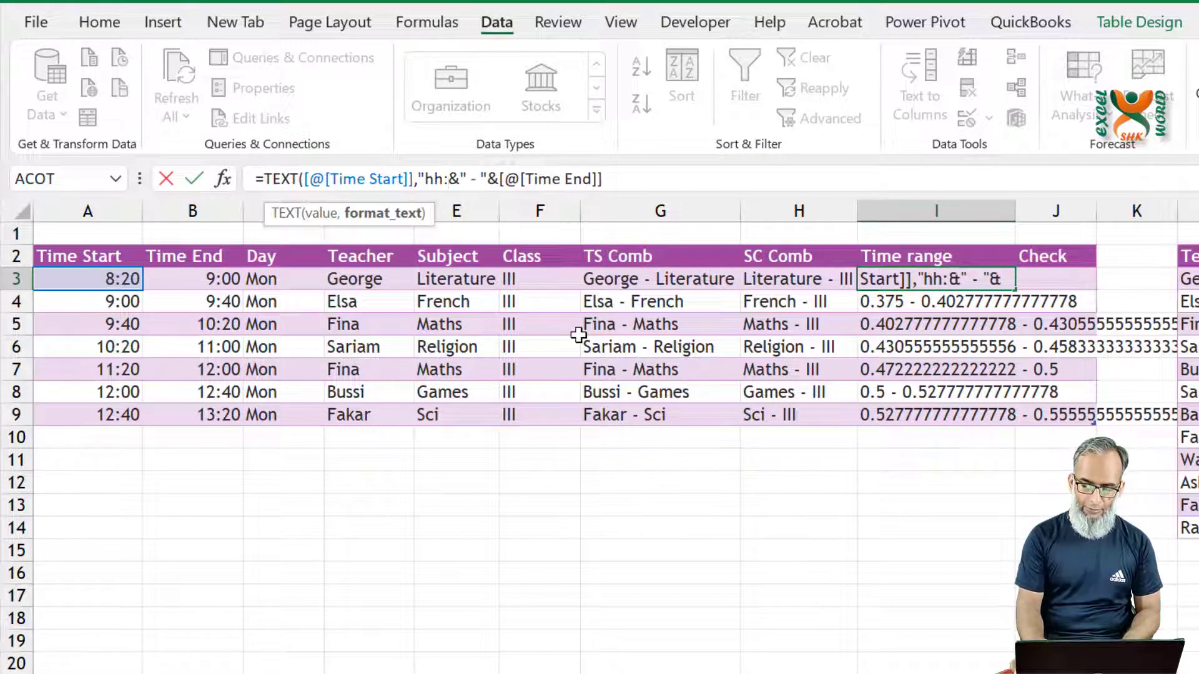
text(mm")
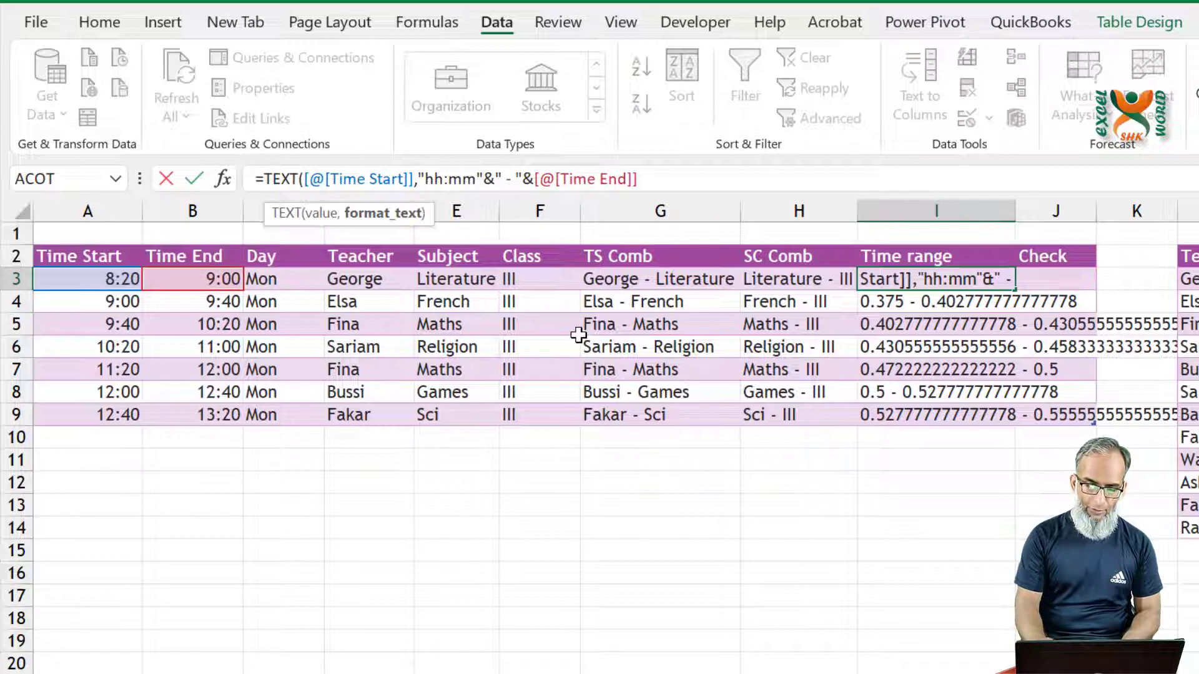
text())
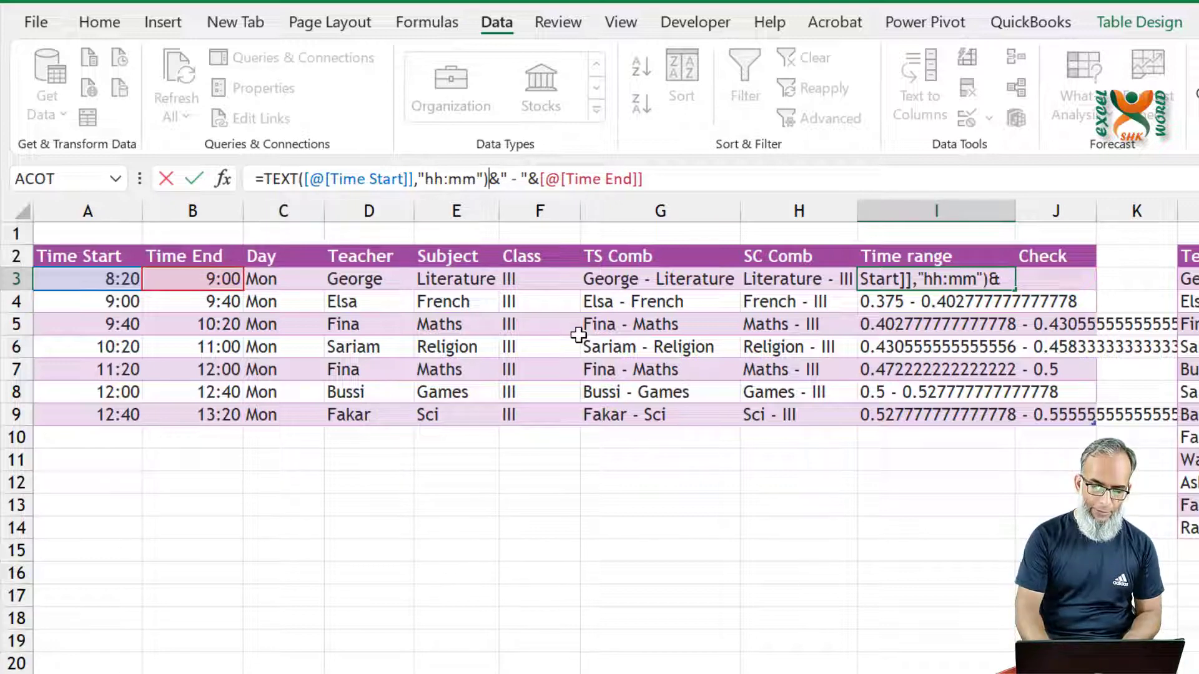
- Wrap the Time End reference in the Time range formula in a TEXT function with the format "hh:mm" and commit the formula
click(542, 180)
text(text)
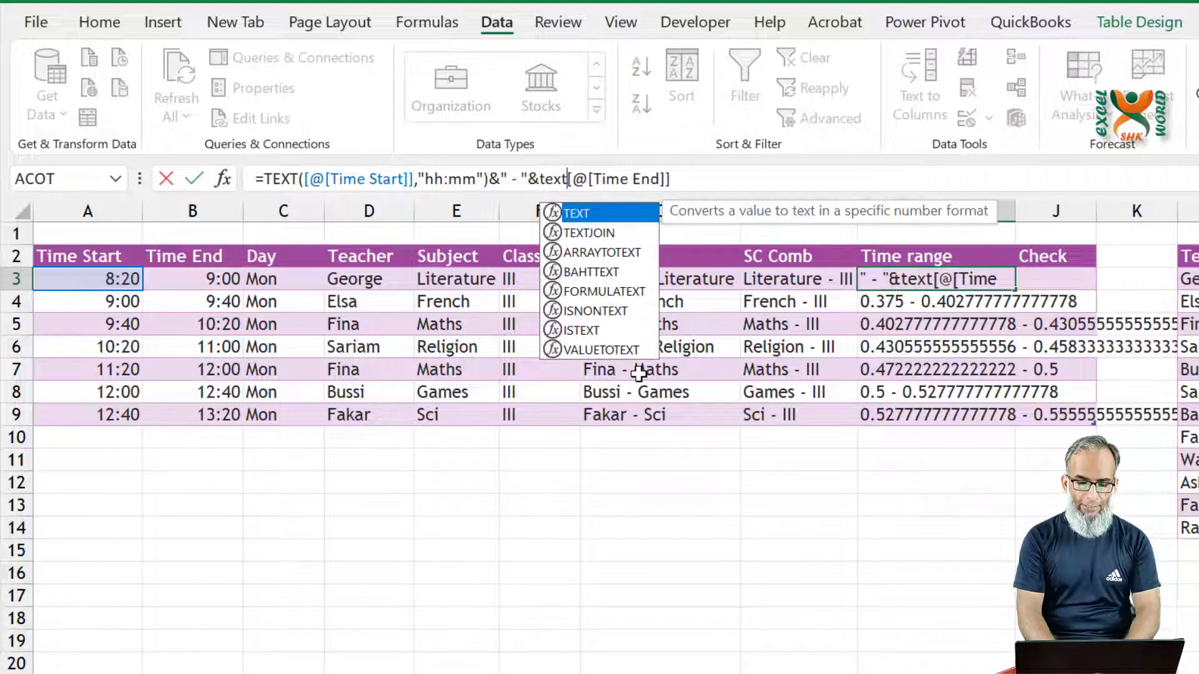
key(Tab)
click(715, 181)
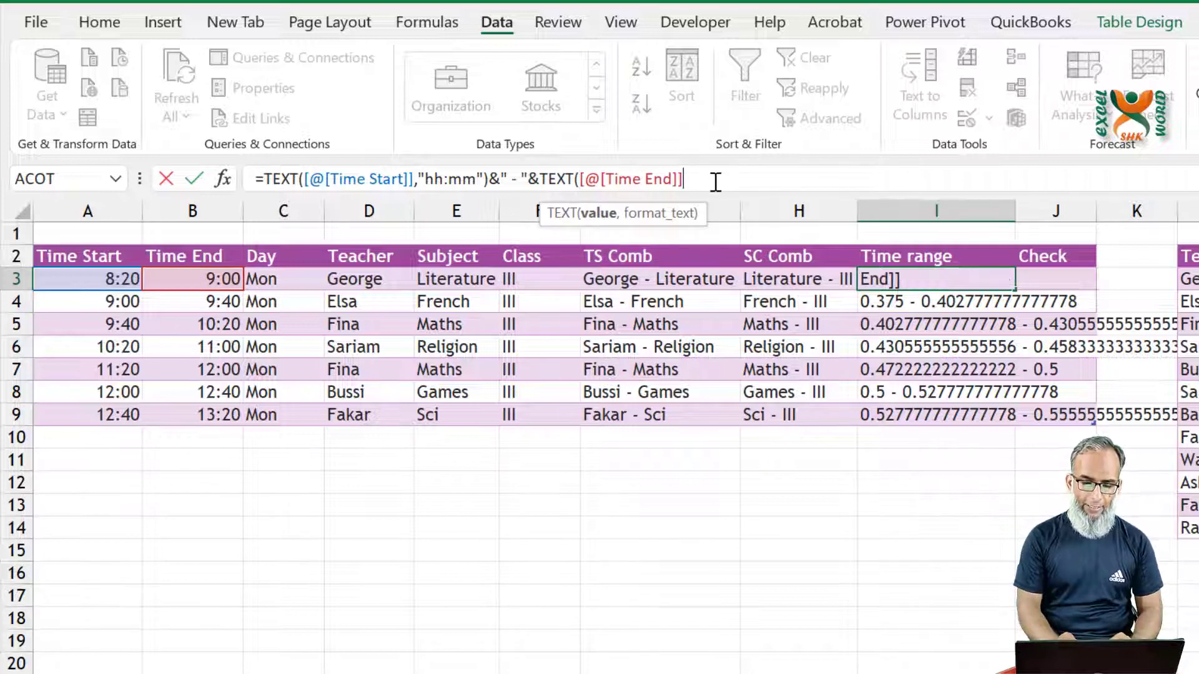
text(,"hh)
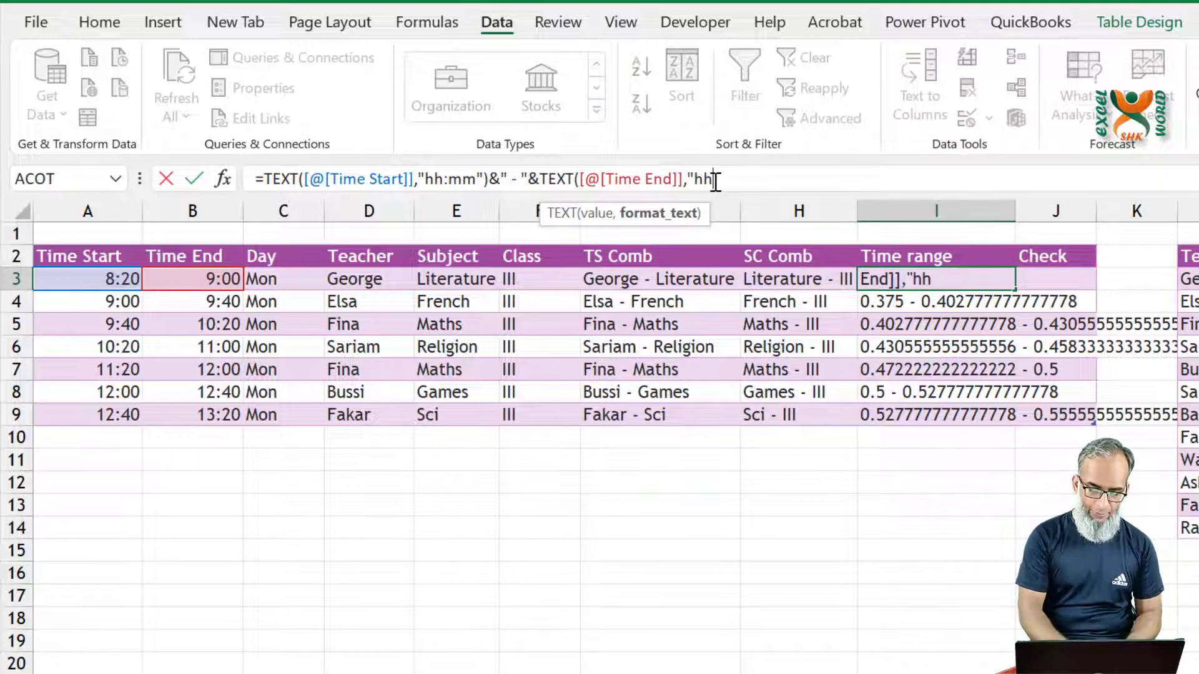
text(:mm"))
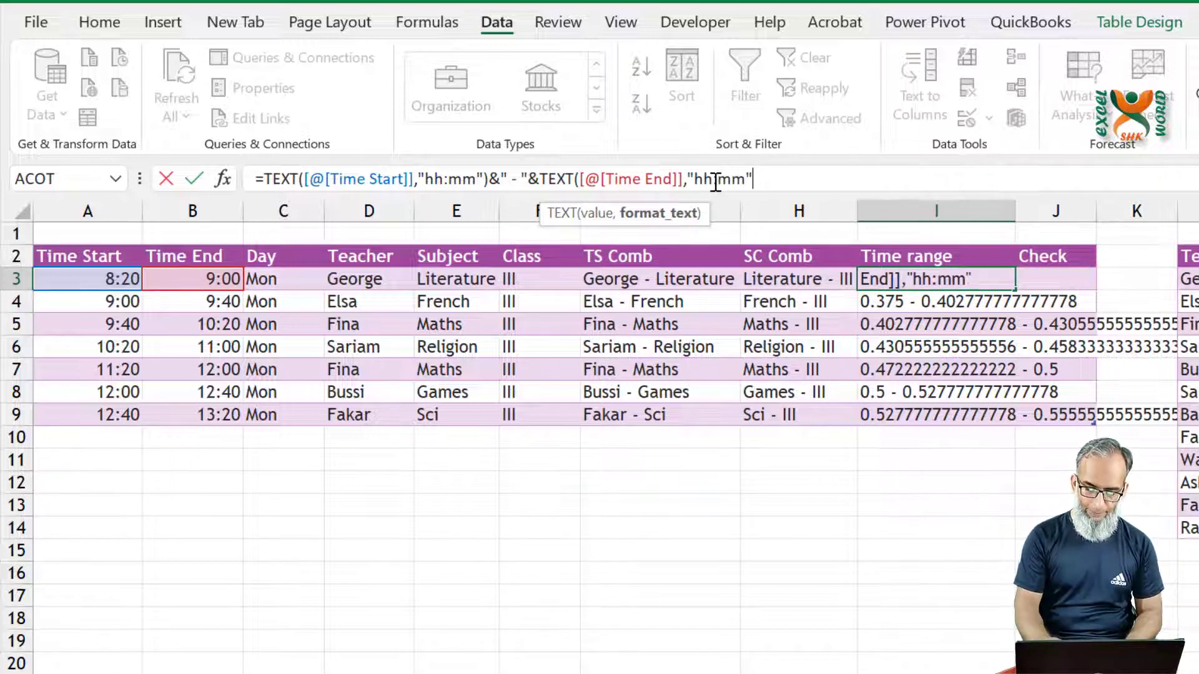
key(Return)
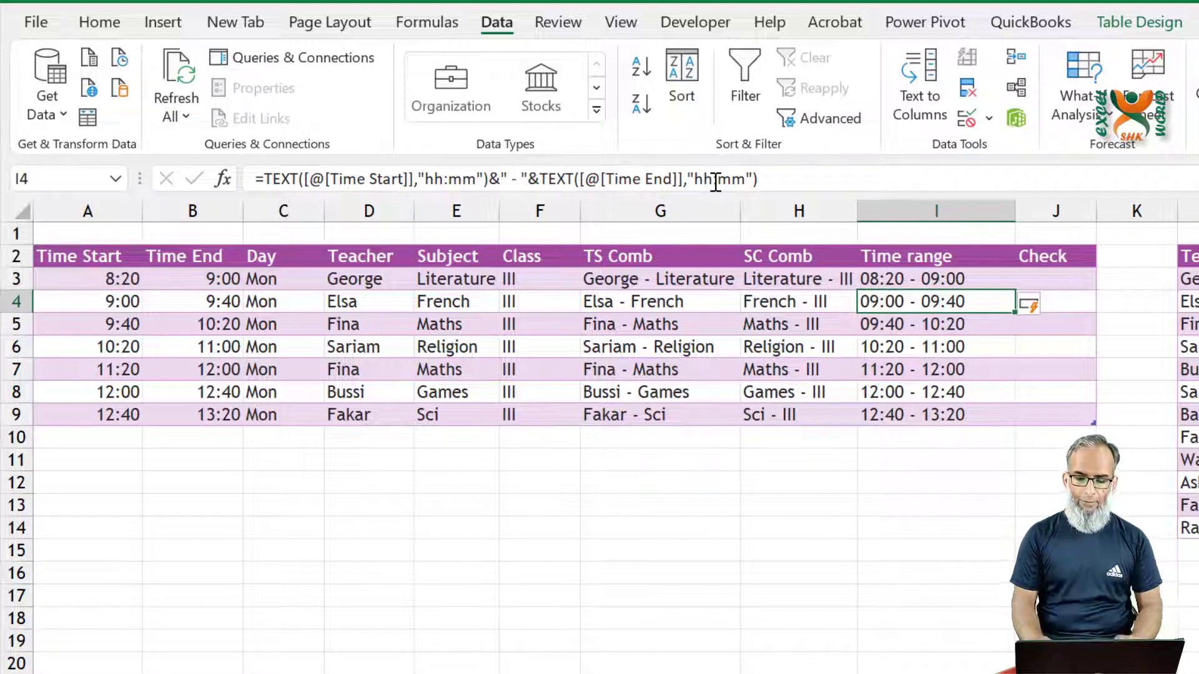
- Examine the Time Start, Time End, Day and Teacher entries in row 3 as the combination the Check column has to test
click(1046, 281)
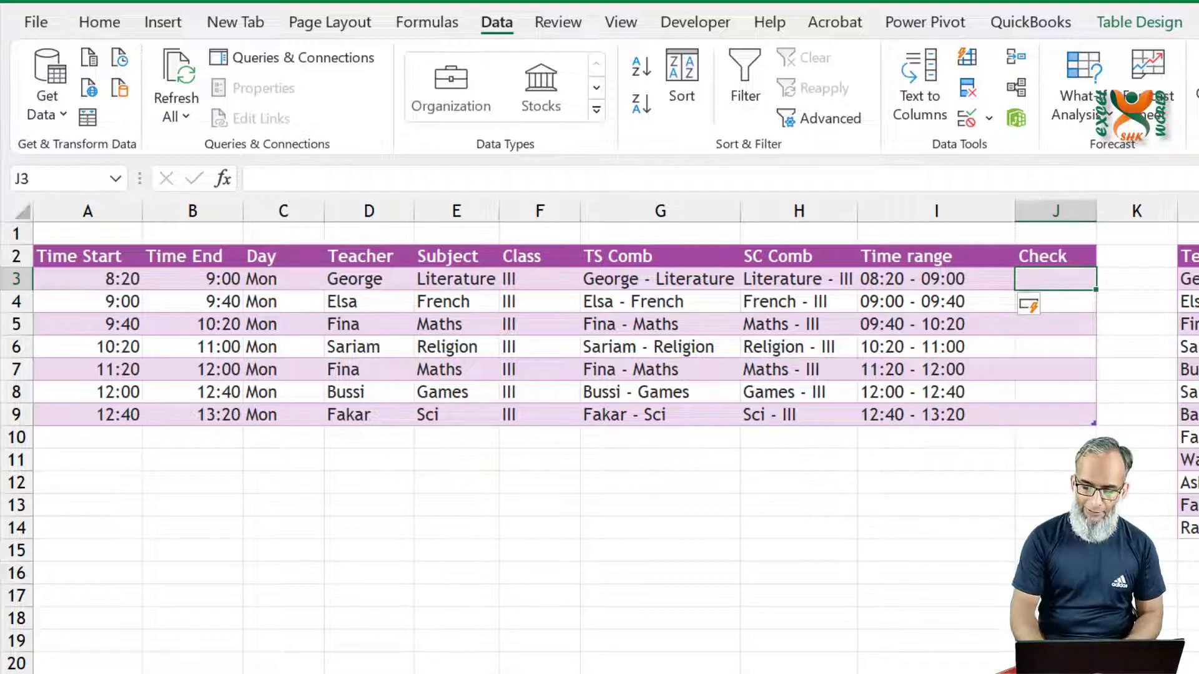
click(188, 278)
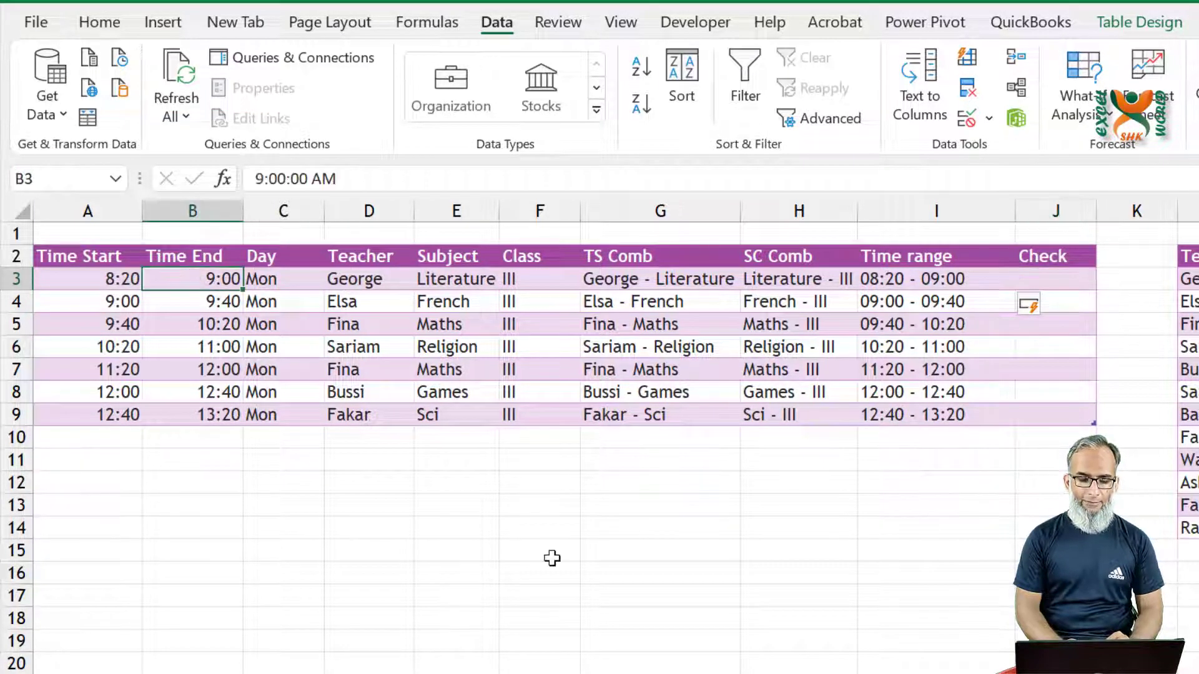
key(Left)
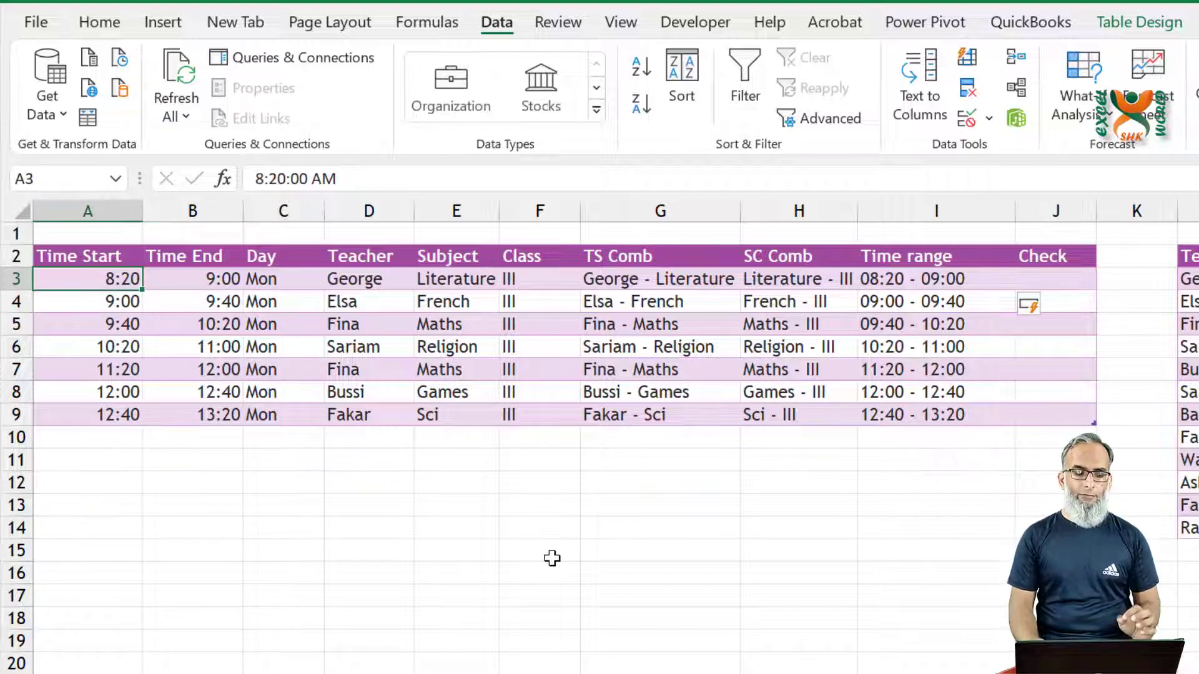
key(Right)
key(Right)
key(Right)
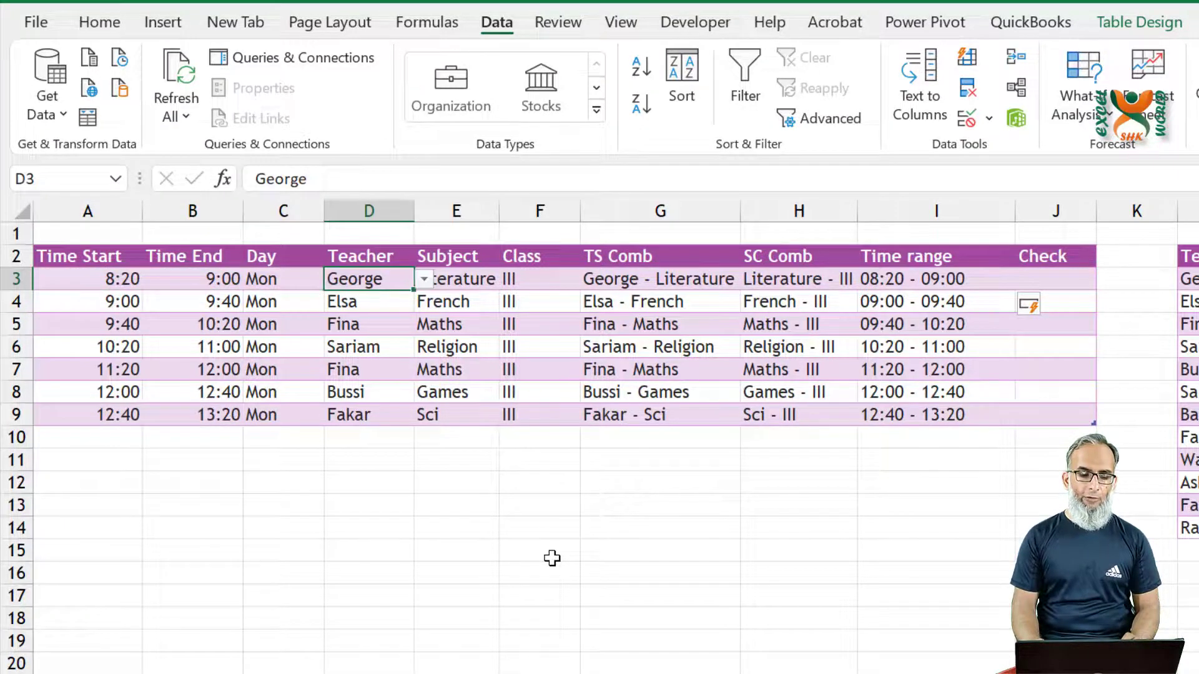
key(Left)
key(Right)
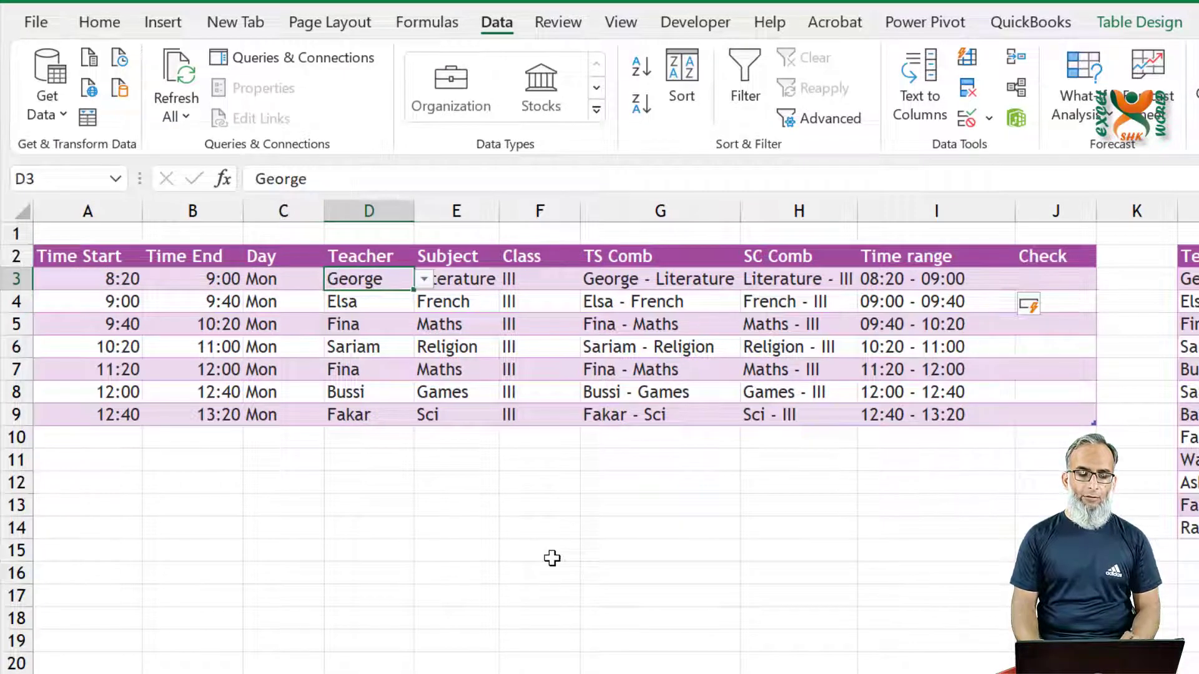
key(Left)
key(Left)
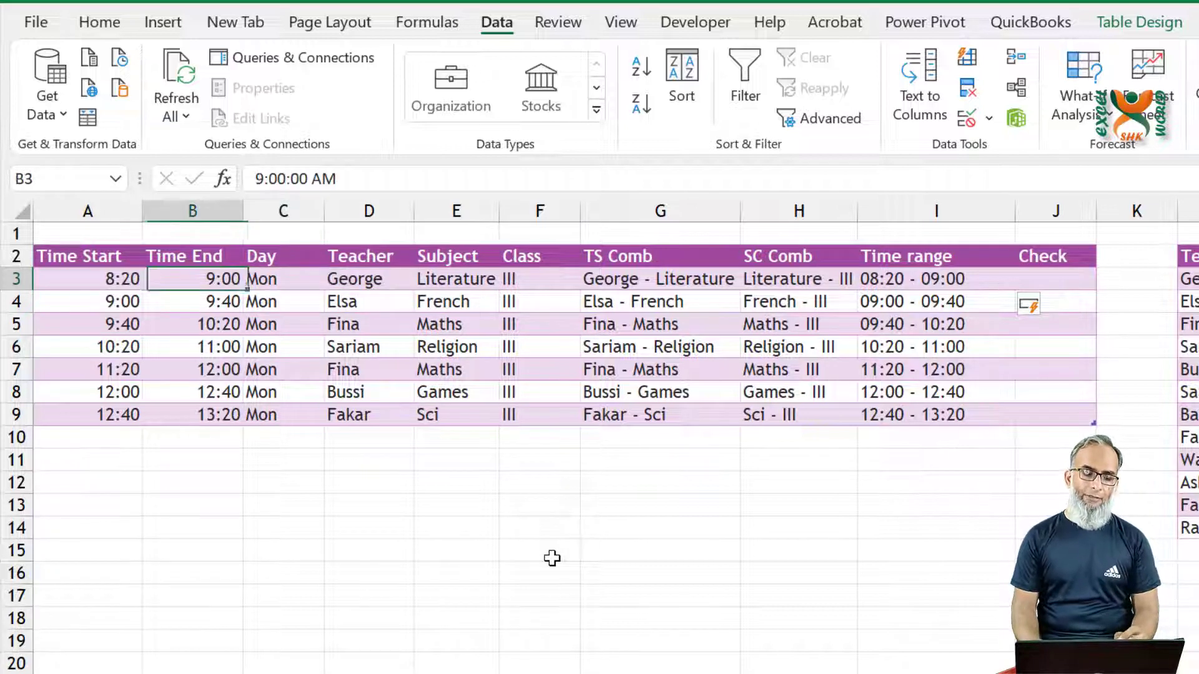
key(Left)
key(Right)
key(Right)
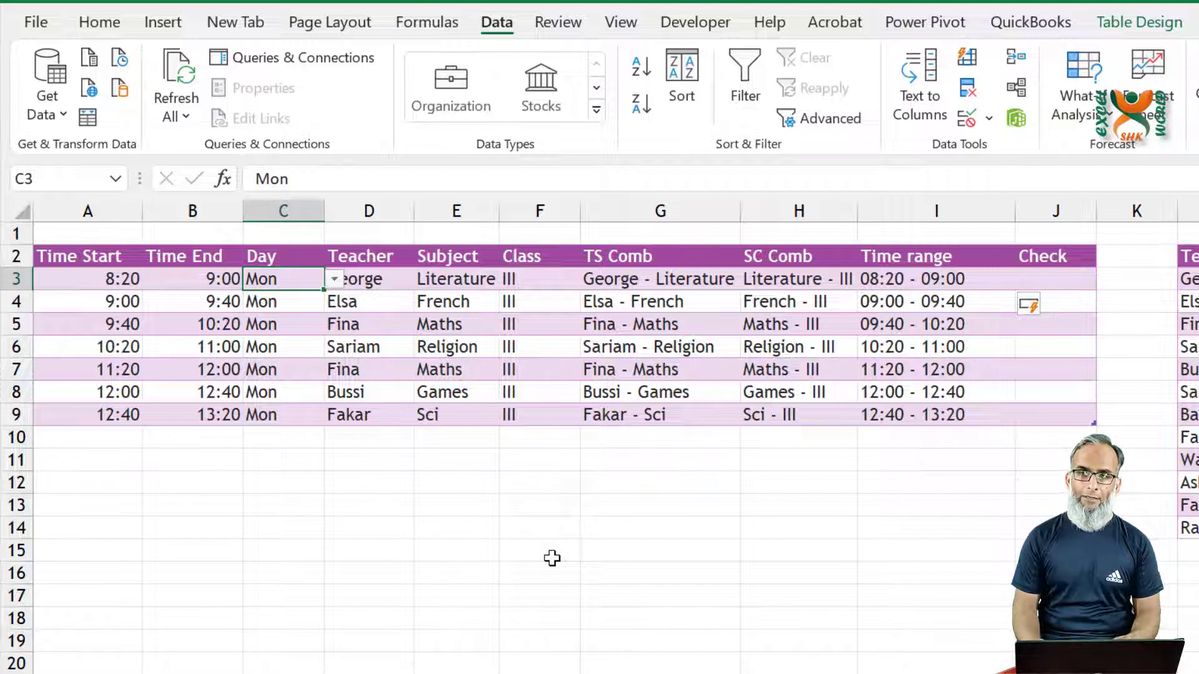
key(Right)
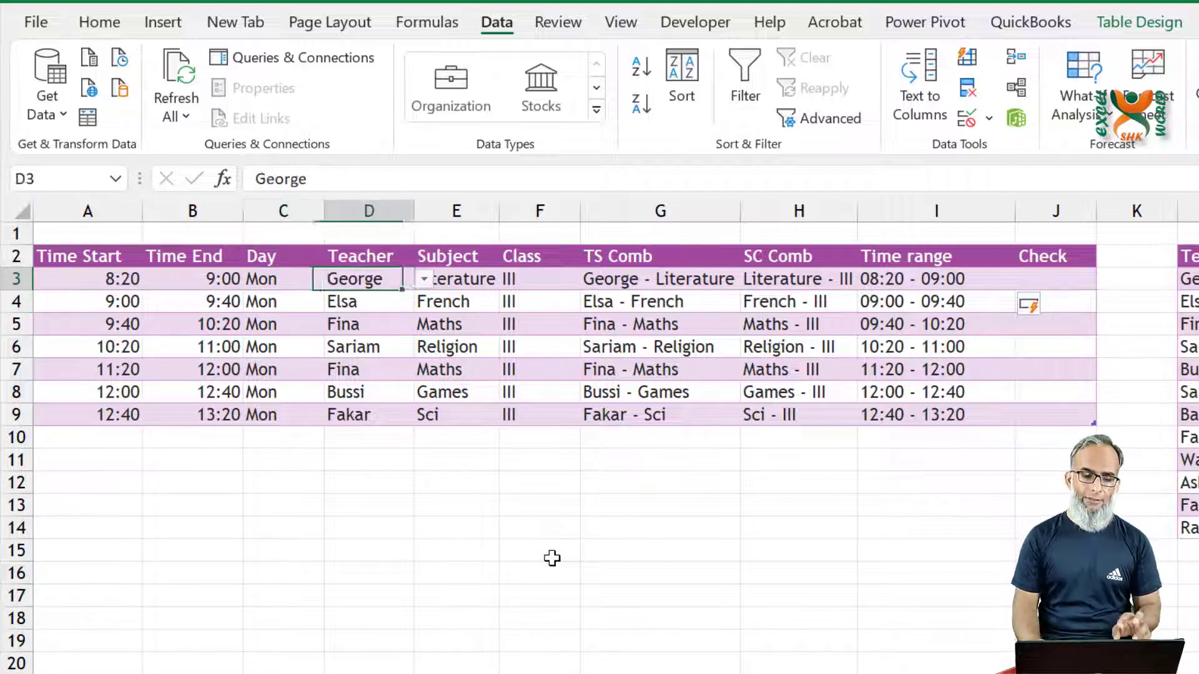
key(shift+Left)
key(shift+Left)
key(shift+Left)
- Fill the Check column from J3 with a formula joining Time Start through Teacher: =TEXTJOIN("-",,Schedule[@[Time Start]:[Teacher]])
key(Right)
key(Right)
key(Right)
key(Right)
key(Right)
key(Right)
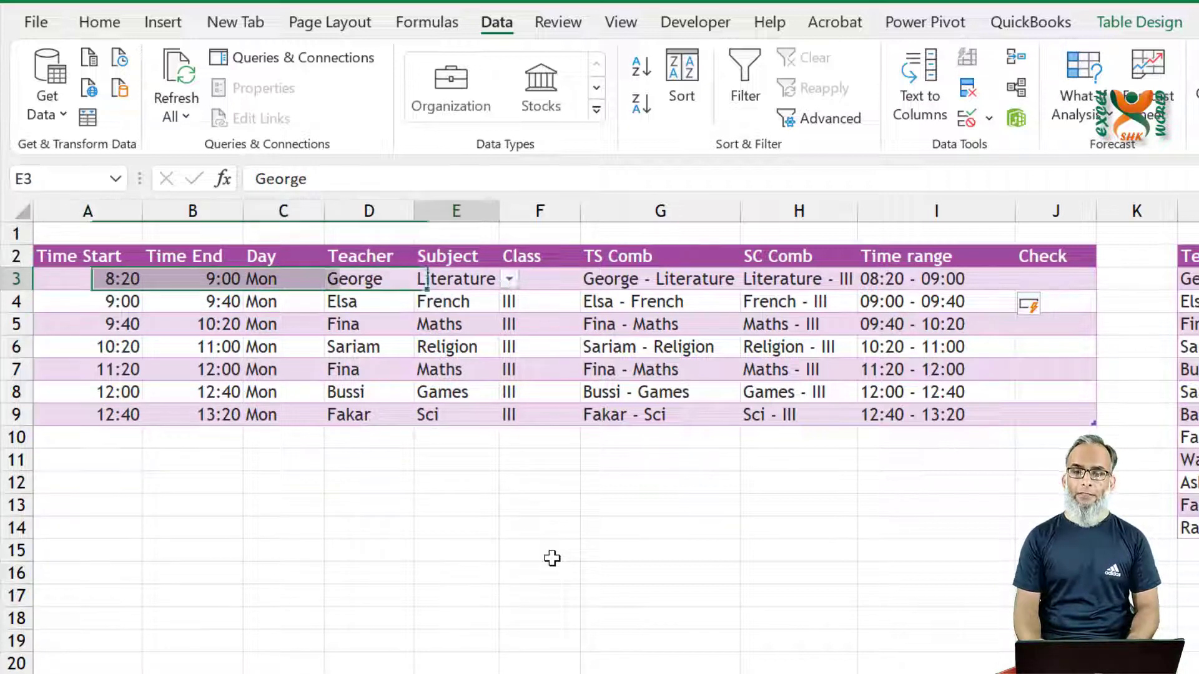
text(=)
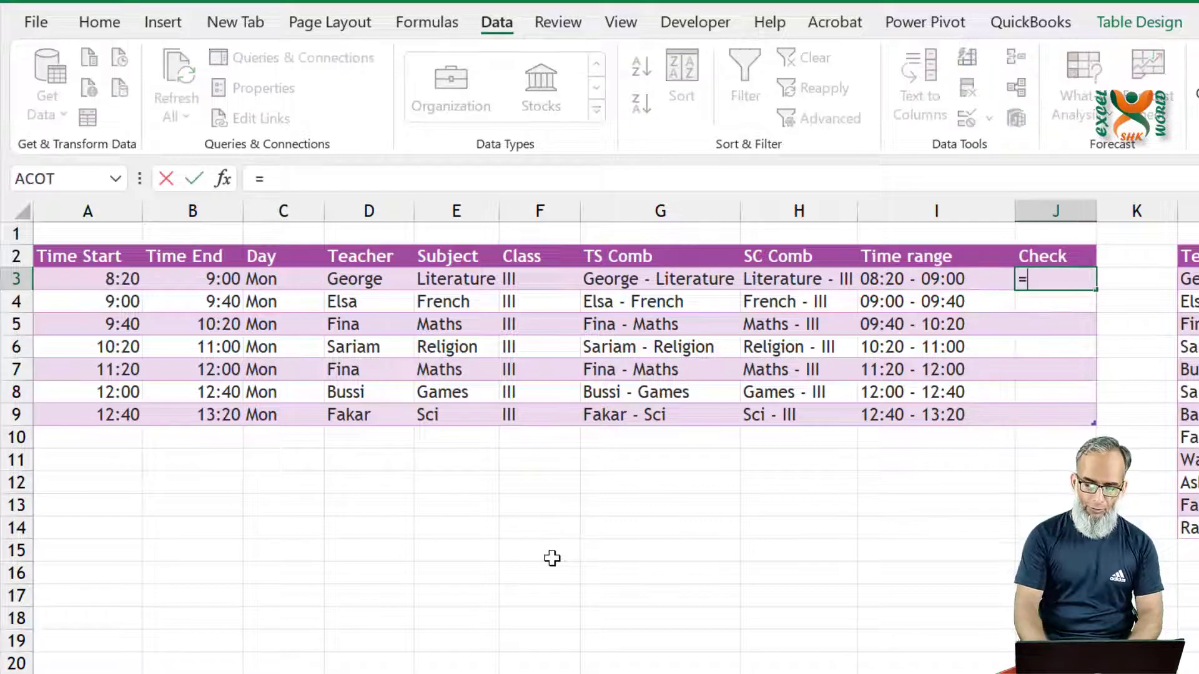
text(textj)
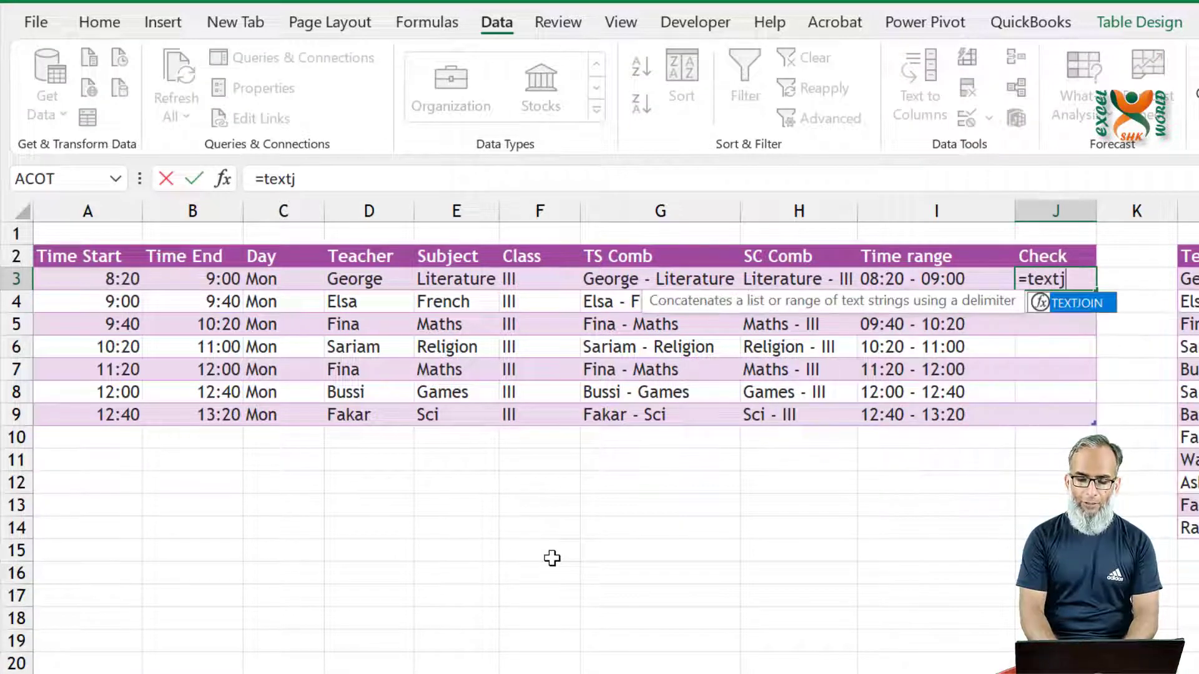
key(Tab)
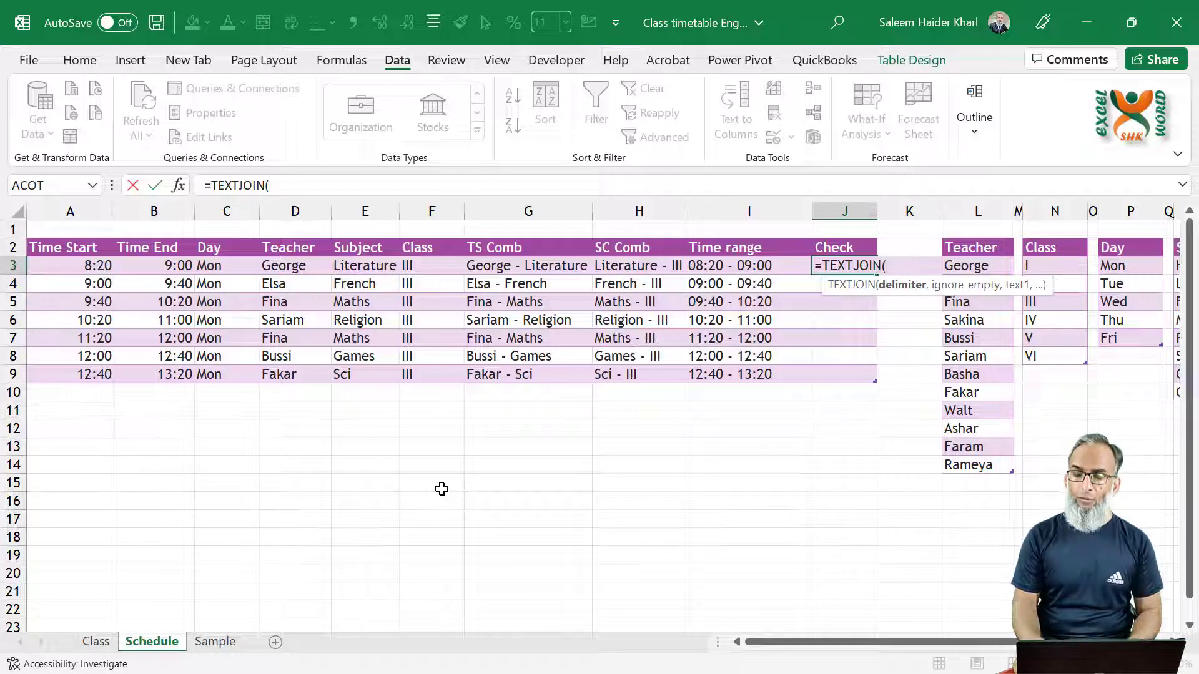
text(")
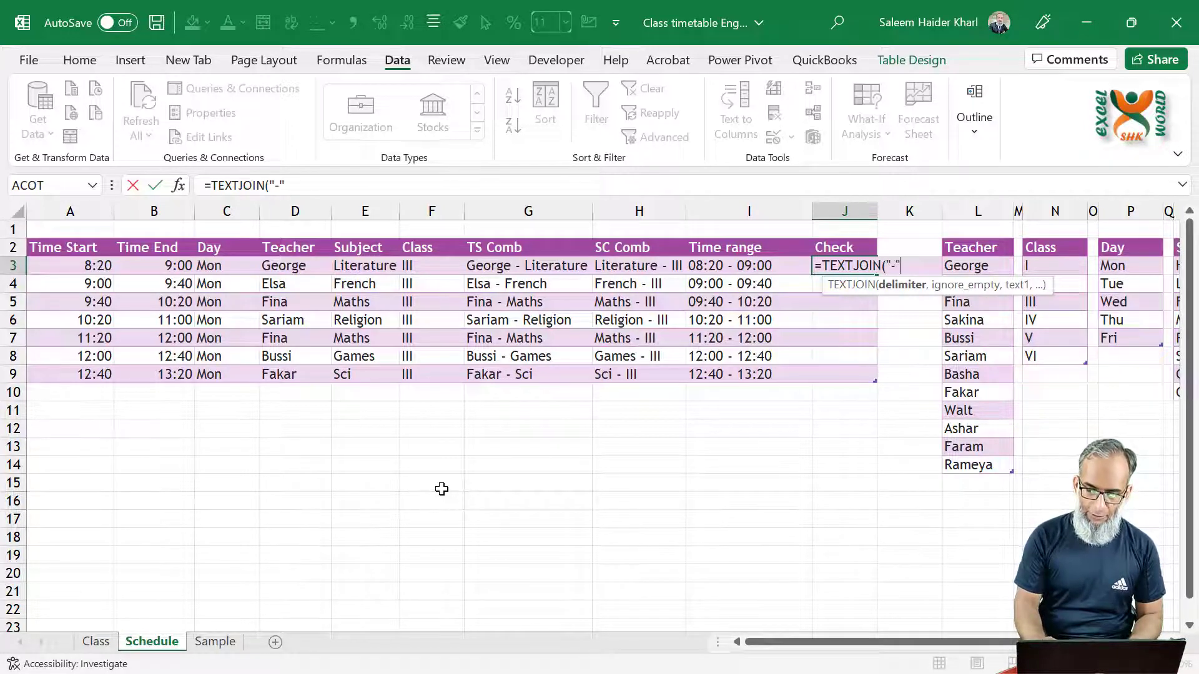
text(-",,)
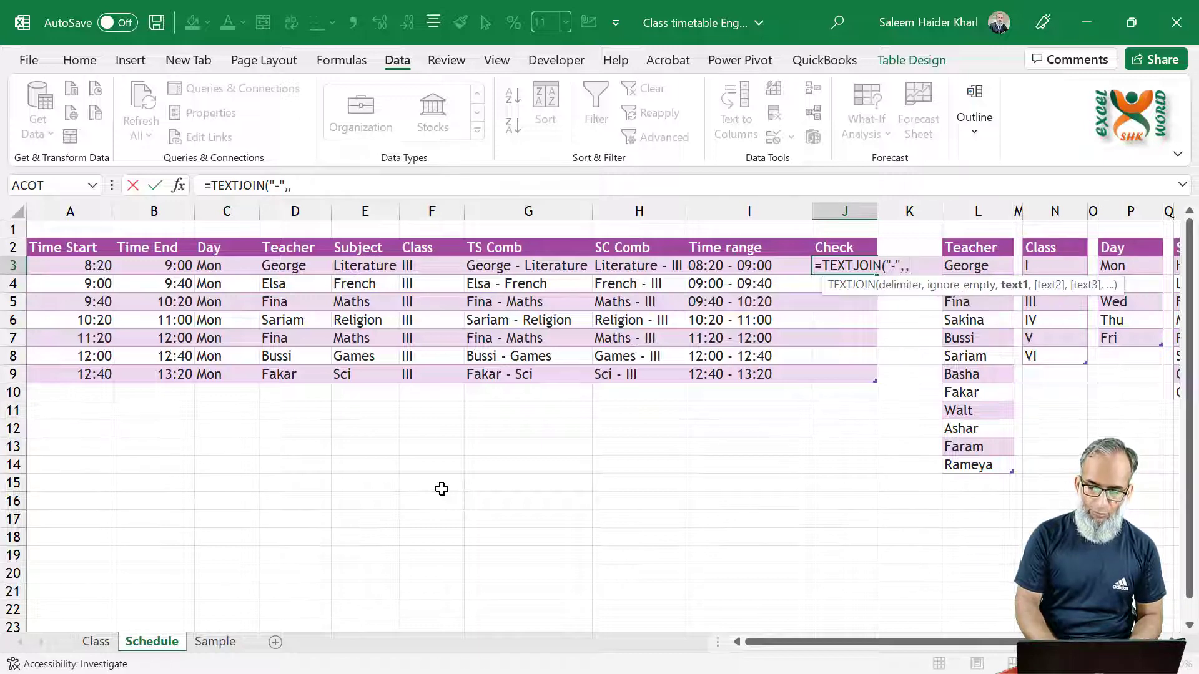
drag(75, 266, 300, 265)
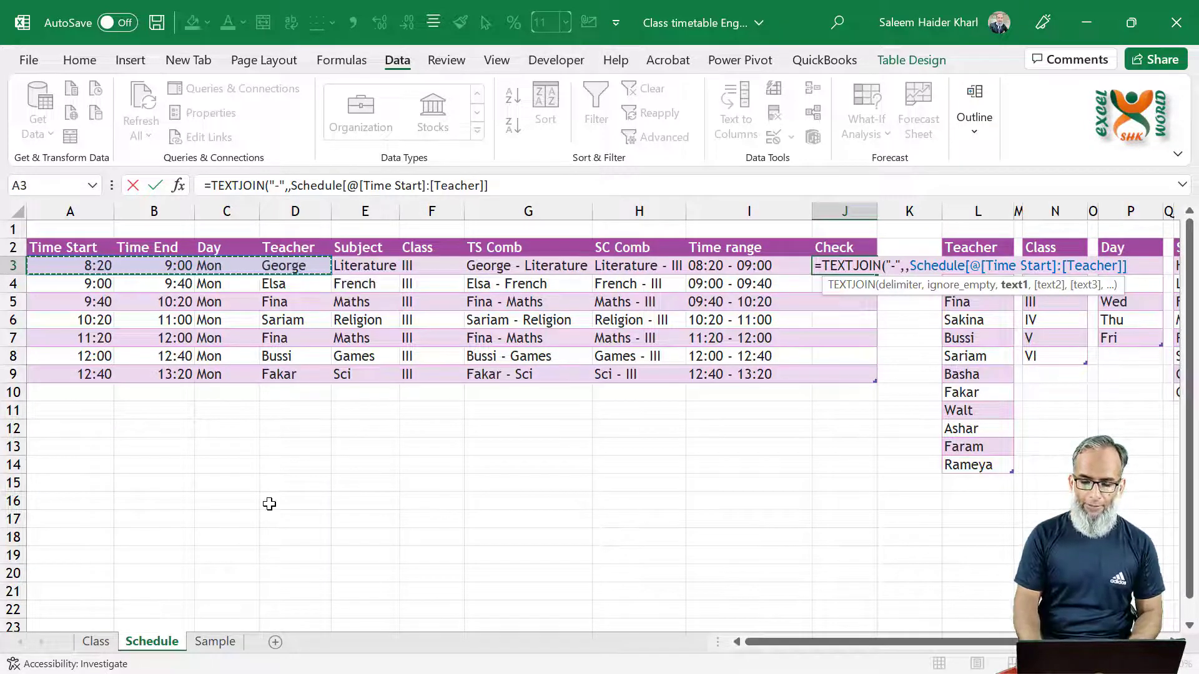
key(ctrl+Return)
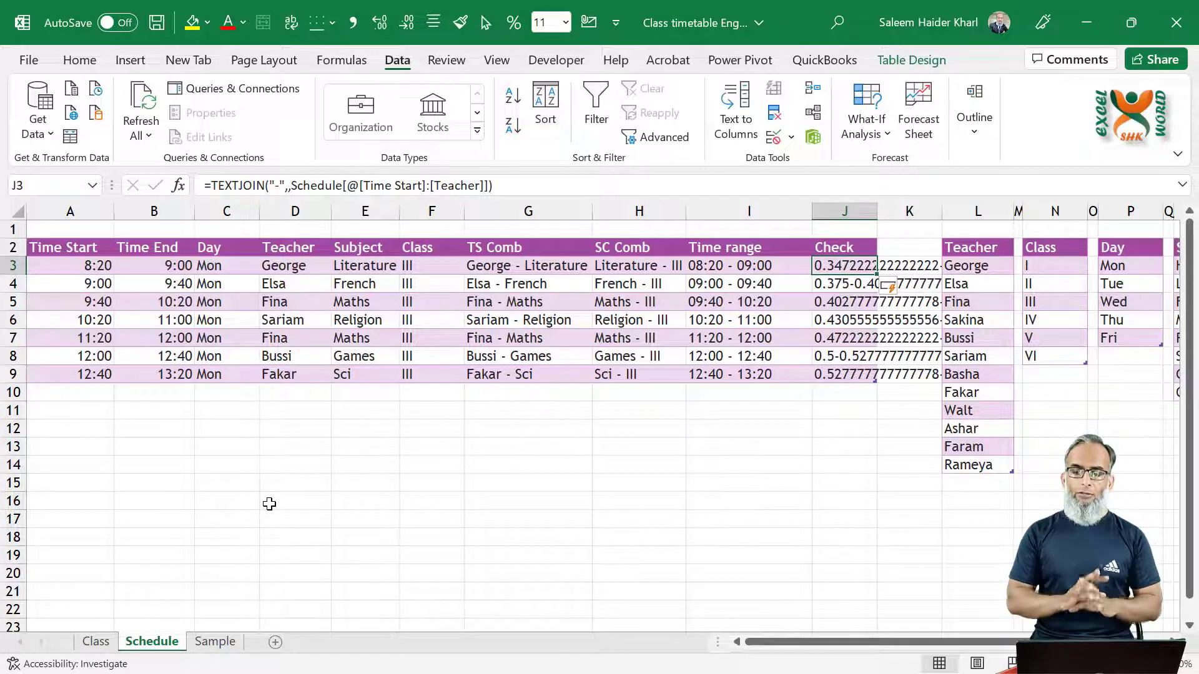
- Widen the Check column to about two thirds of the width its contents need
drag(881, 216, 881, 216)
double_click(881, 216)
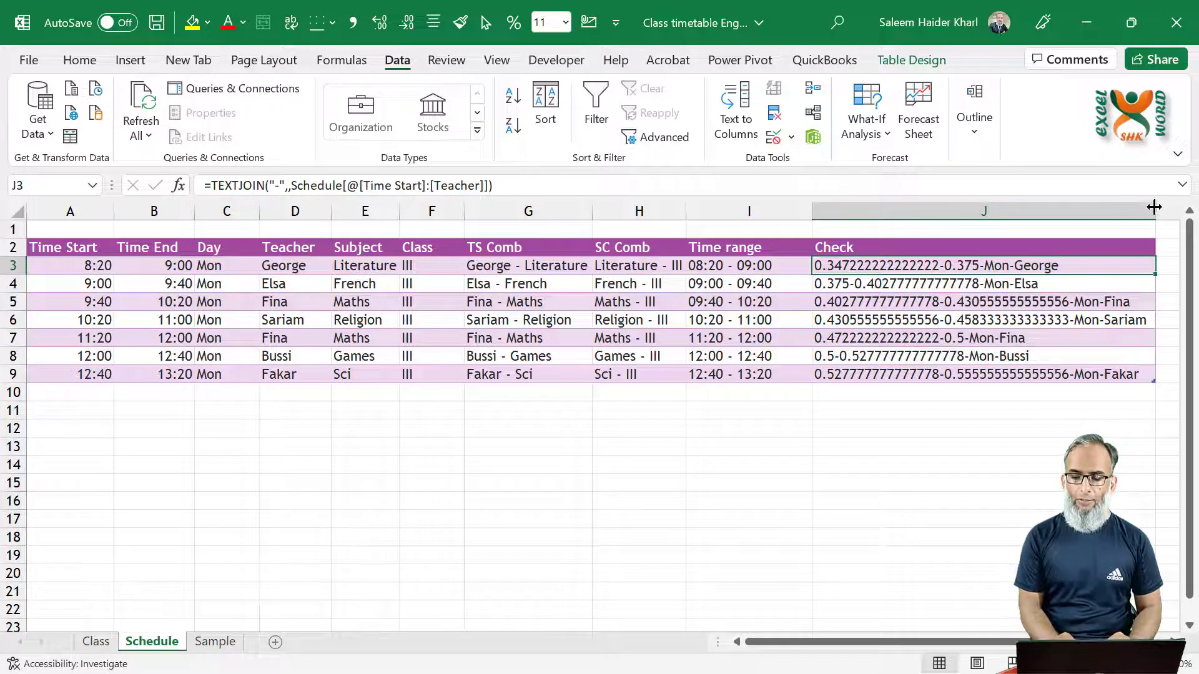
drag(1156, 217, 1043, 218)
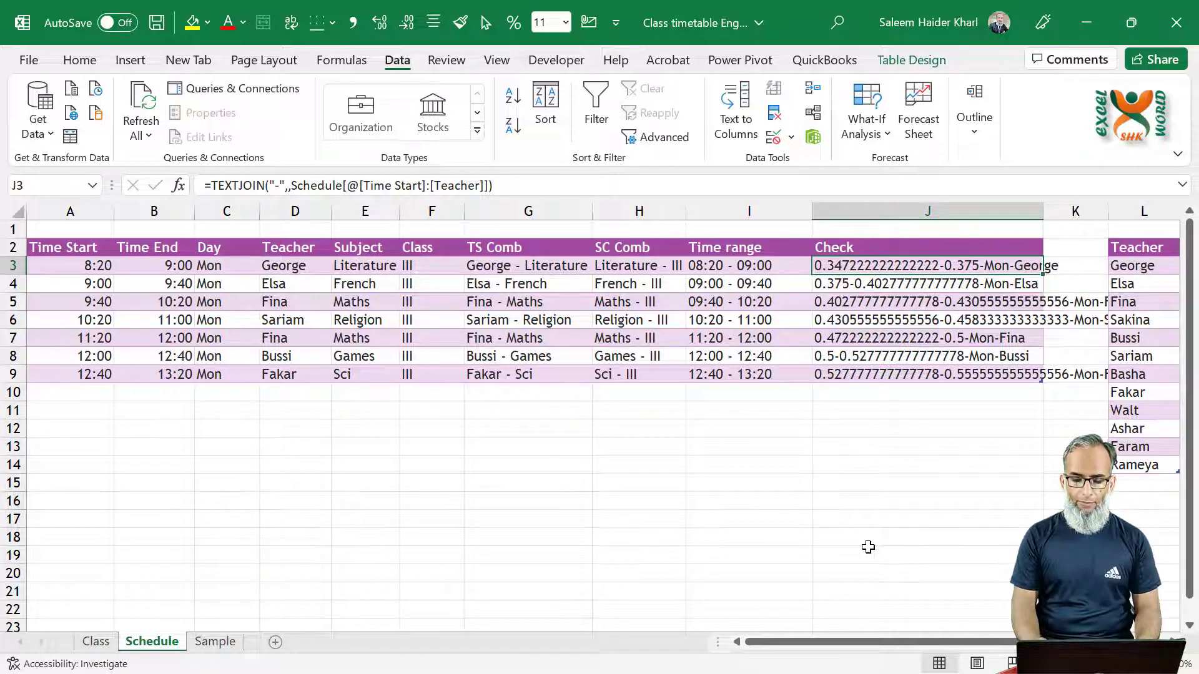
- Hide the displayed contents of Check cells J3:J9 by applying the custom number format ;;;
key(shift+Down)
key(shift+Down)
key(shift+Down)
key(shift+Down)
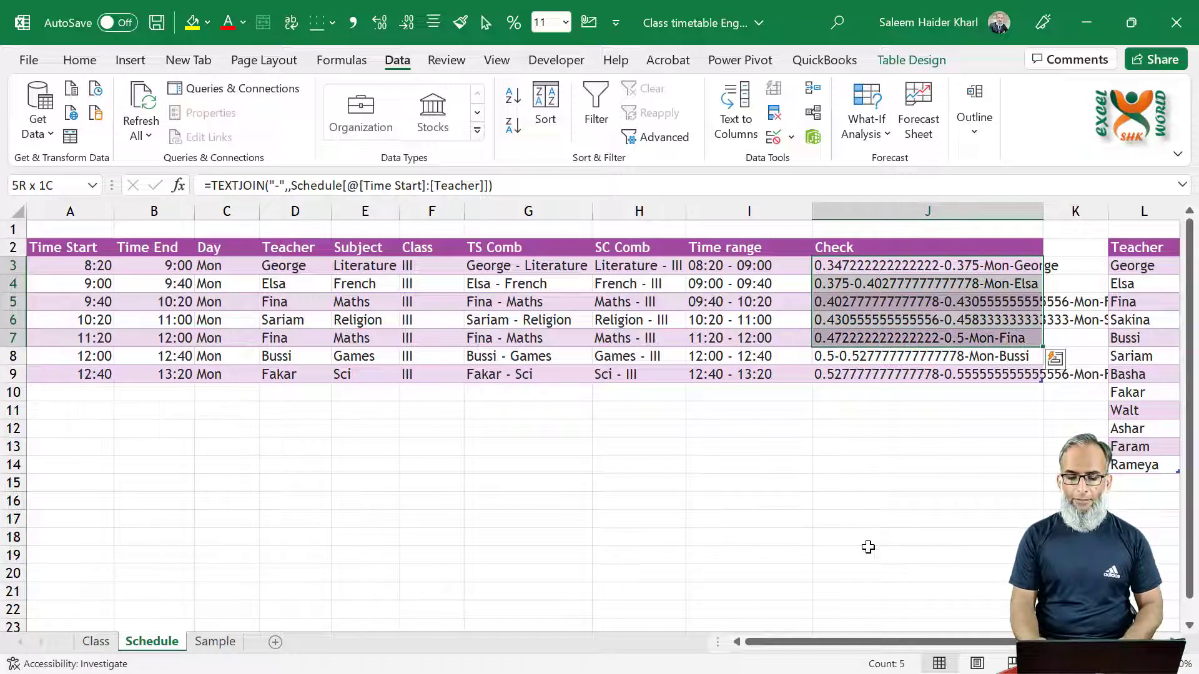
key(shift+Down)
key(shift+Down)
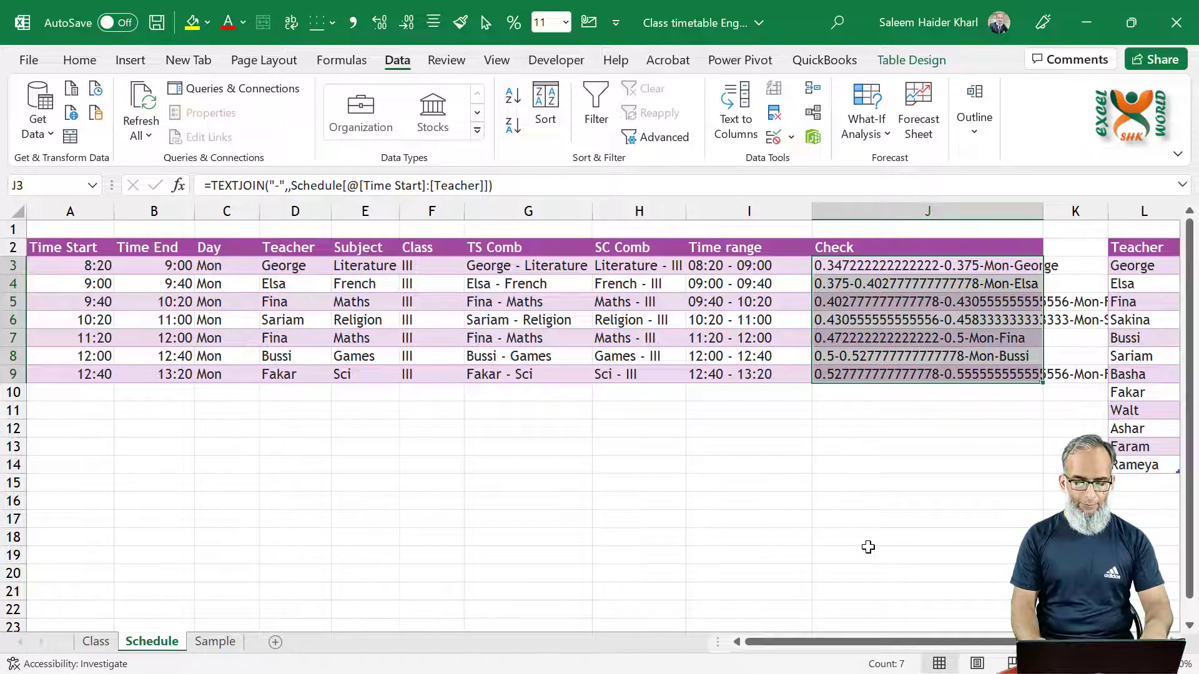
key(ctrl+1)
click(383, 236)
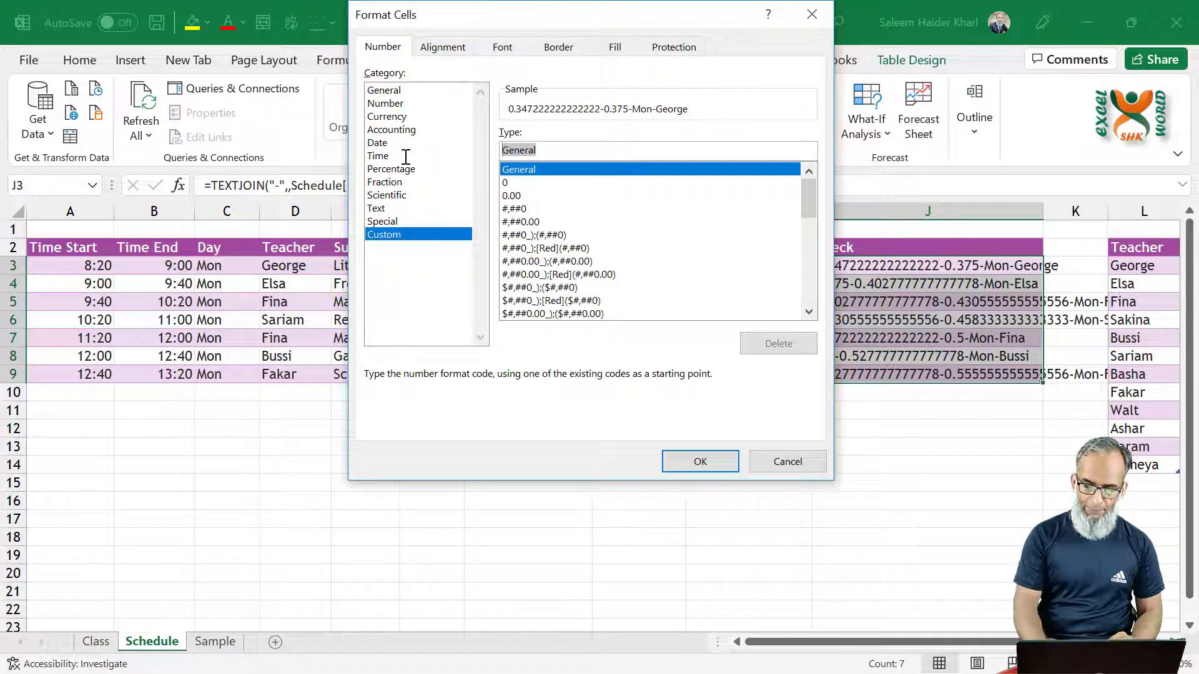
text(;;;)
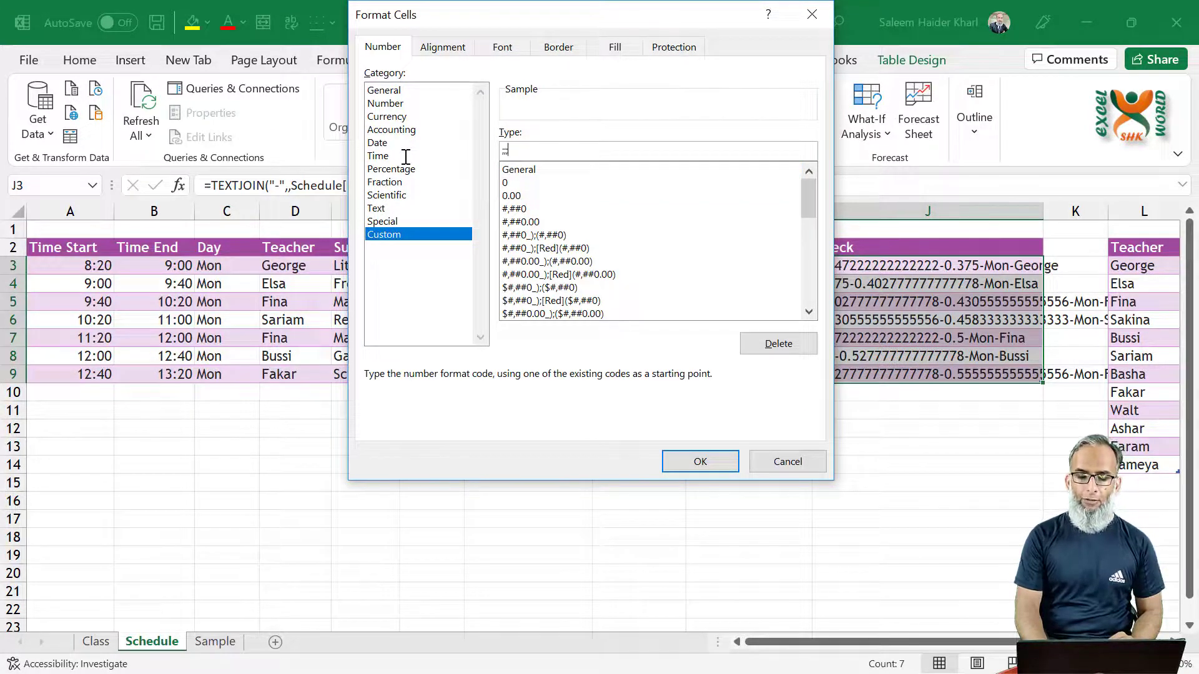
click(695, 463)
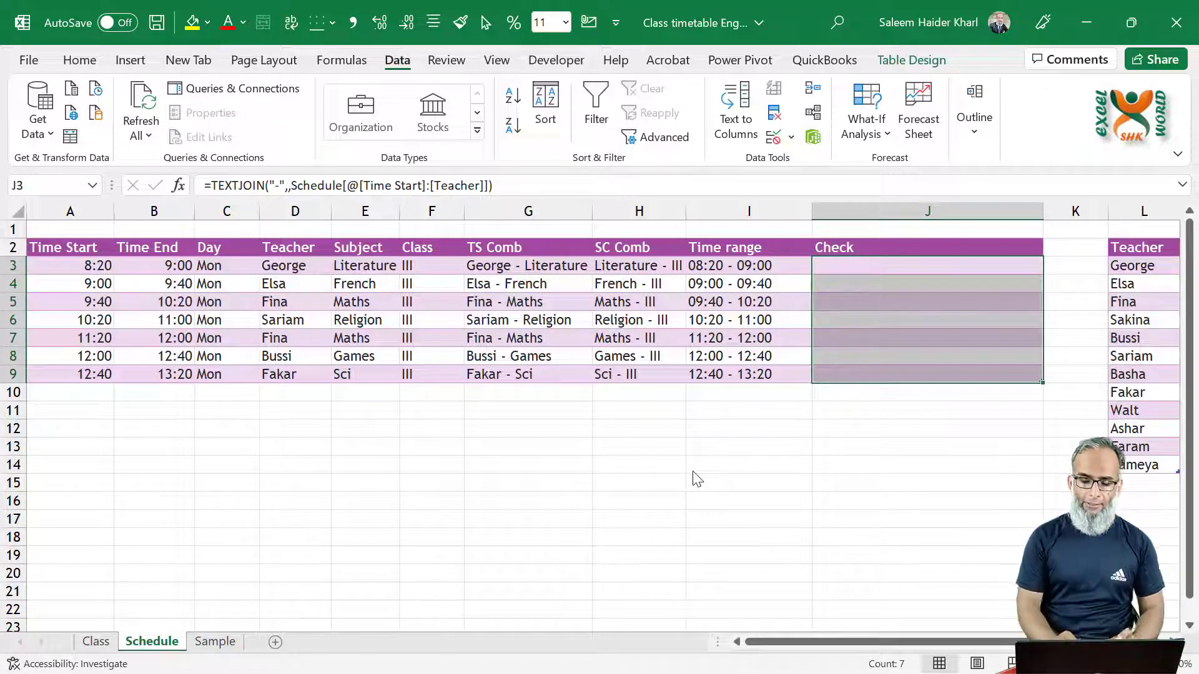
- Add a conditional formatting rule to J3:J9 highlighting duplicate values with Light Red Fill with Dark Red Text
click(81, 60)
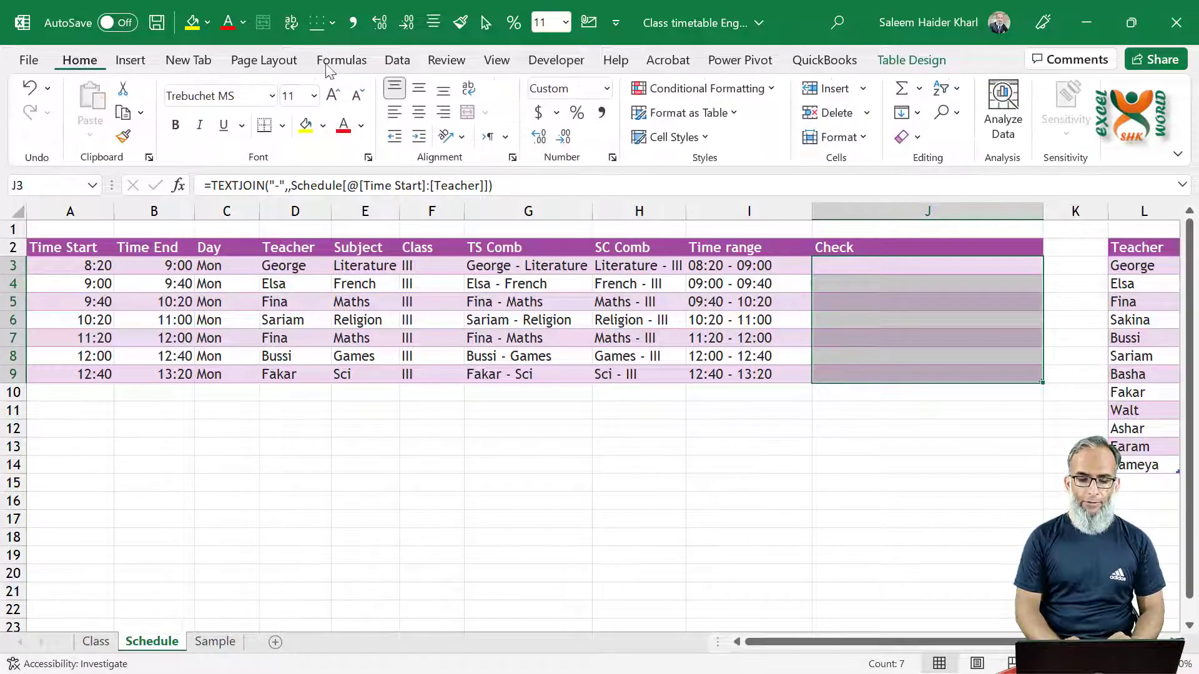
click(707, 89)
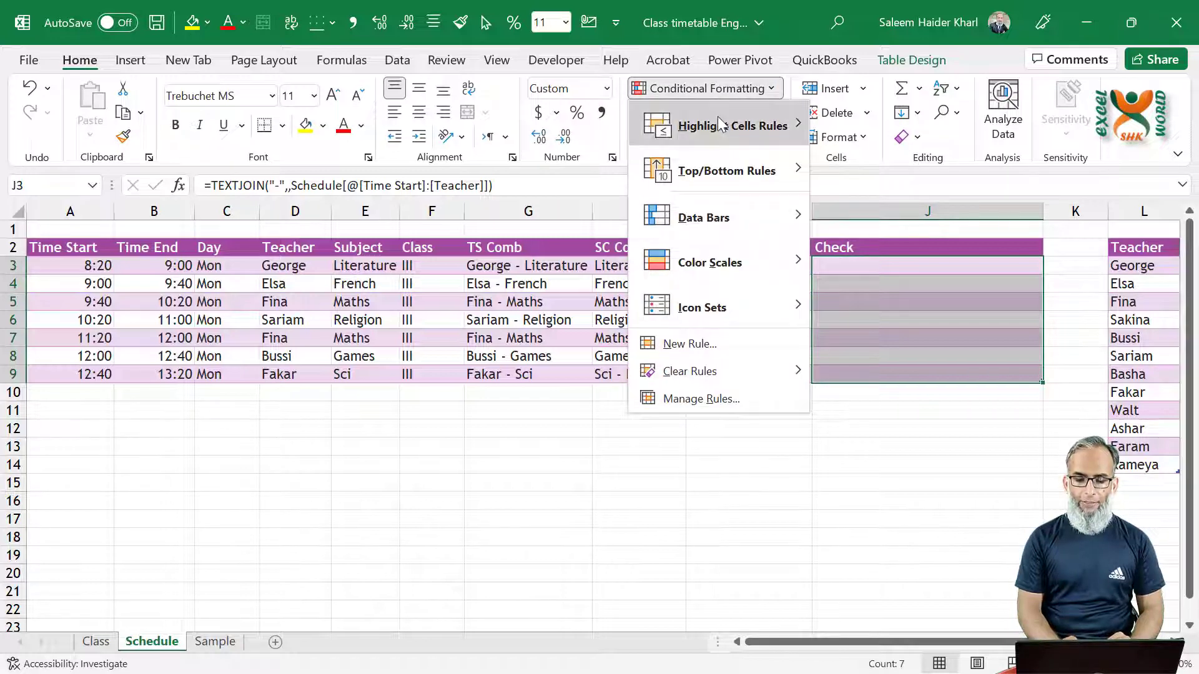
mouse_move(748, 129)
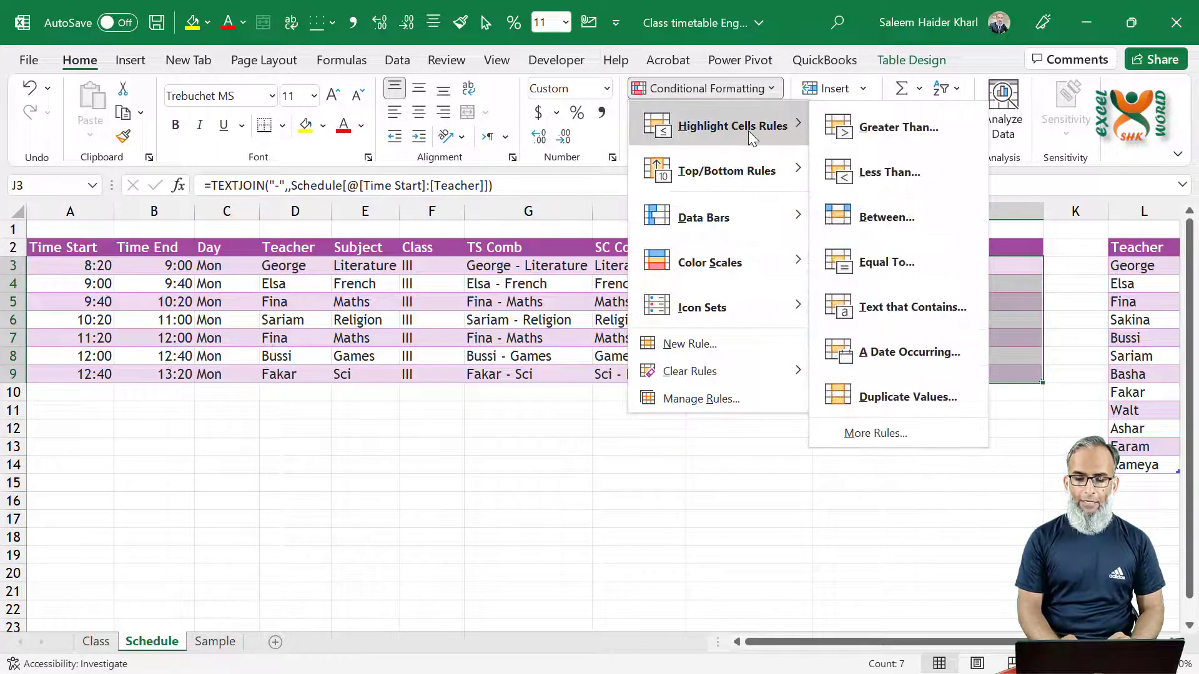
click(881, 399)
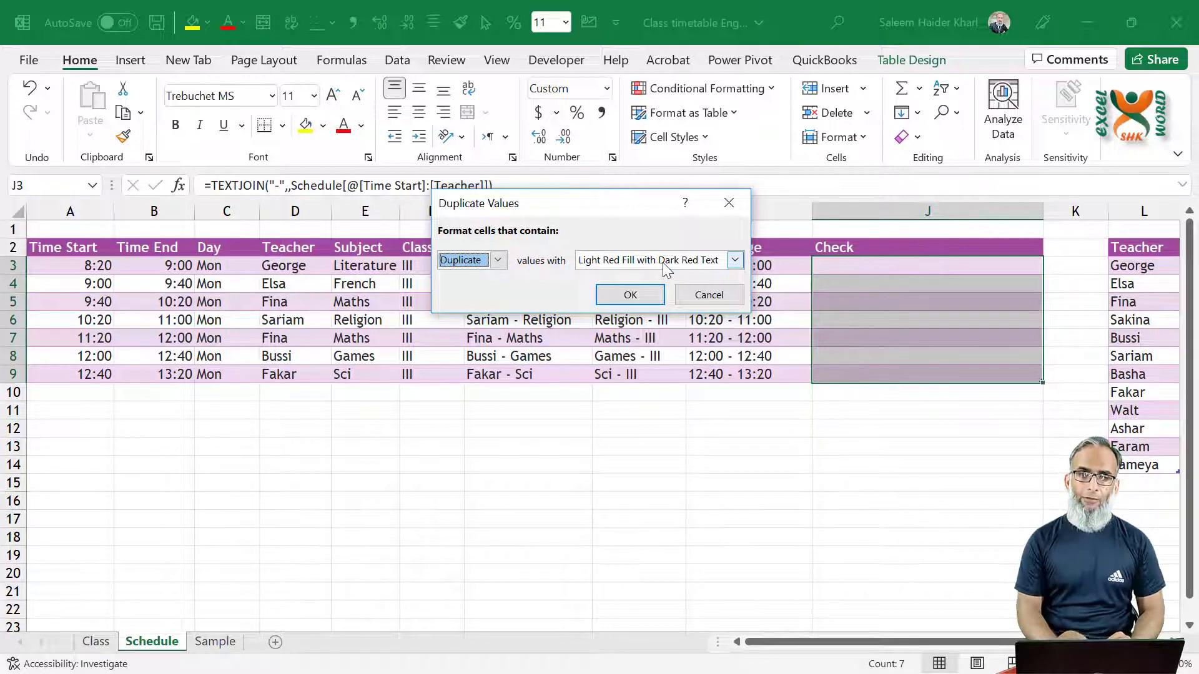
click(639, 297)
click(937, 309)
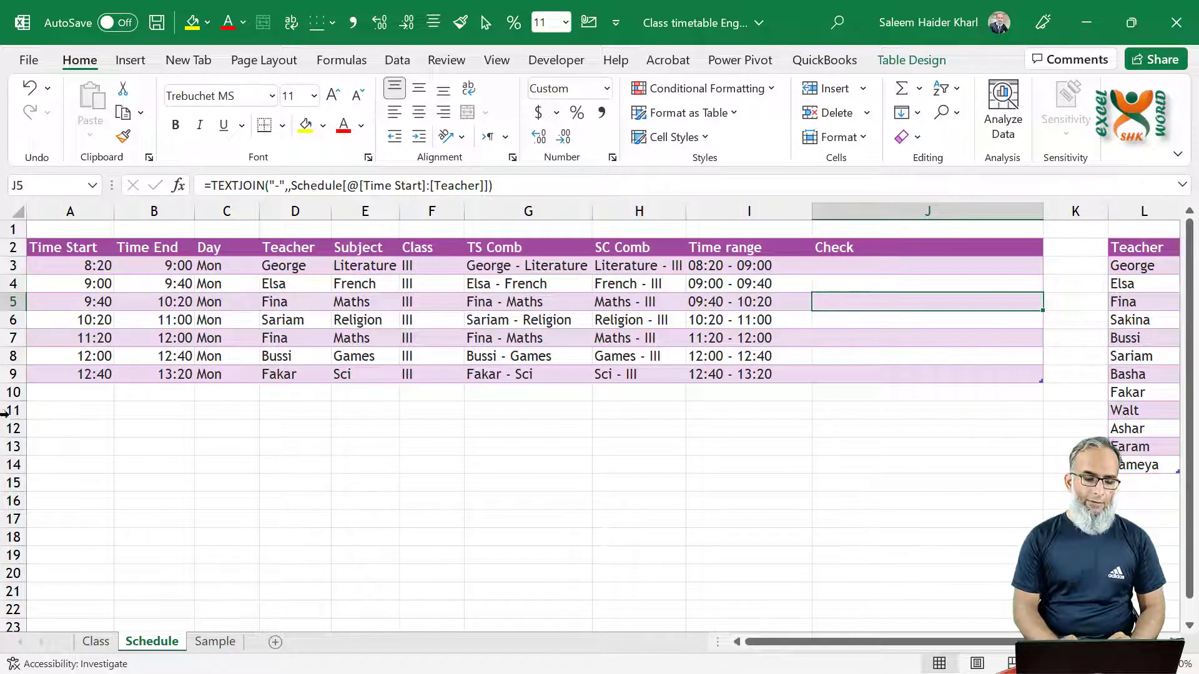
- Copy the start and end times in A3:B9 and paste them directly below the table's last row, from A10
click(70, 265)
key(shift+Right)
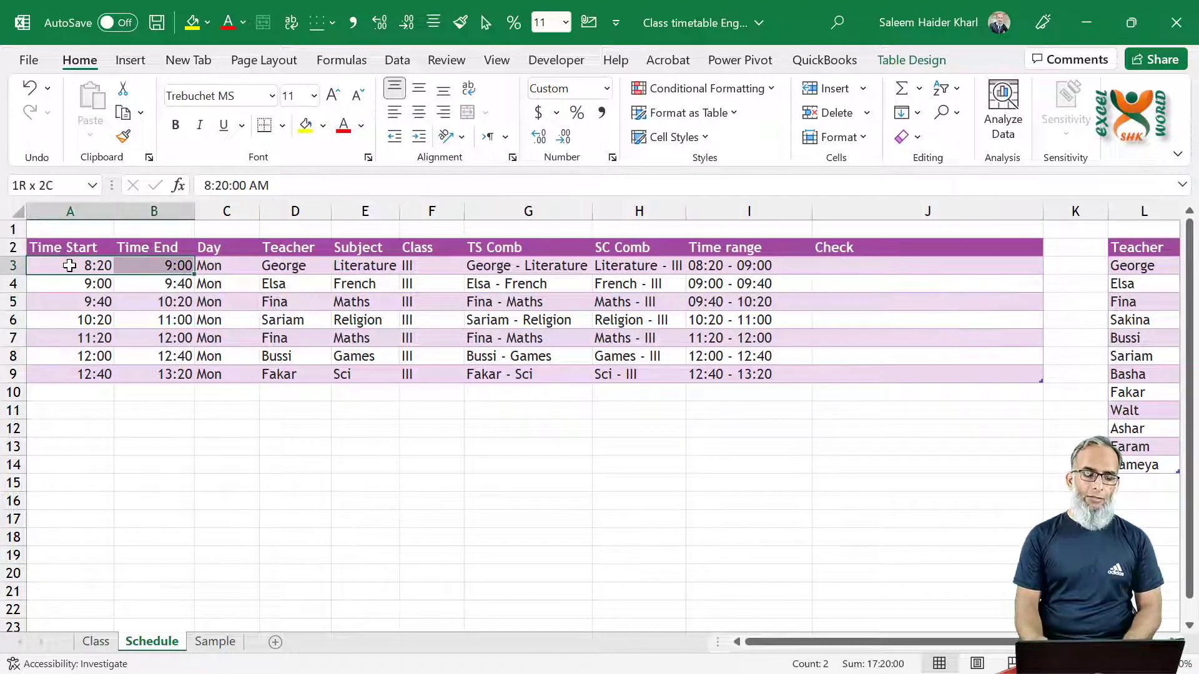
key(shift+Down)
key(shift+Down)
key(shift+Down)
key(shift+Down)
key(shift+Down)
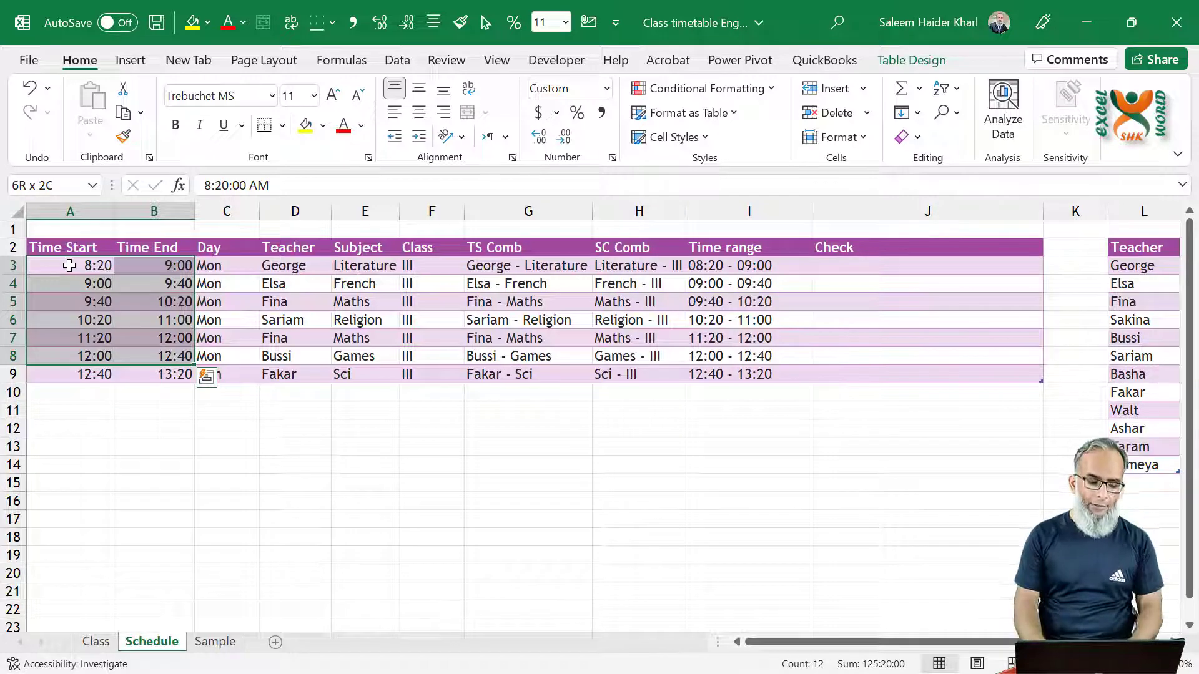
key(shift+Down)
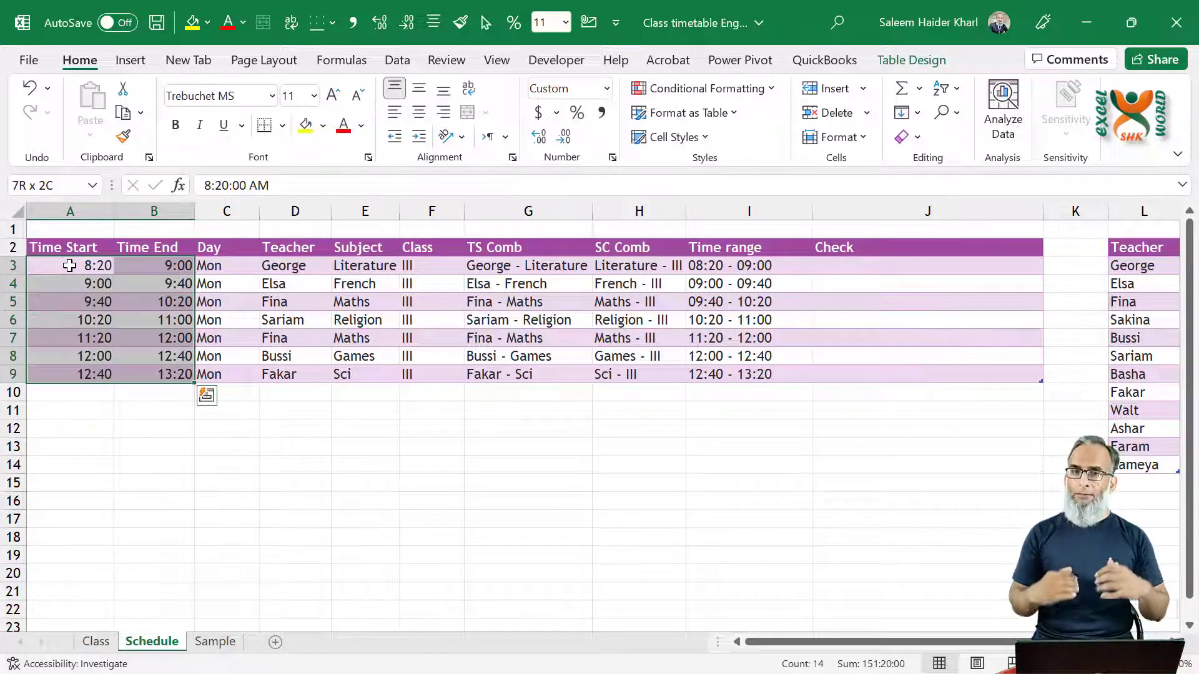
key(ctrl+c)
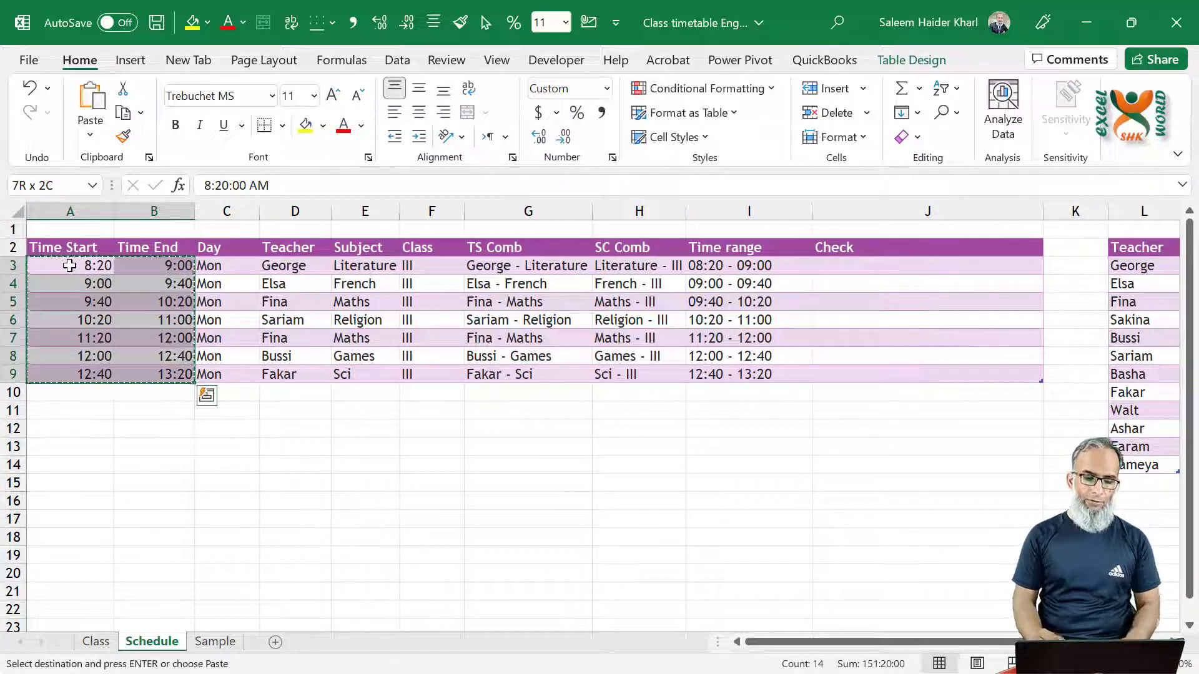
key(Down)
key(Down)
key(Down)
key(Down)
key(Down)
key(Down)
key(Down)
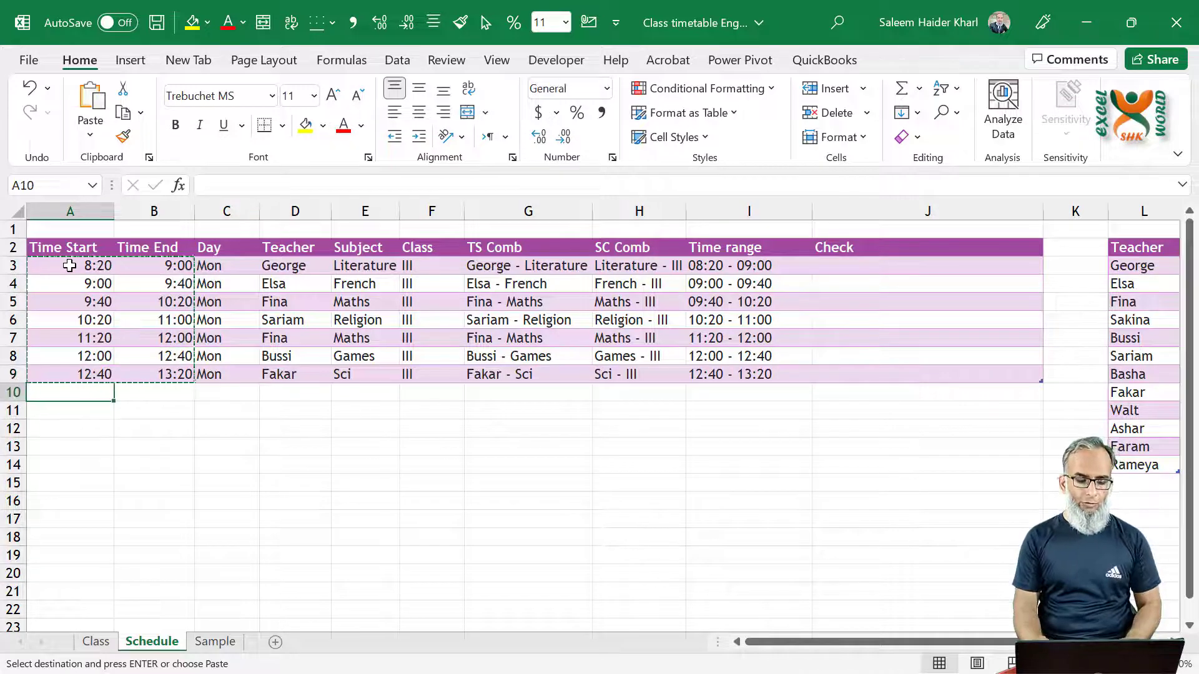
key(ctrl+v)
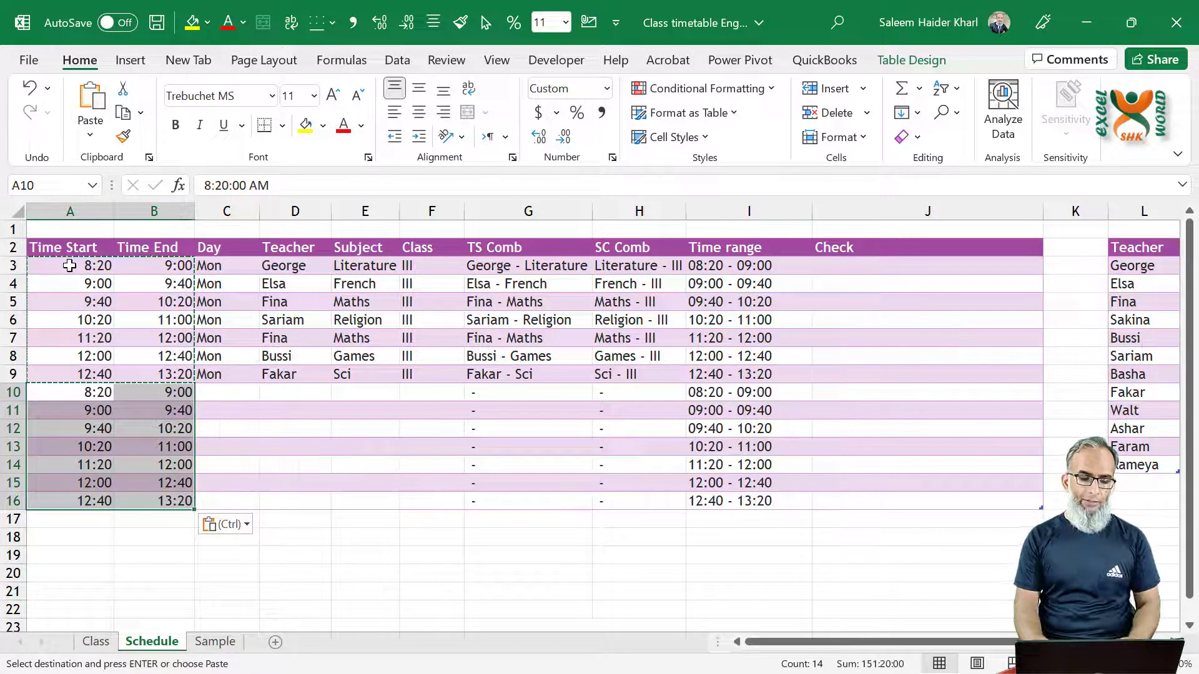
- Examine the cells and extended formulas across new row 11, from Time Start to Check, and clear the copy selection
key(Down)
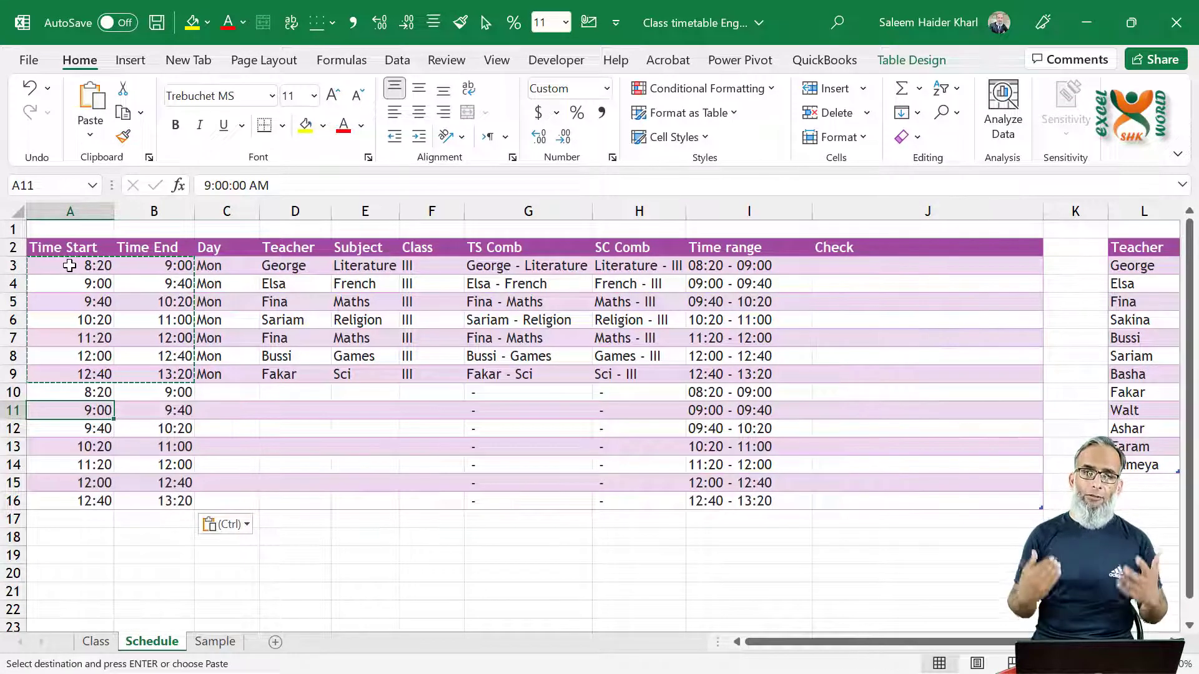
key(Right)
key(Right)
key(Right)
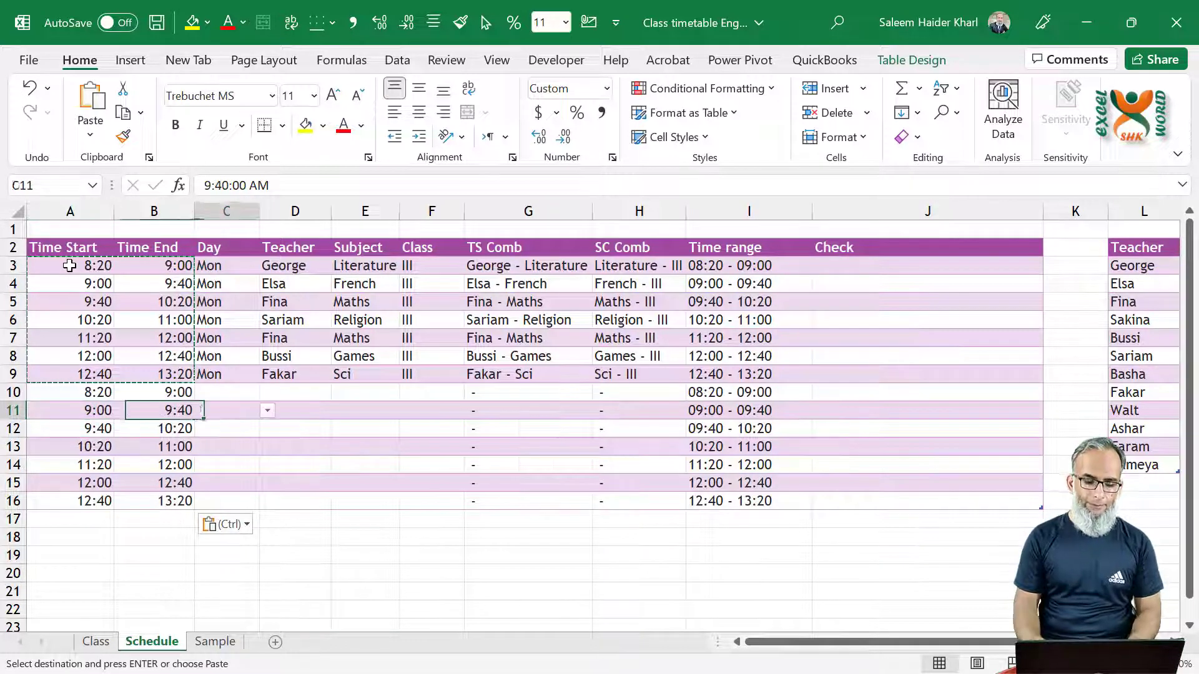
key(Right)
key(Right)
key(Right)
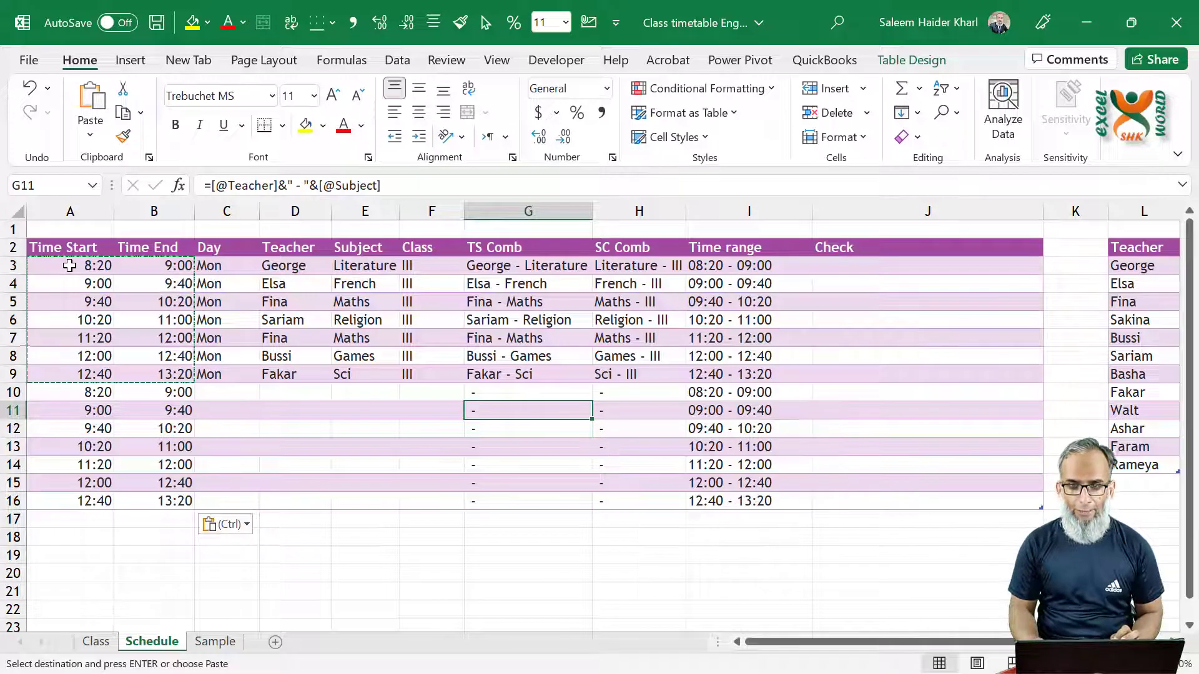
key(Right)
key(Right)
key(Right)
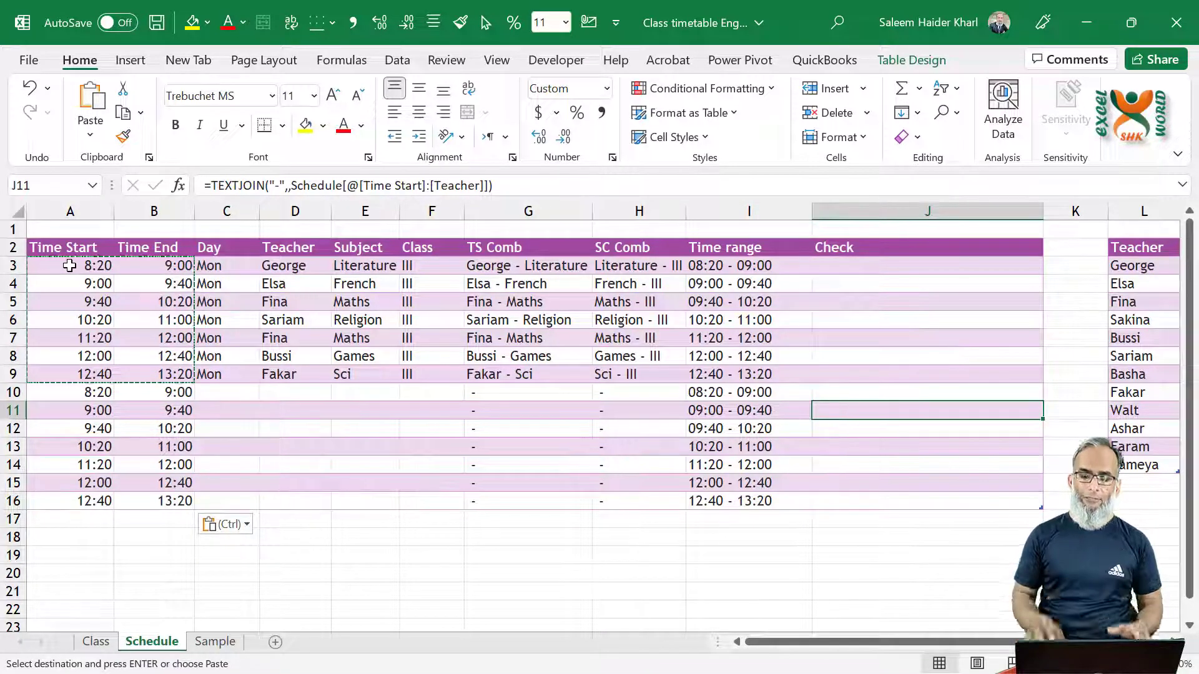
key(Escape)
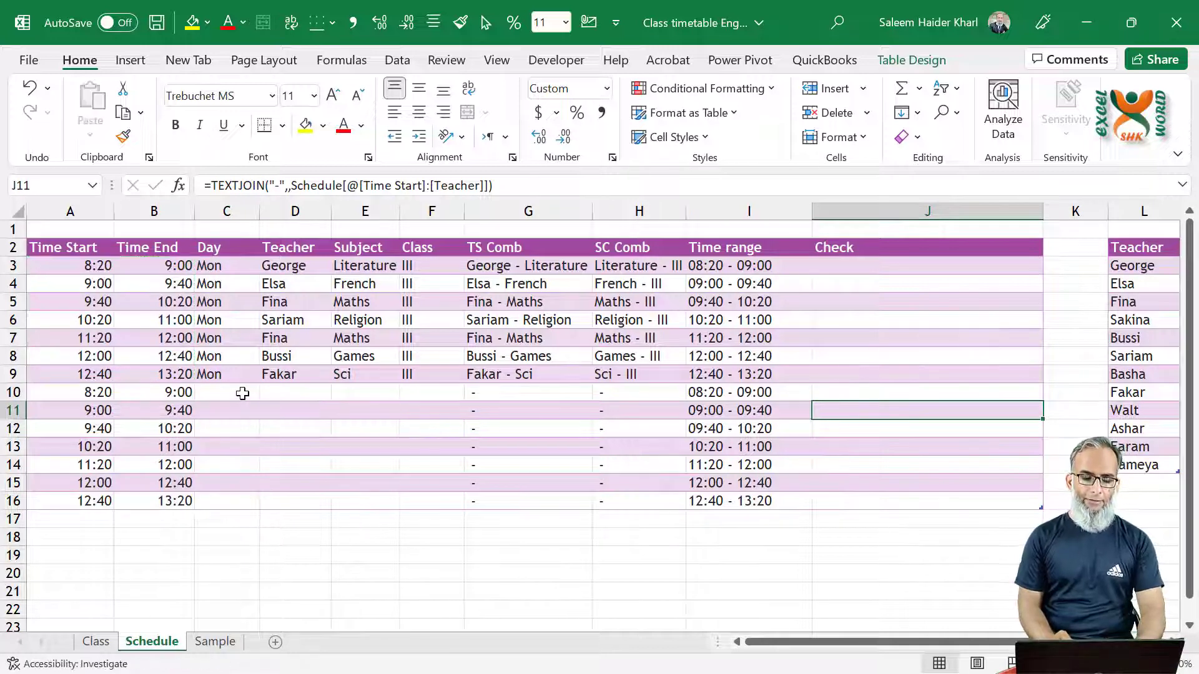
- Set row 10's Day to Mon and its Teacher to the same one as row 3, and inspect Check cells J3 and J10
click(245, 392)
click(269, 395)
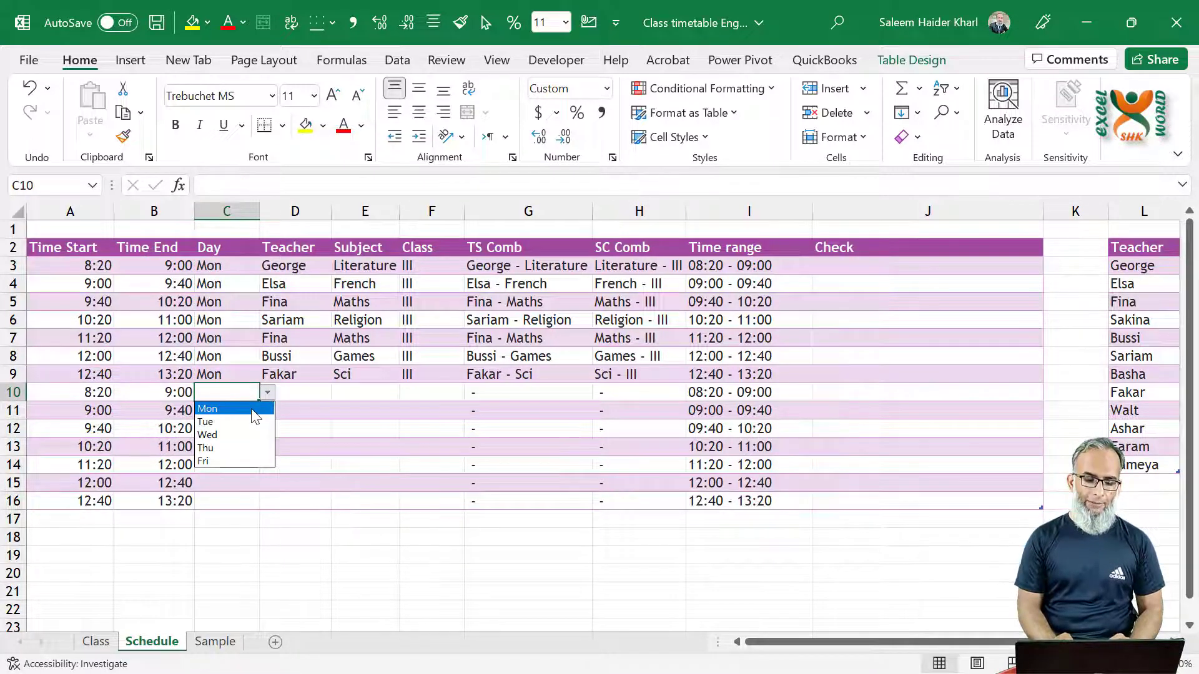
click(253, 407)
click(307, 394)
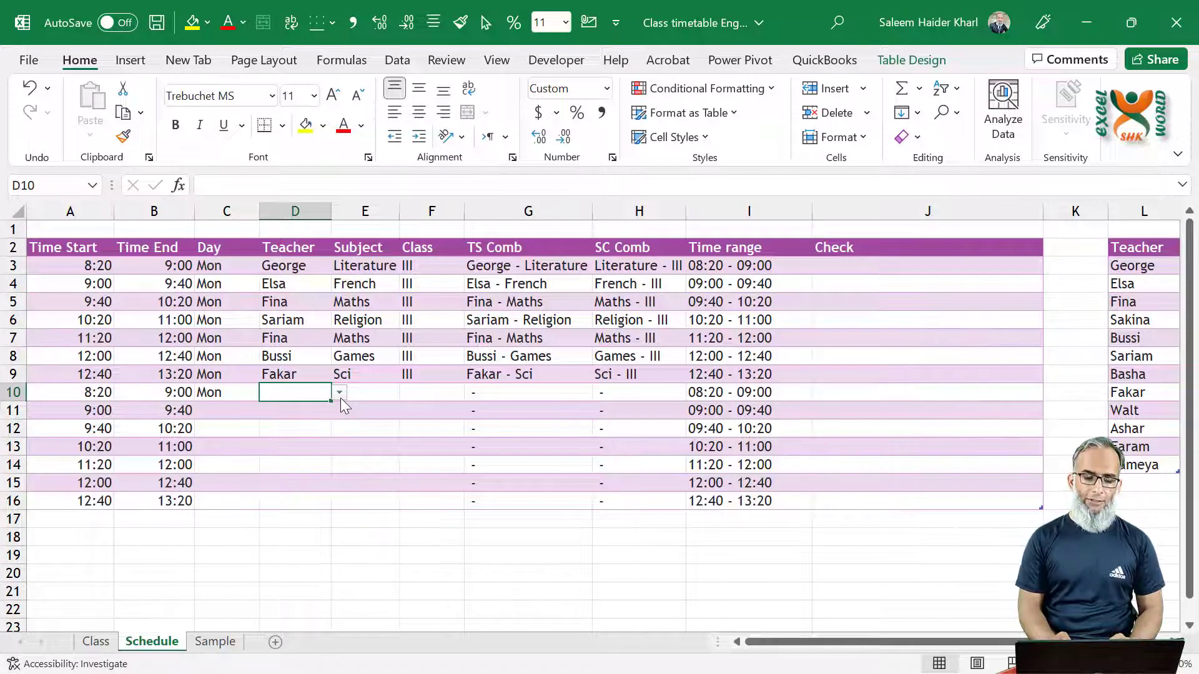
click(340, 397)
click(316, 415)
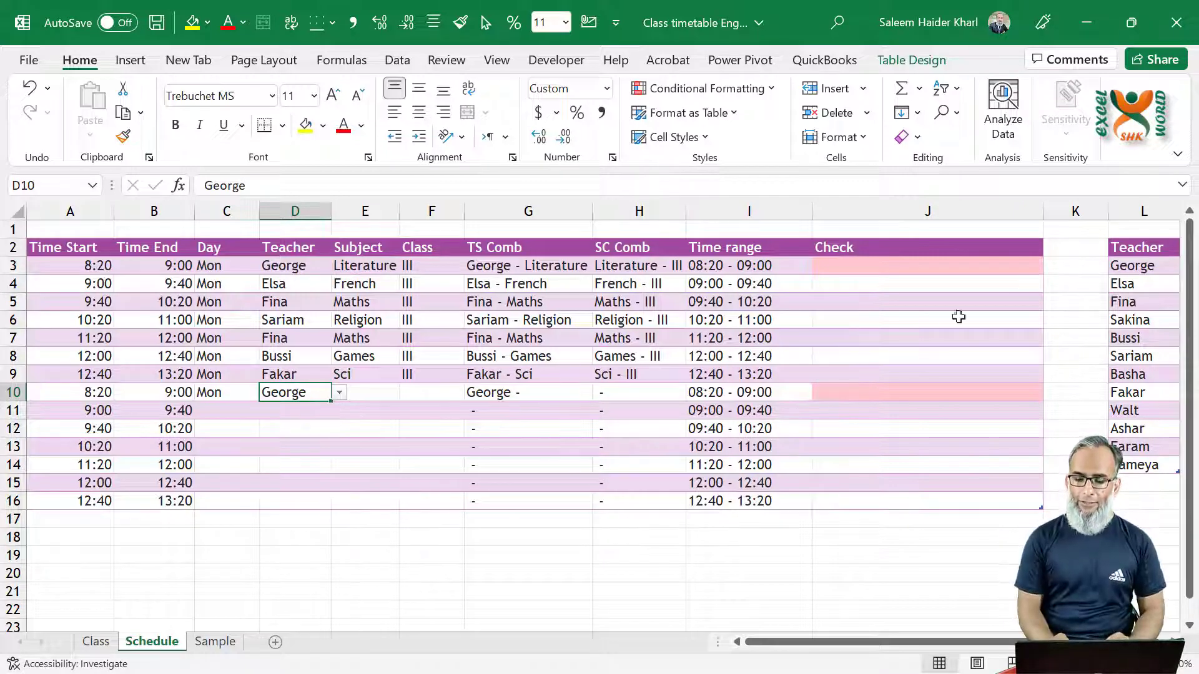
click(897, 264)
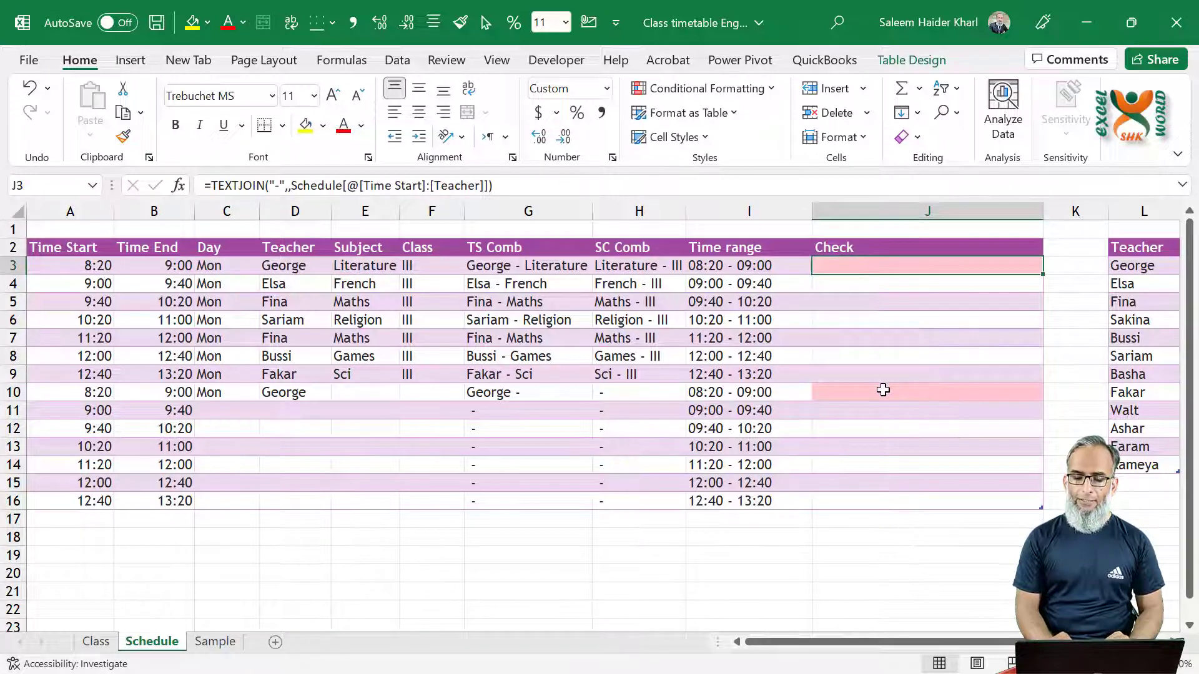
click(883, 392)
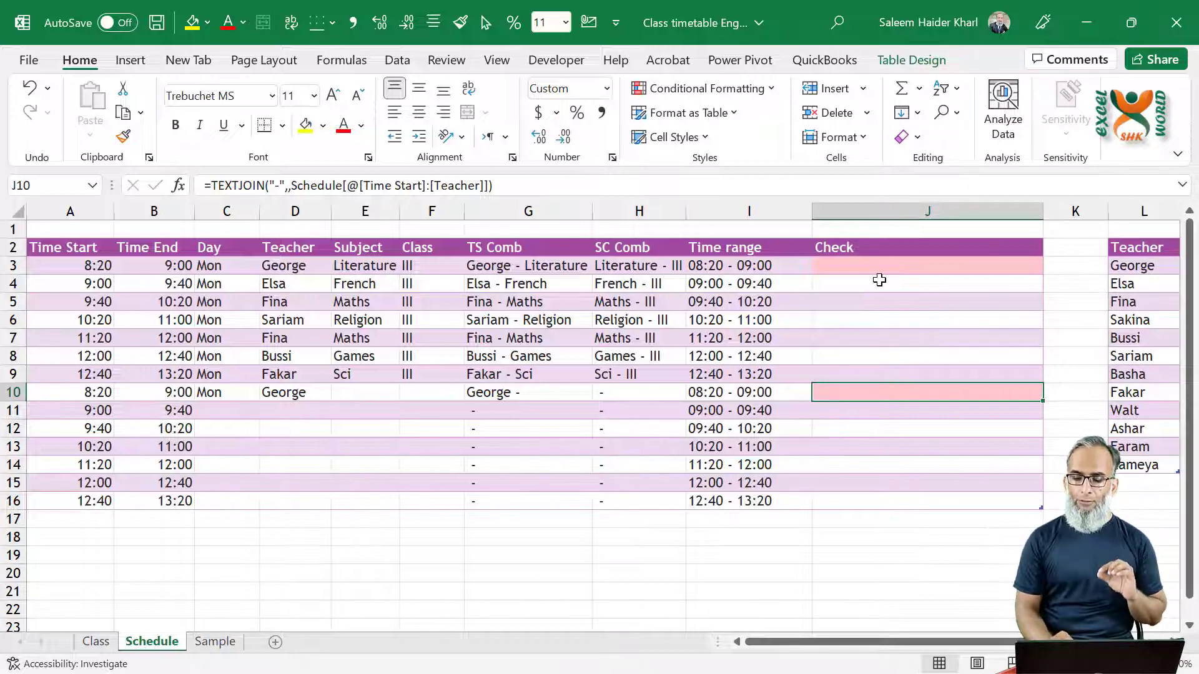
- Turn off banded rows in the Schedule table's style options
click(907, 61)
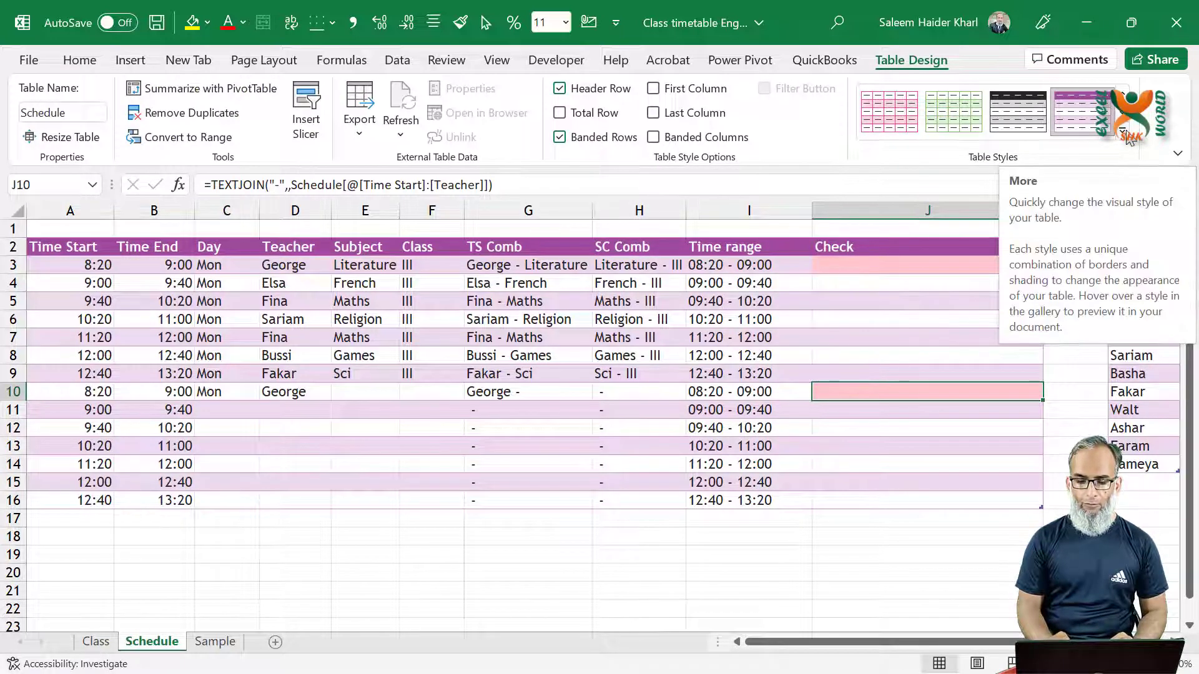
click(564, 137)
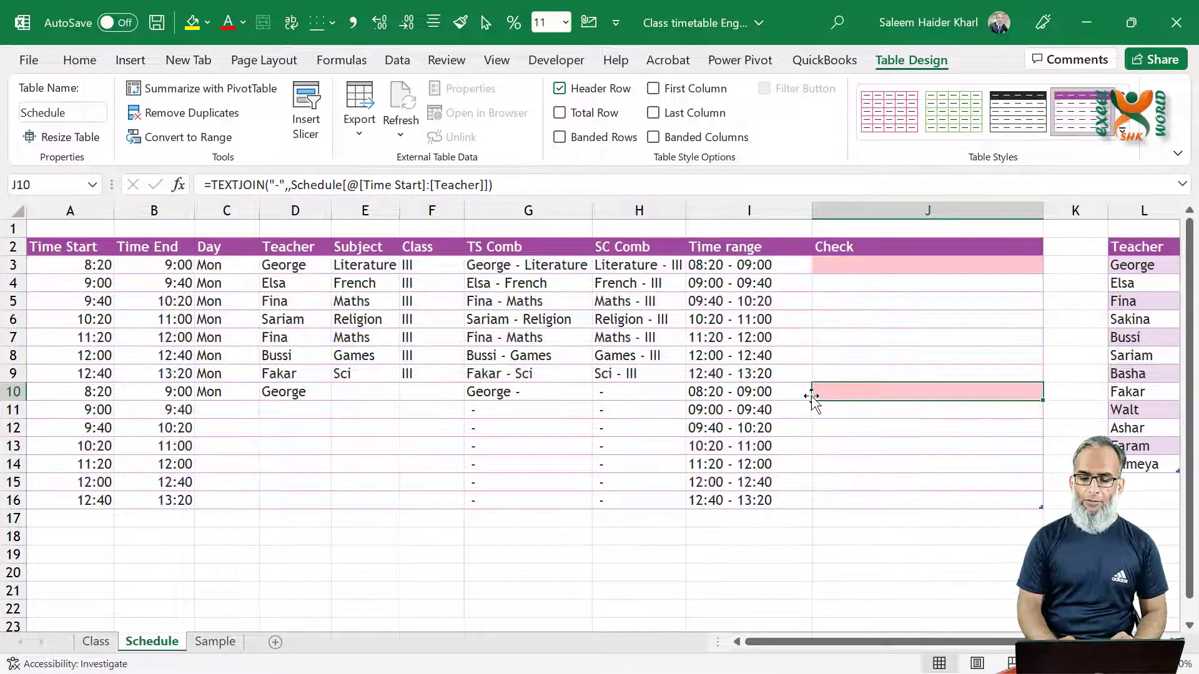
click(753, 373)
click(893, 319)
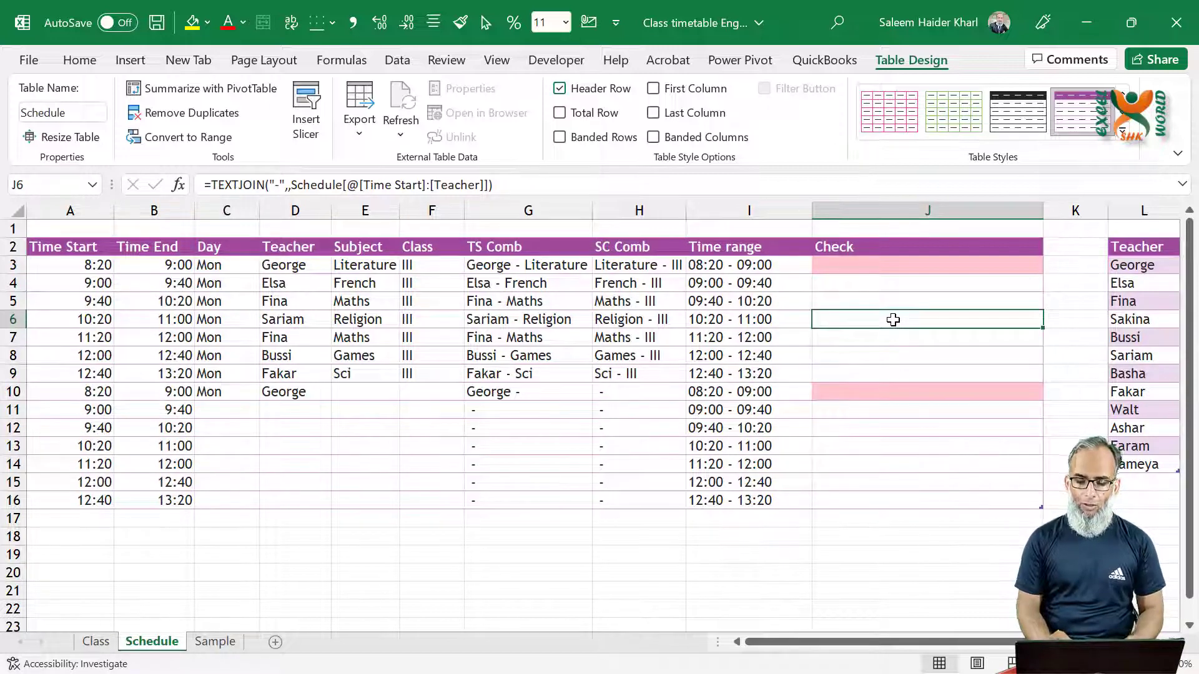
- Add filter buttons to the Schedule table and filter the Check column by the light red cell color
key(ctrl+shift+l)
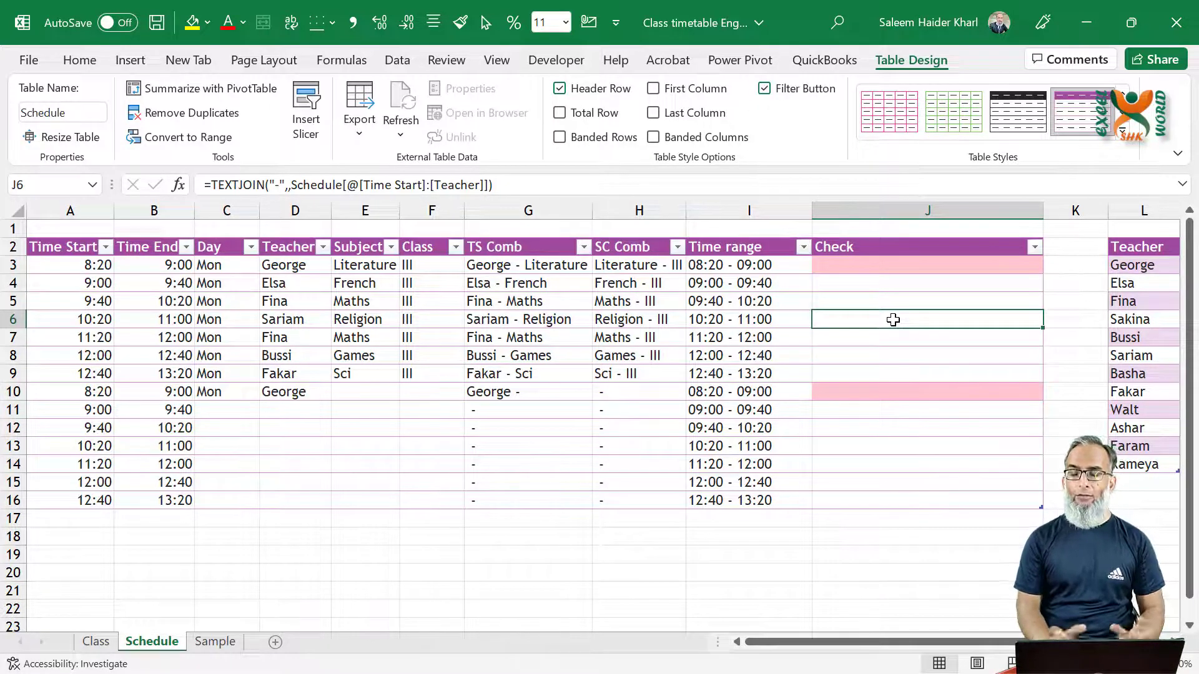
click(1034, 248)
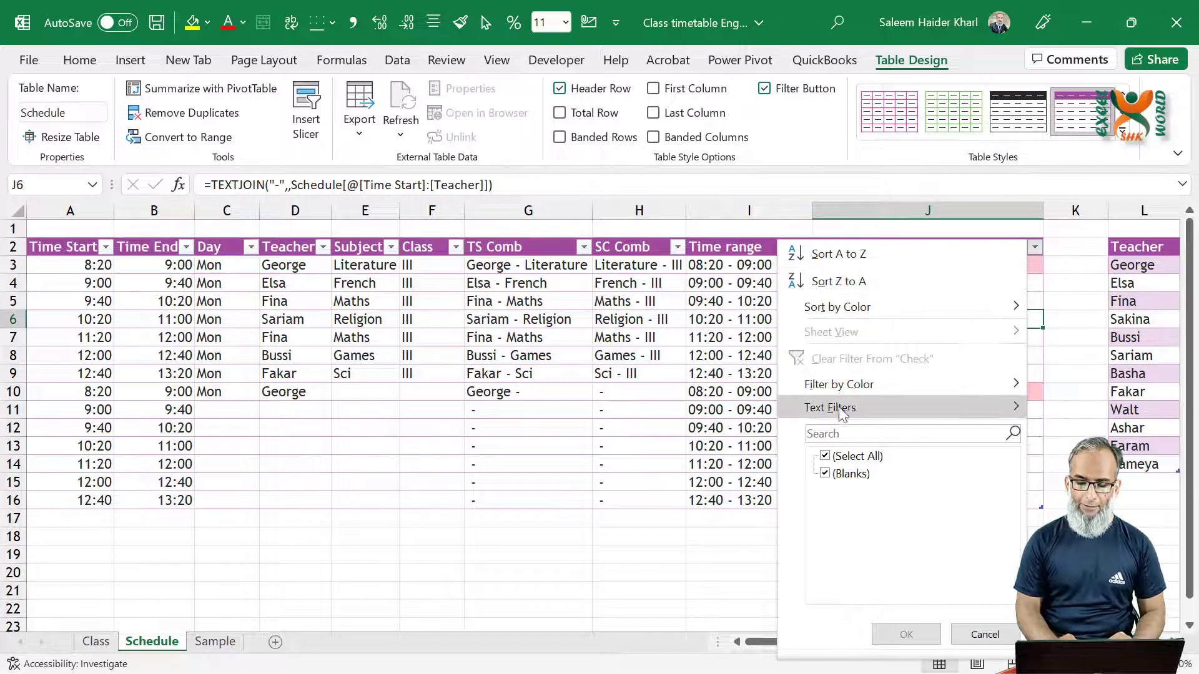
mouse_move(1024, 407)
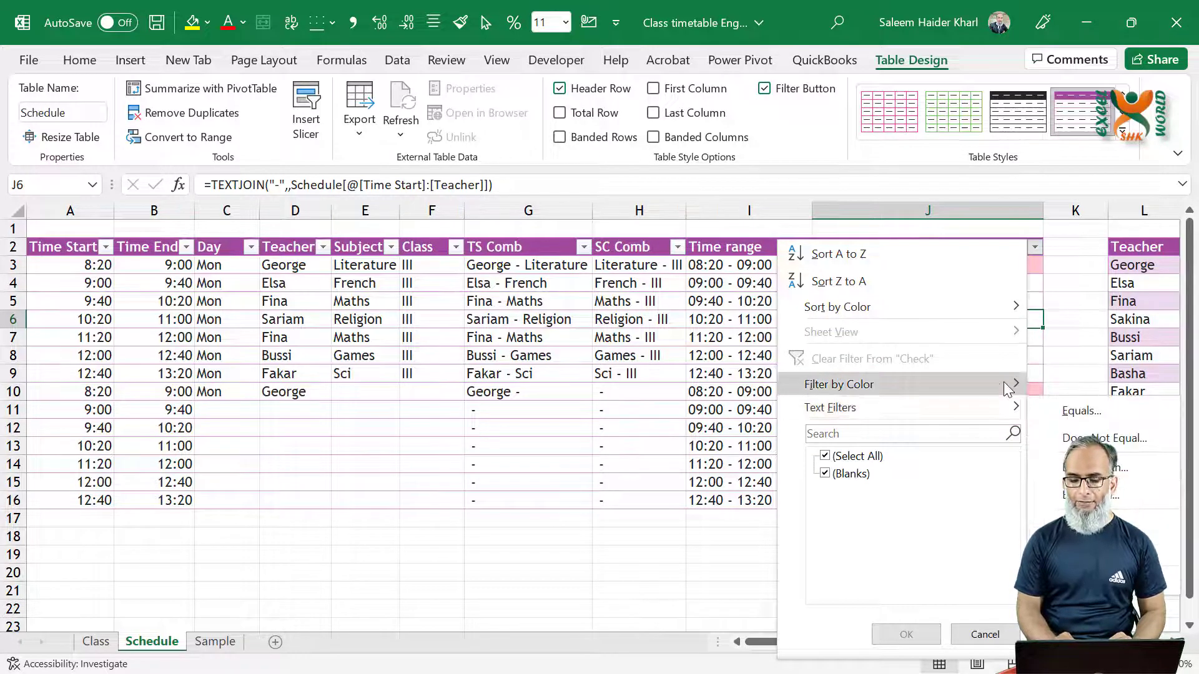
mouse_move(1011, 384)
click(1067, 405)
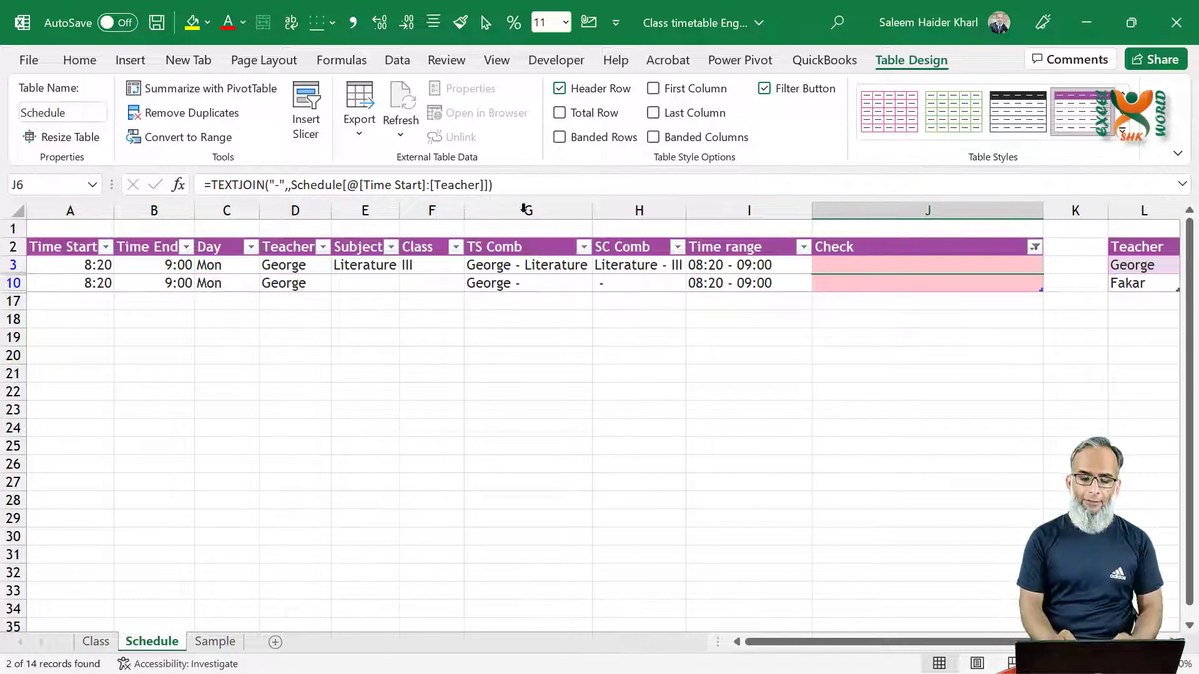
- Resolve the double booking by changing the teacher in D10 to the third one in the dropdown list
click(326, 287)
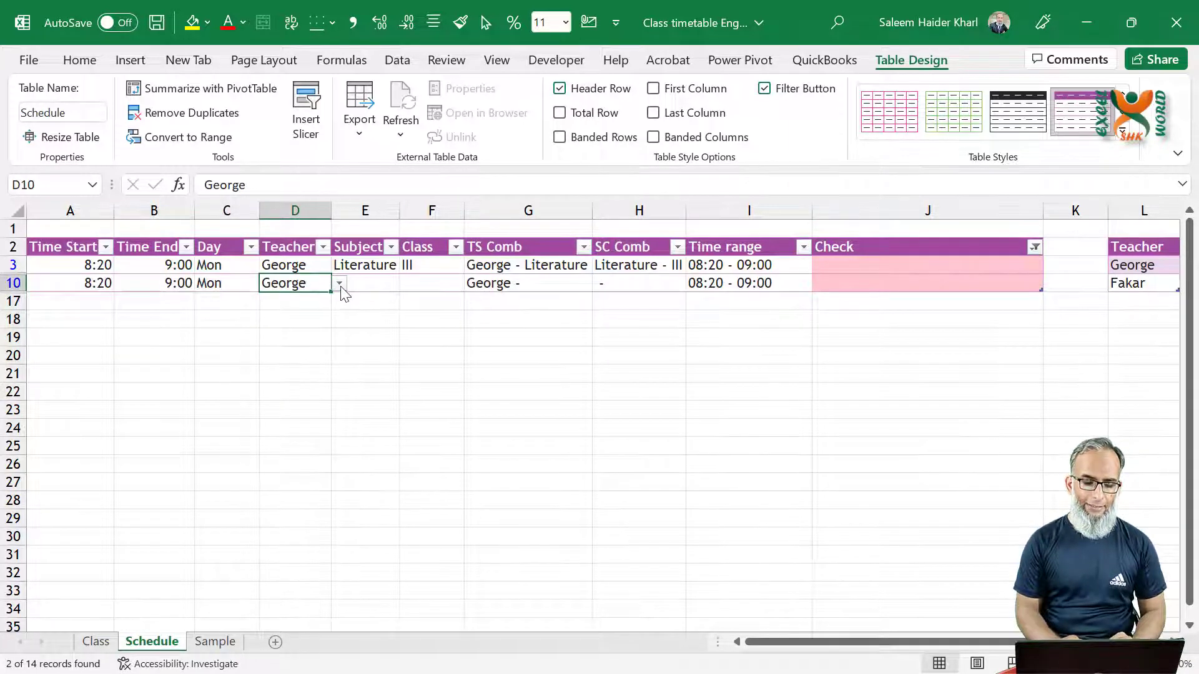
click(339, 284)
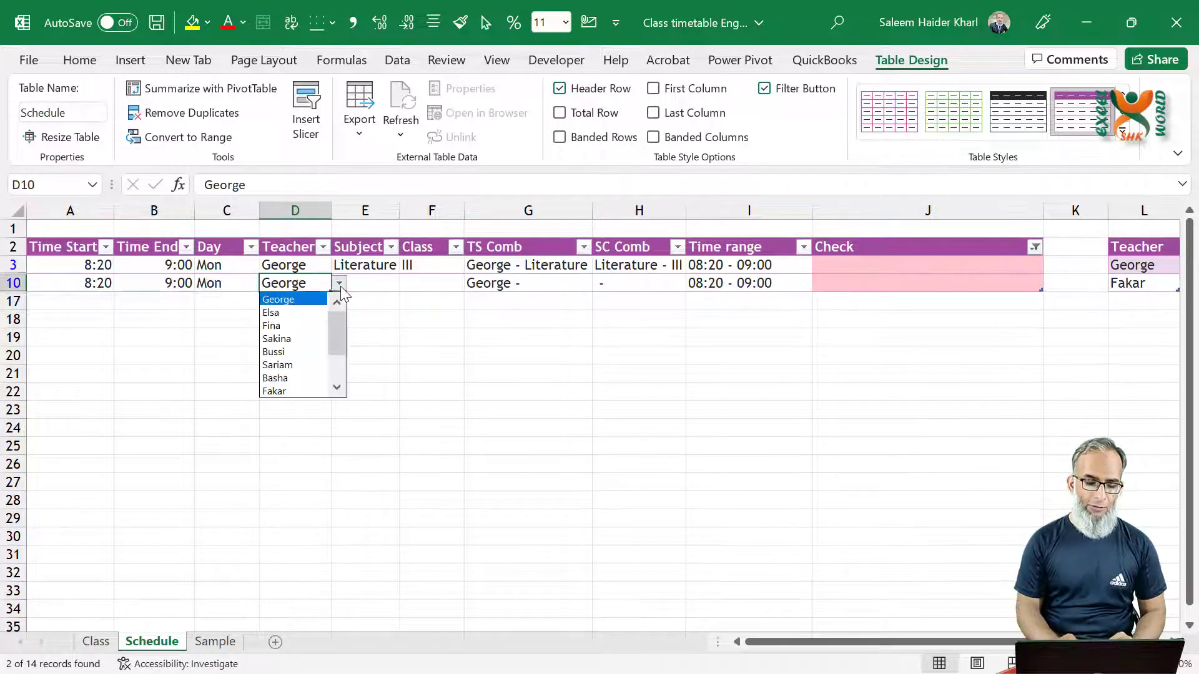
click(293, 325)
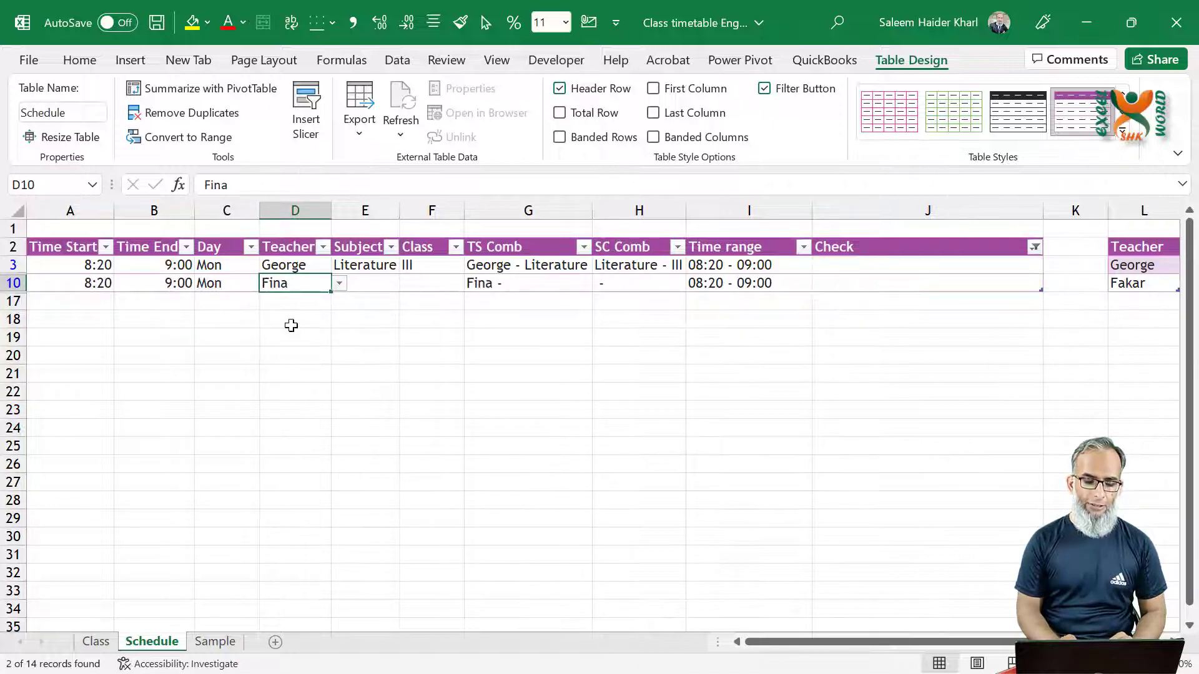
- Clear the color filter from the Check column
click(1035, 247)
click(857, 360)
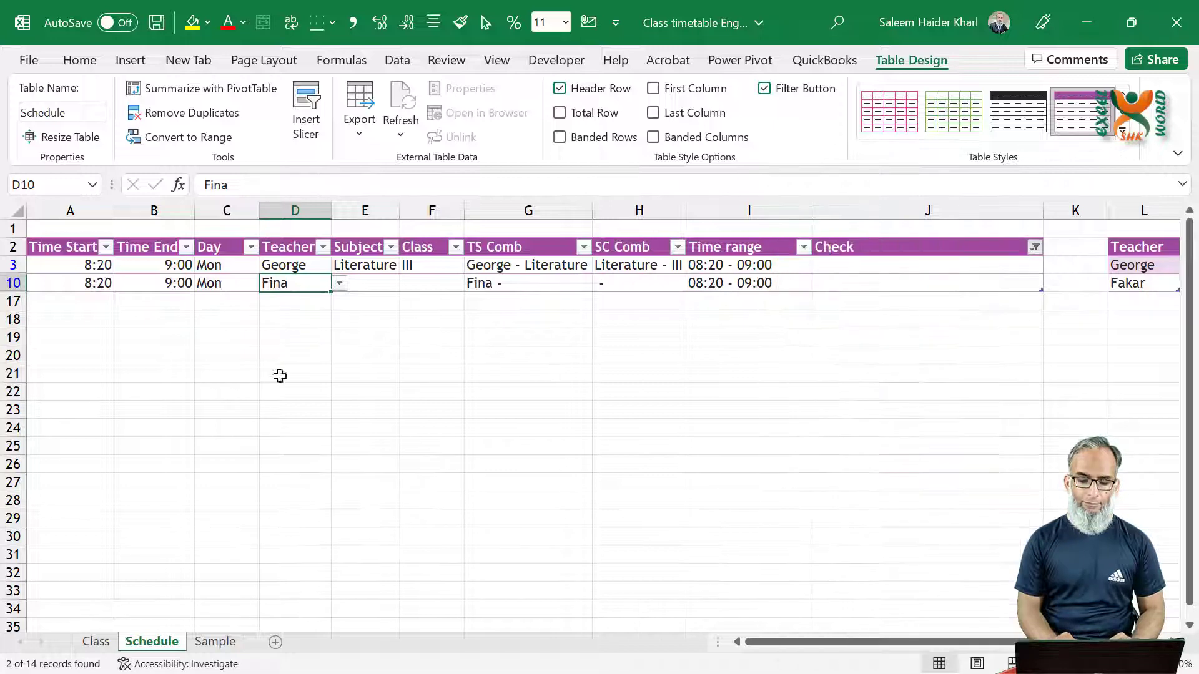
click(229, 431)
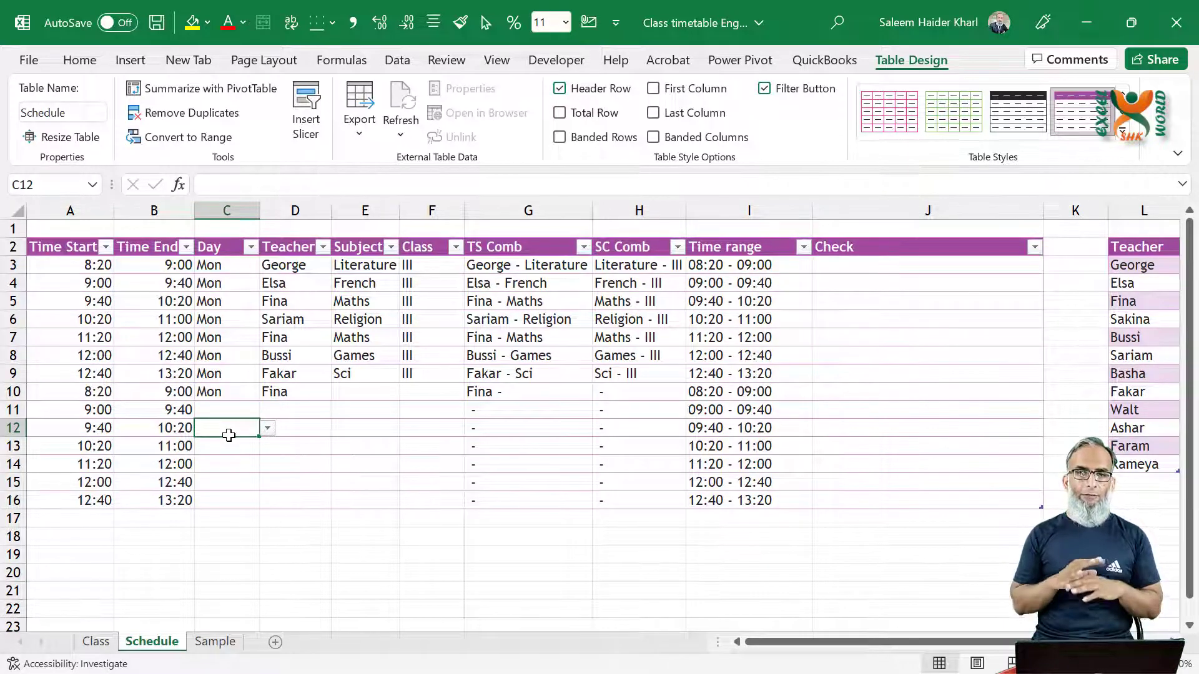
- Add a new teacher's name in L15, directly below the last entry of the Teacher list
click(1160, 486)
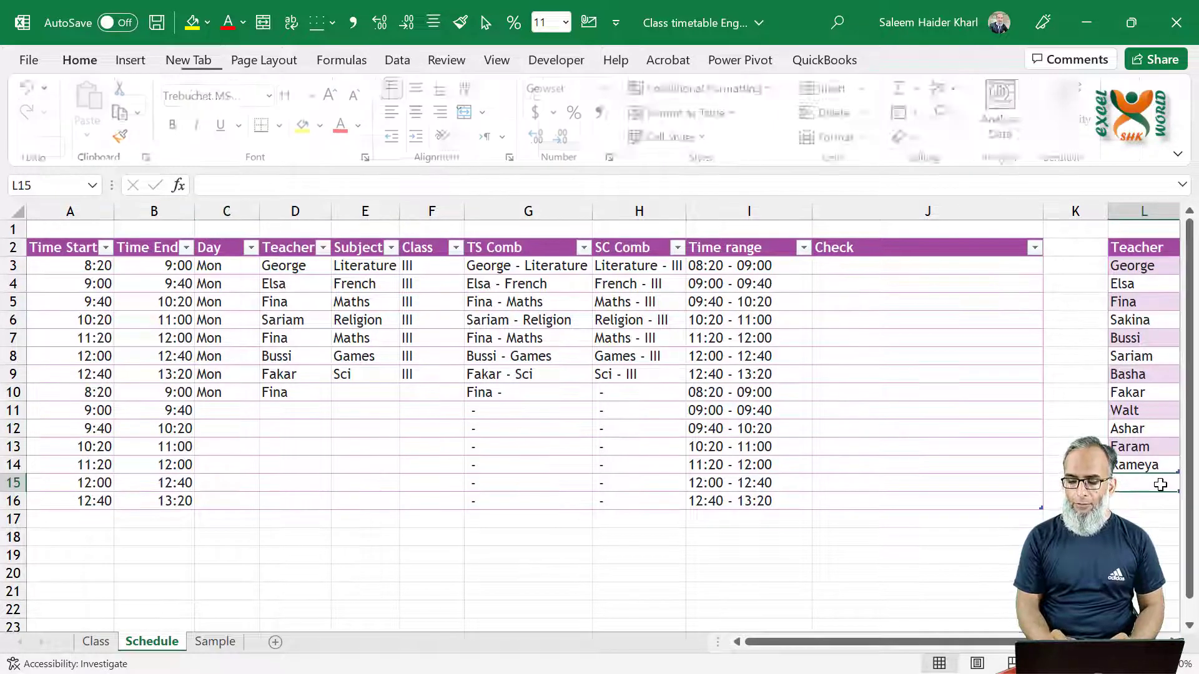
key(Right)
key(Right)
key(Right)
key(Right)
key(Right)
scroll(1159, 484, right, 2)
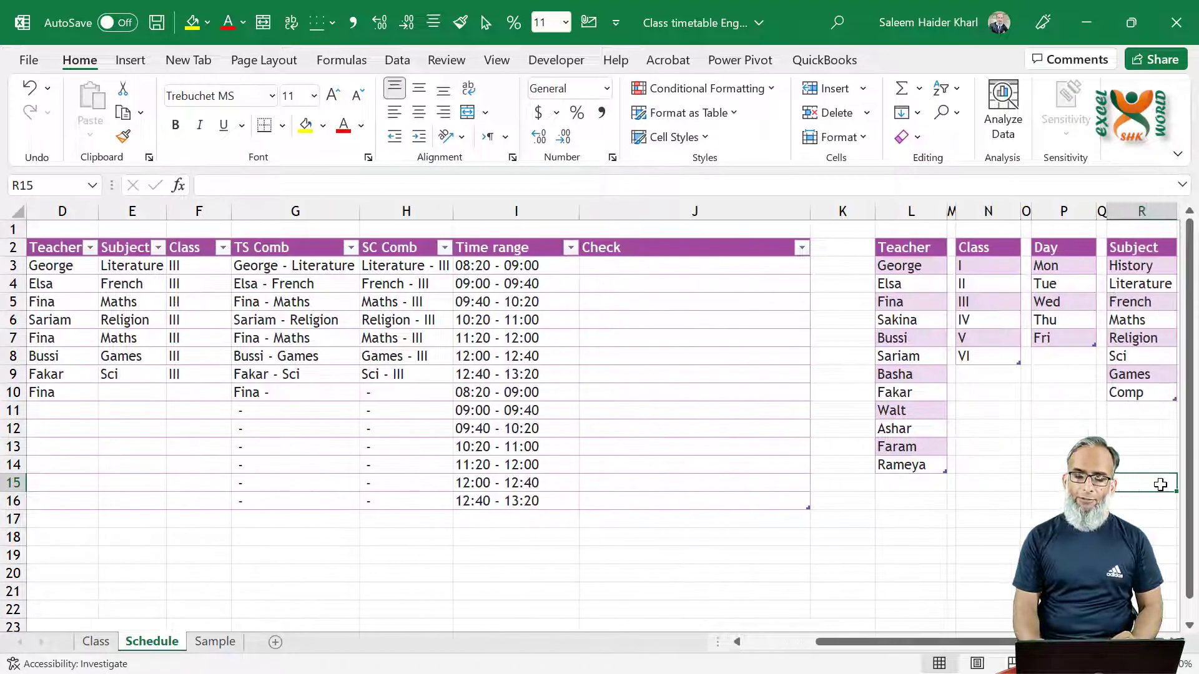
key(Left)
key(Left)
key(Left)
key(Left)
key(Left)
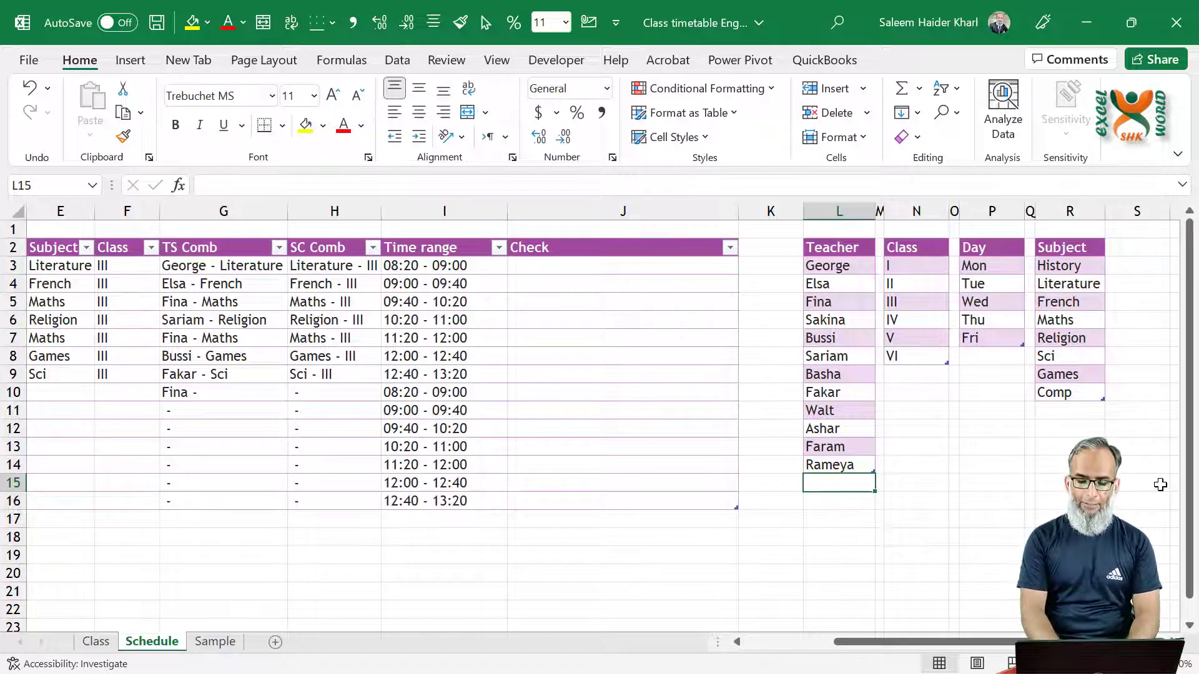
text(Aslam)
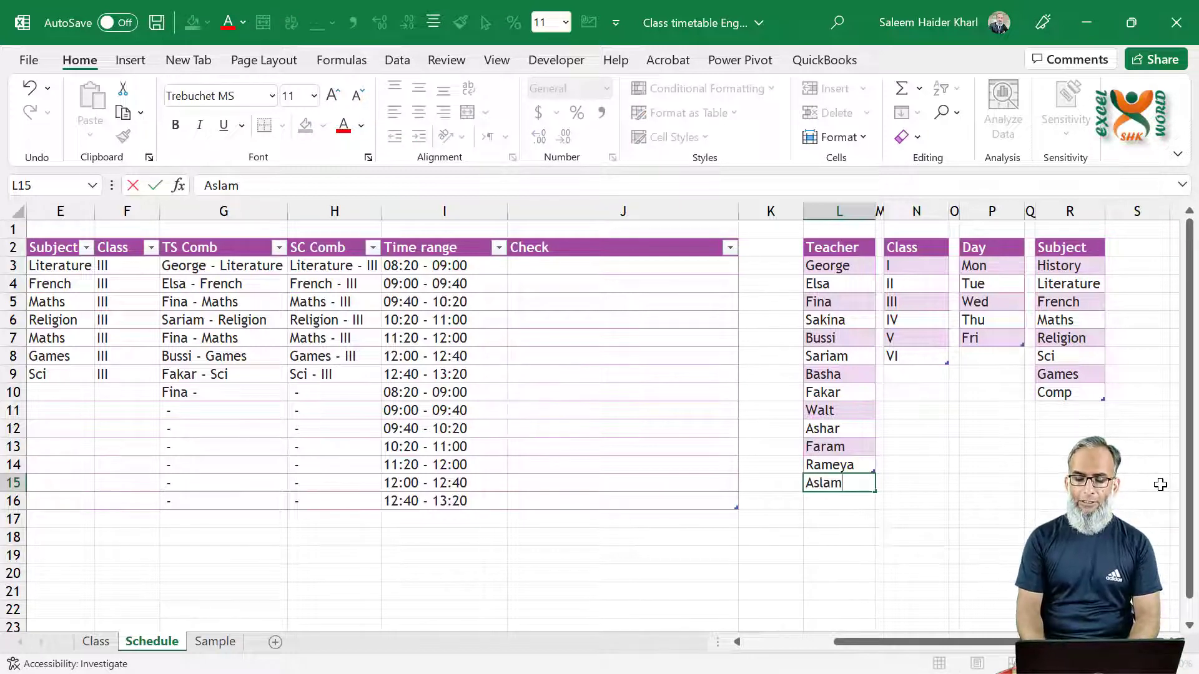
key(Return)
- Check the teacher dropdown in D16 of the Schedule table for the newly added name, leaving the cell empty
key(Left)
key(Left)
key(Left)
key(Left)
key(Left)
key(Left)
key(Left)
key(Left)
key(Left)
key(Left)
key(Left)
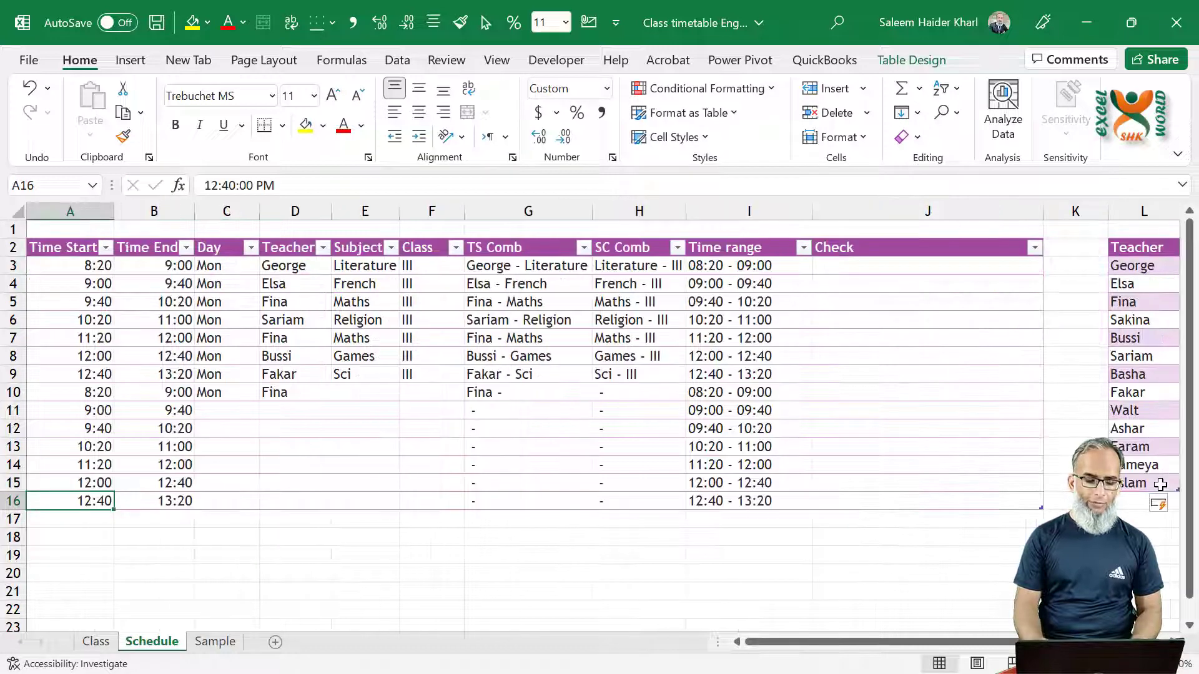
key(Right)
click(310, 500)
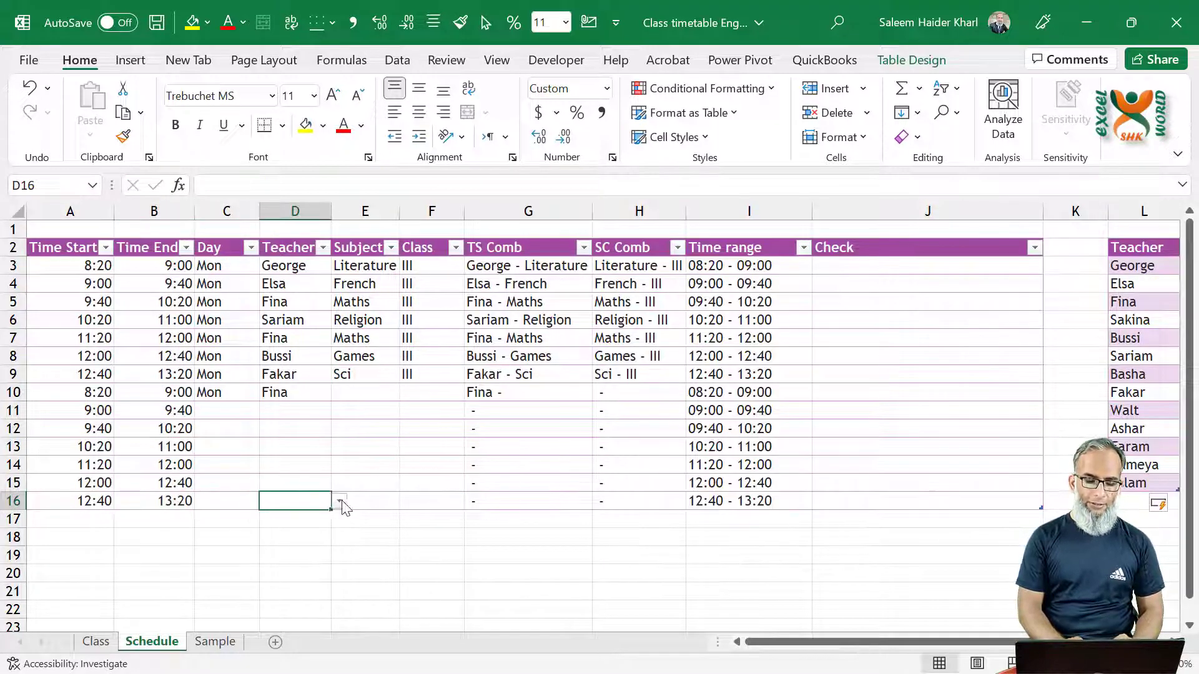
click(340, 502)
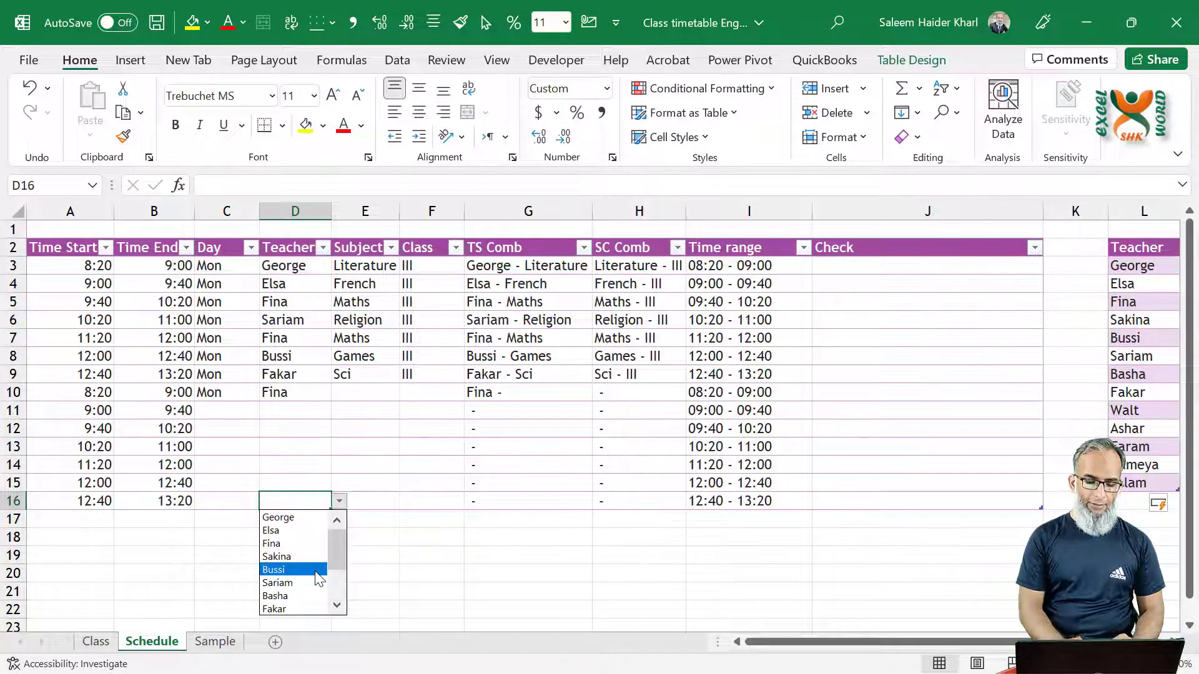
scroll(325, 584, down, 2)
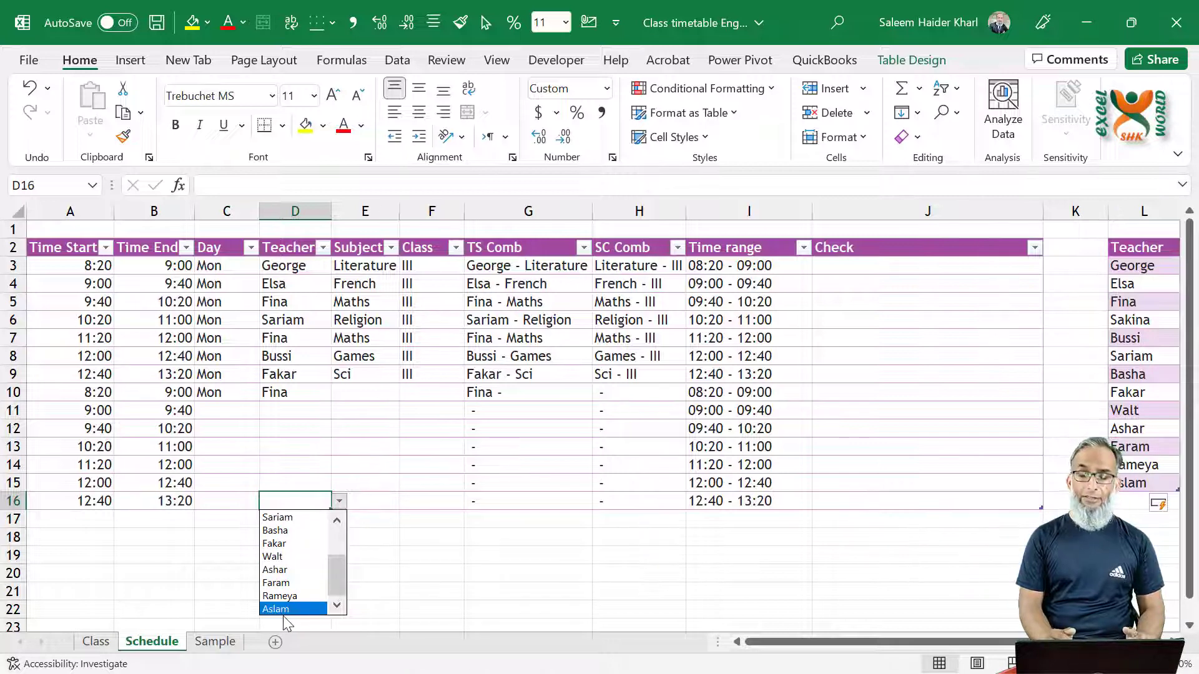
click(452, 579)
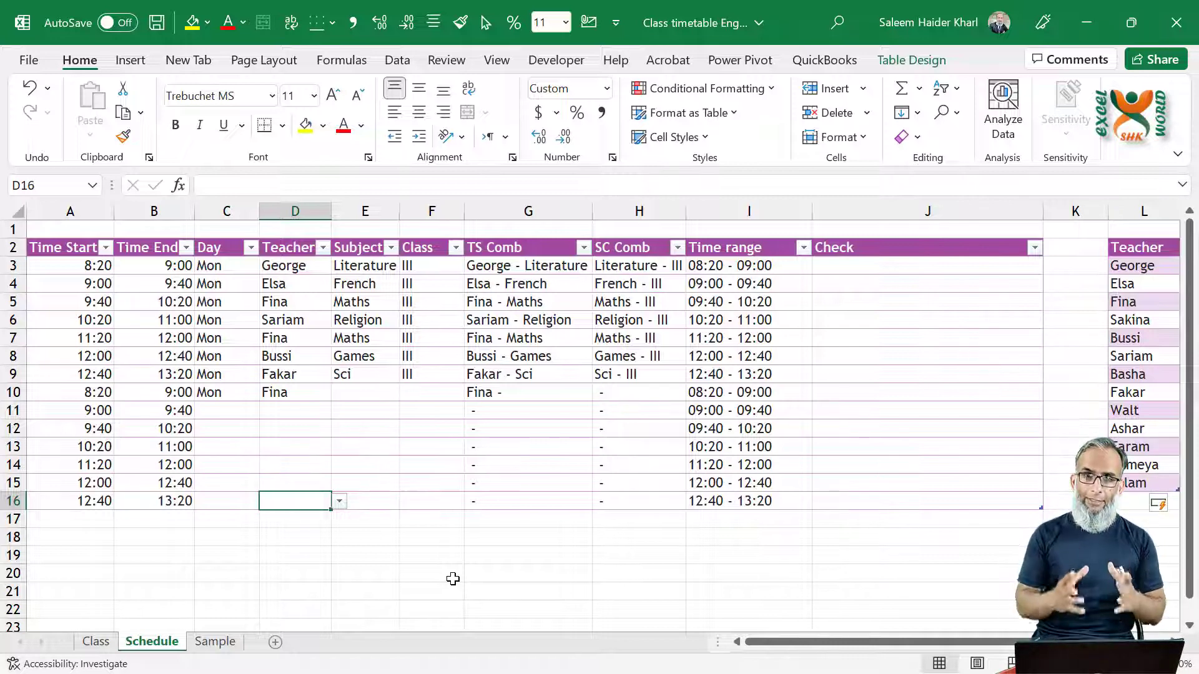
key(Left)
key(Up)
key(Up)
key(Up)
key(Up)
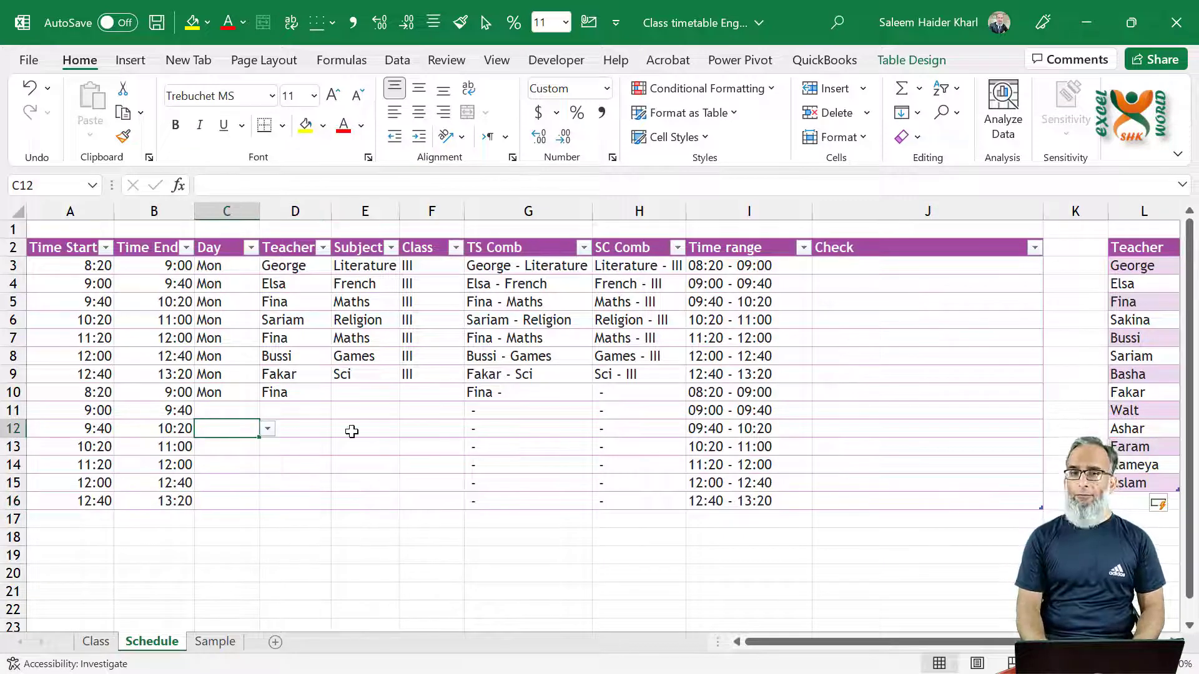
- Review the filled-in schedule rows on the Sample sheet and the blank timetable grid on the Class sheet, ending at the Sample sheet's first rows
key(ctrl+Page_Down)
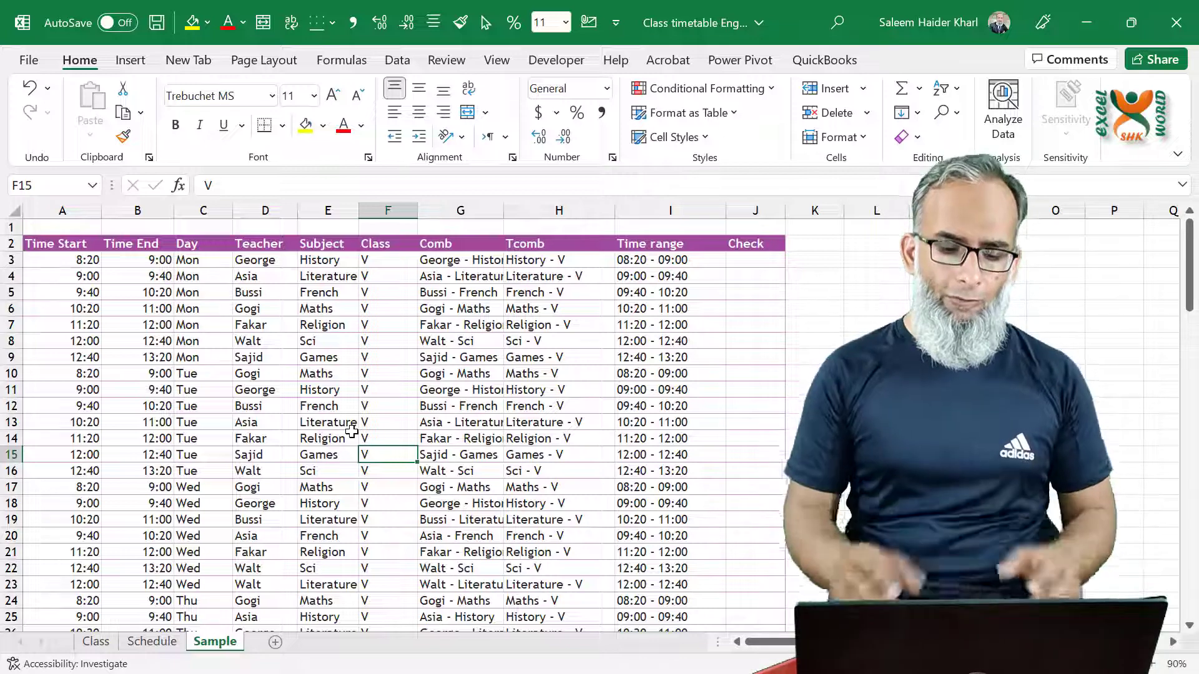
key(Page_Down)
key(Page_Down)
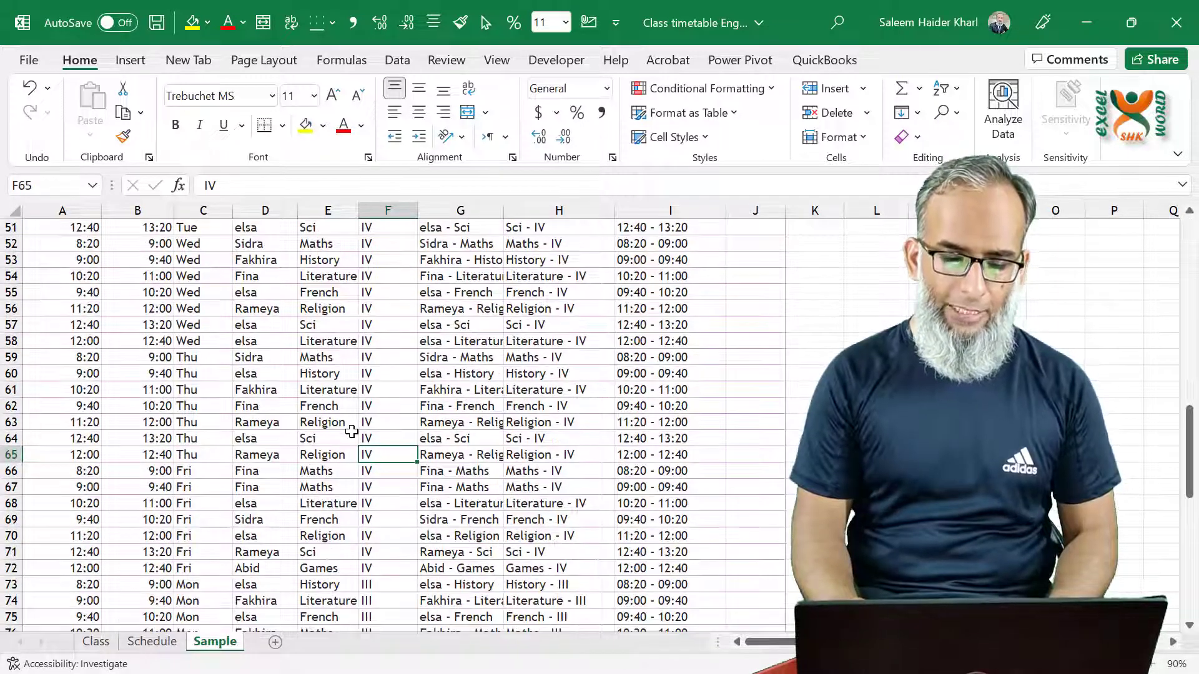
key(ctrl+Page_Up)
key(ctrl+Page_Up)
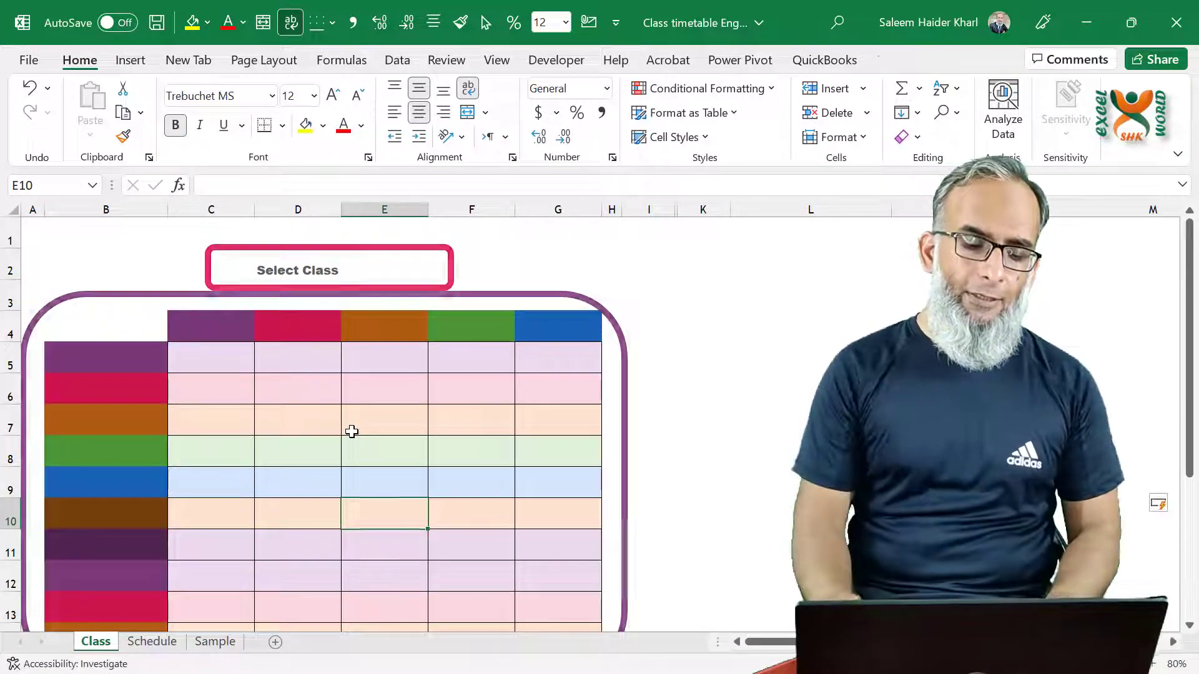
key(ctrl+Page_Down)
key(ctrl+Page_Down)
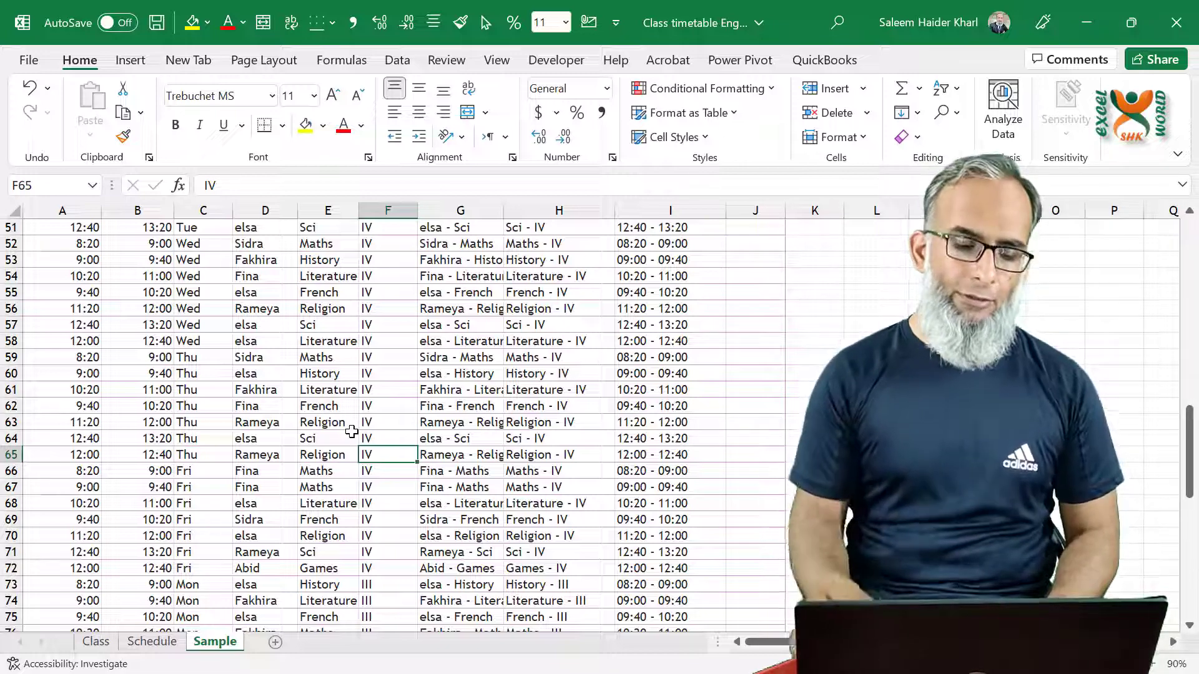
key(Page_Up)
key(Page_Up)
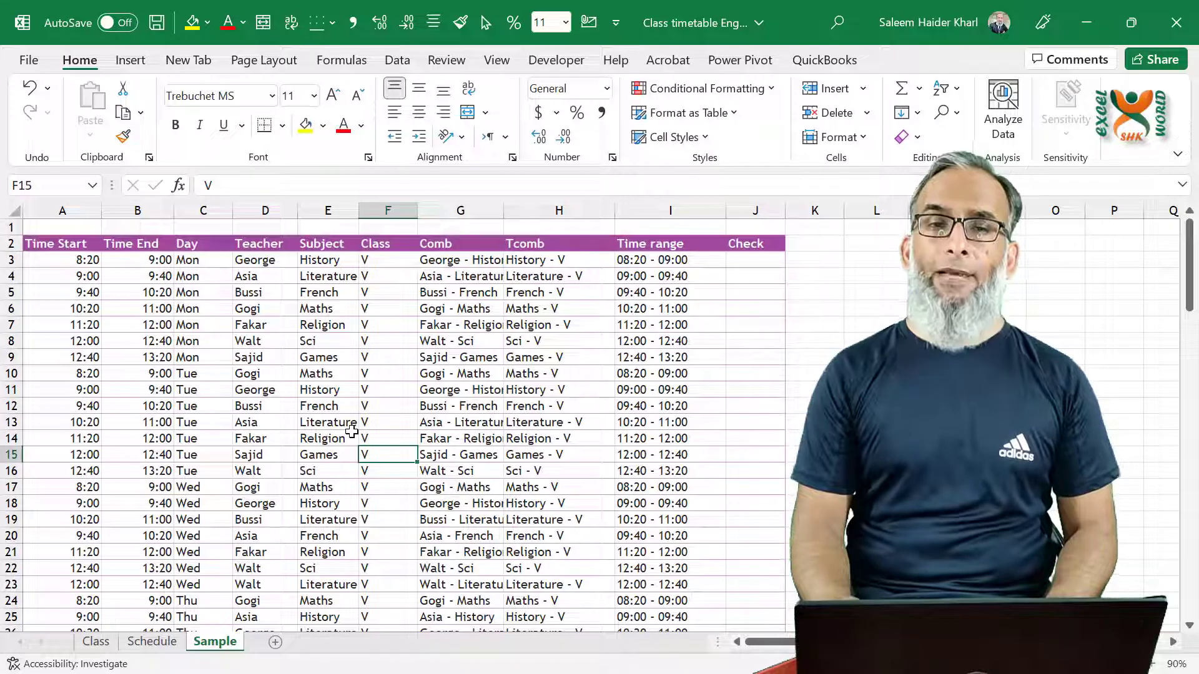